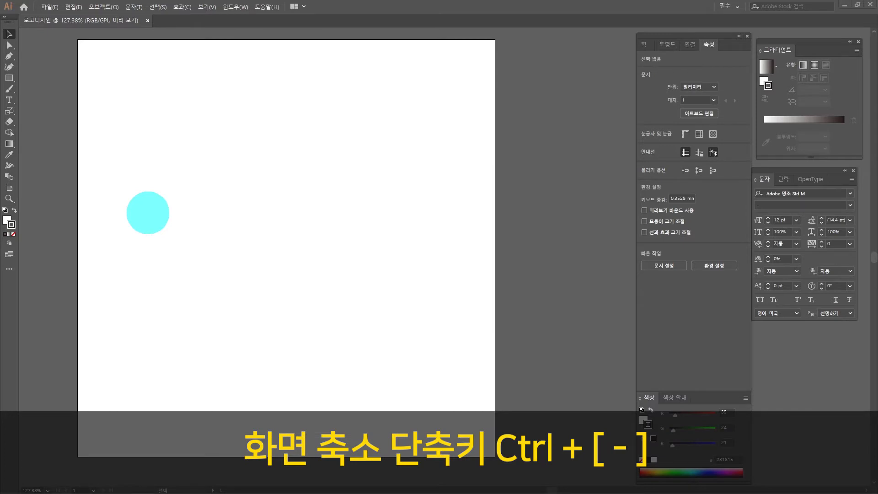
- Zoom the artboard view out to 50% and back in to 150%
{"action": "key", "text": "ctrl+minus"}
{"action": "key", "text": "ctrl+minus"}
{"action": "key", "text": "ctrl+minus"}
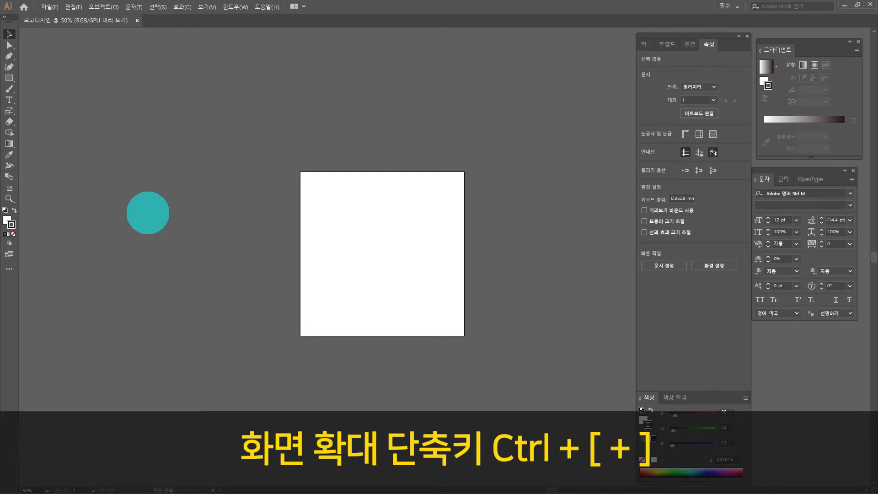
{"action": "key", "text": "ctrl+plus"}
{"action": "key", "text": "ctrl+plus"}
{"action": "key", "text": "ctrl+plus"}
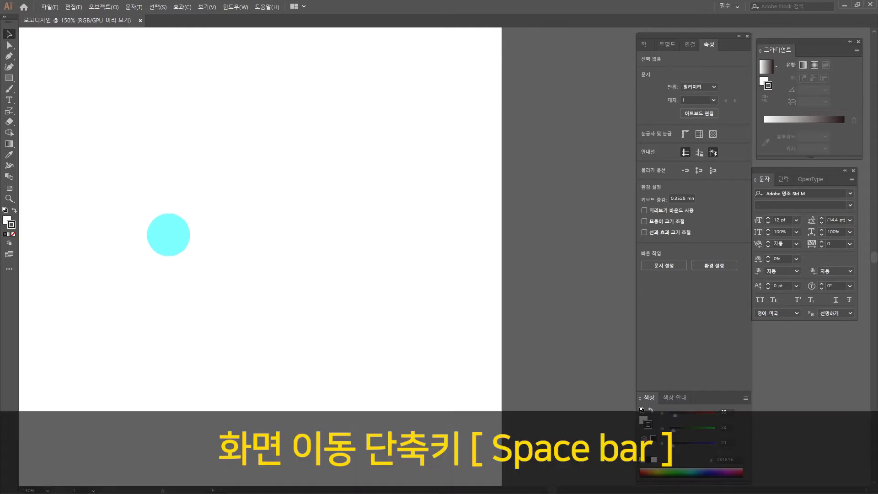
- Pan around the enlarged artboard and bring the whole artboard back into view at 100% zoom
{"action": "left_click_drag", "start_coordinate": [152, 206], "coordinate": [268, 261]}
{"action": "left_click_drag", "start_coordinate": [379, 254], "coordinate": [259, 260]}
{"action": "left_click_drag", "start_coordinate": [268, 301], "coordinate": [344, 305]}
{"action": "left_click_drag", "start_coordinate": [339, 352], "coordinate": [325, 252]}
{"action": "key", "text": "ctrl+minus"}
{"action": "left_click_drag", "start_coordinate": [379, 282], "coordinate": [297, 239]}
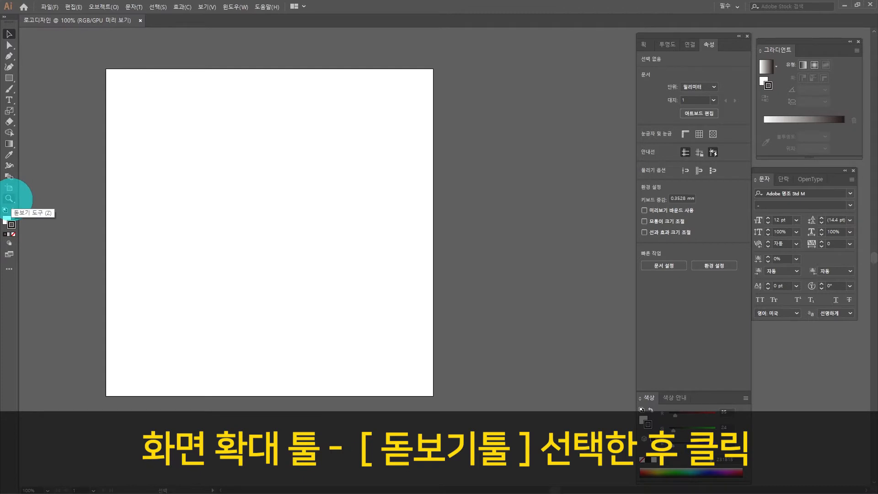
- Magnify the artboard to 200% with the Zoom tool and reduce the view back to 100%
{"action": "left_click", "coordinate": [9, 199]}
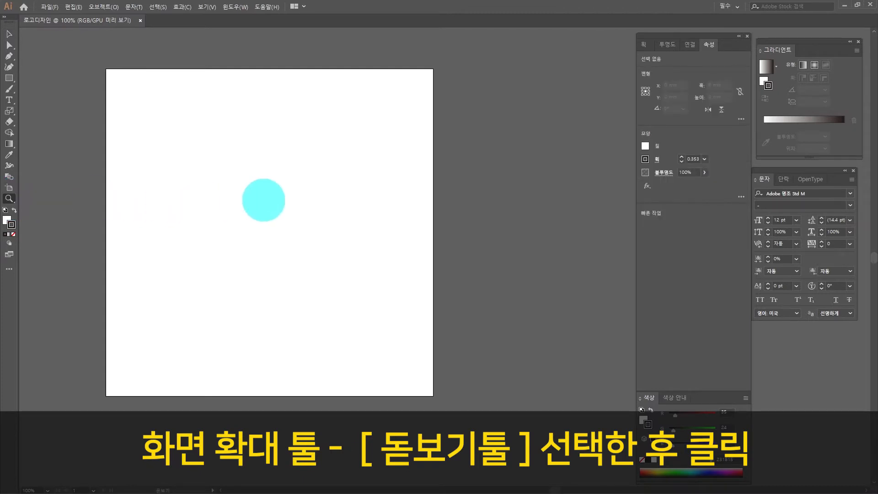
{"action": "left_click", "coordinate": [264, 200]}
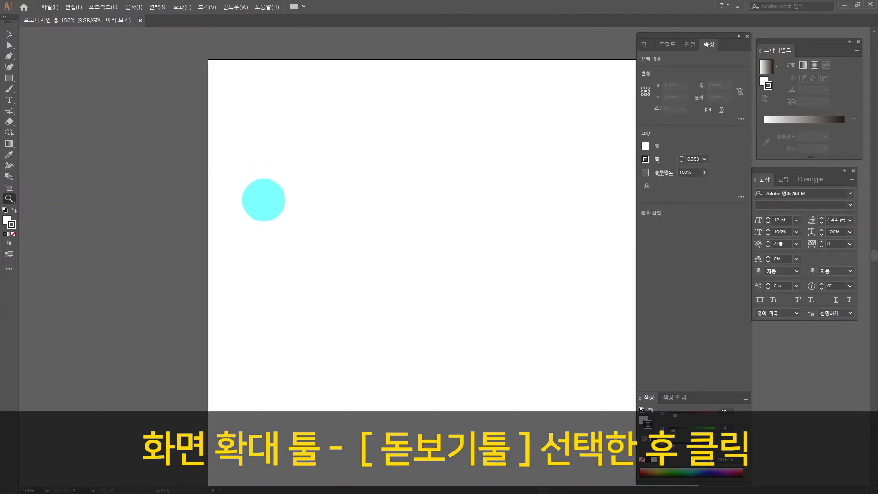
{"action": "left_click", "coordinate": [263, 200]}
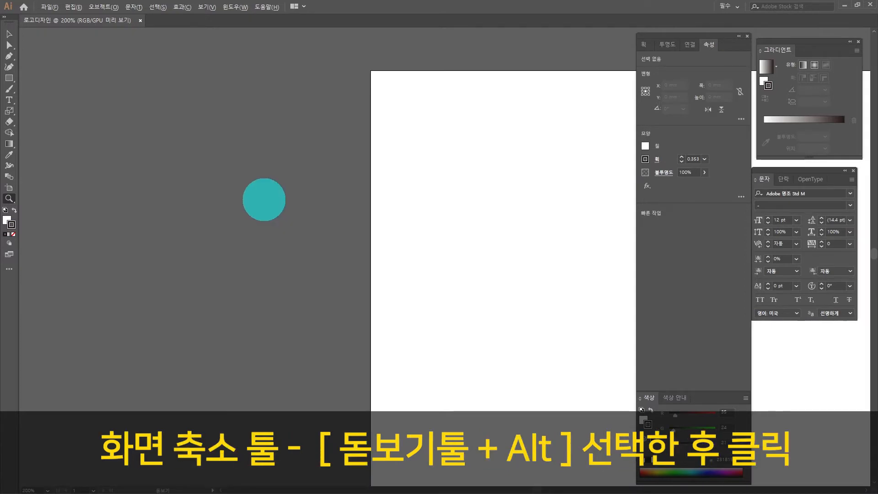
{"action": "left_click", "coordinate": [264, 200], "text": "alt"}
{"action": "left_click", "coordinate": [264, 199], "text": "alt"}
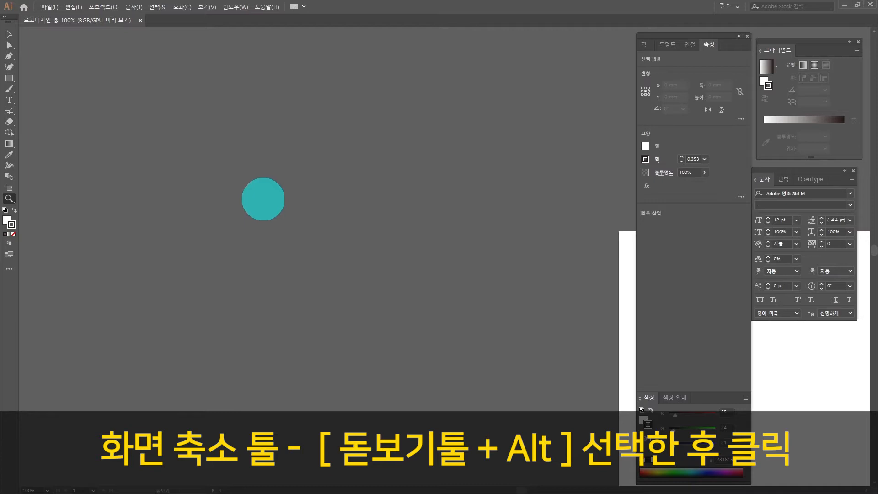
- Bring the full artboard back into view with the Hand tool and return to the Selection tool
{"action": "left_click_drag", "start_coordinate": [9, 198], "coordinate": [40, 210]}
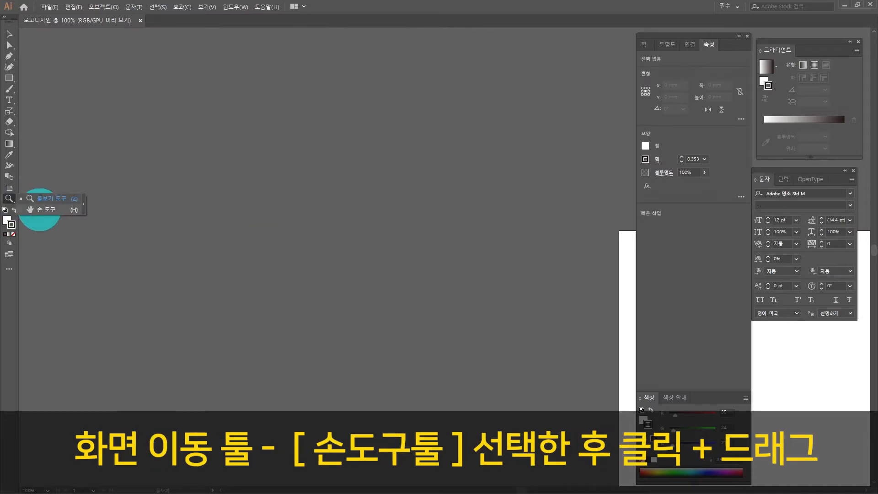
{"action": "left_click", "coordinate": [40, 210]}
{"action": "left_click_drag", "start_coordinate": [538, 284], "coordinate": [249, 192]}
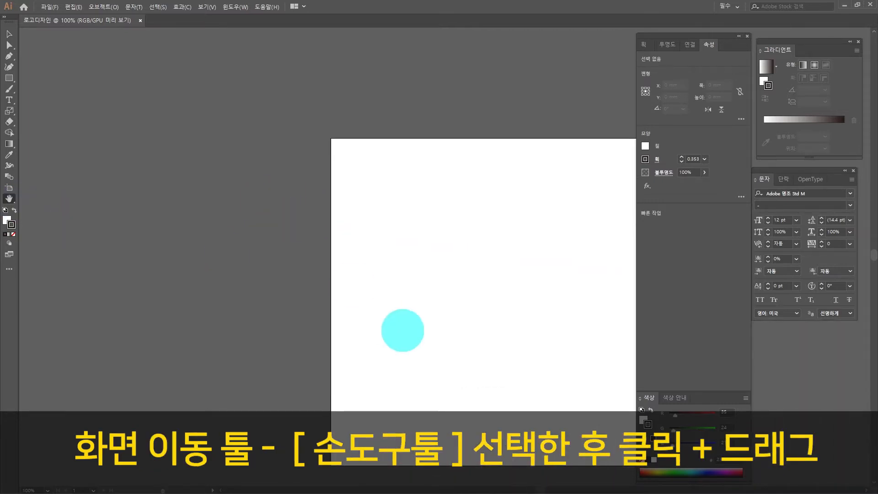
{"action": "left_click_drag", "start_coordinate": [403, 331], "coordinate": [217, 288]}
{"action": "left_click_drag", "start_coordinate": [433, 341], "coordinate": [409, 318]}
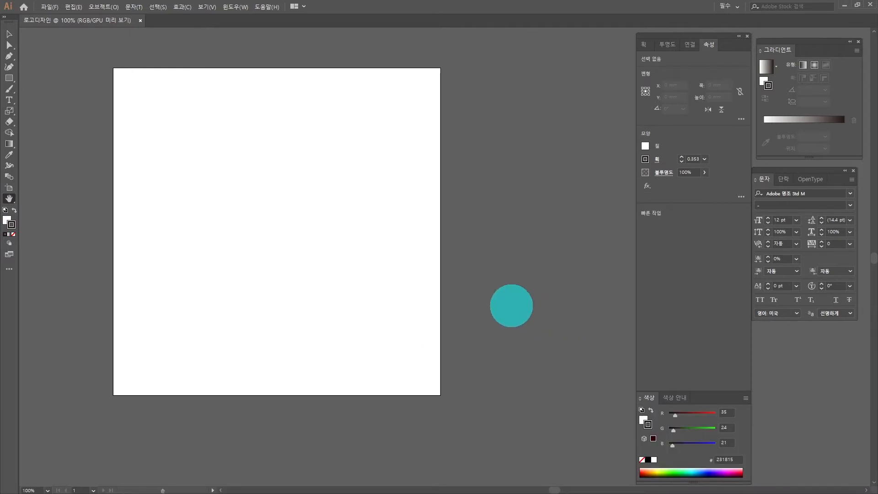
{"action": "key", "text": "v"}
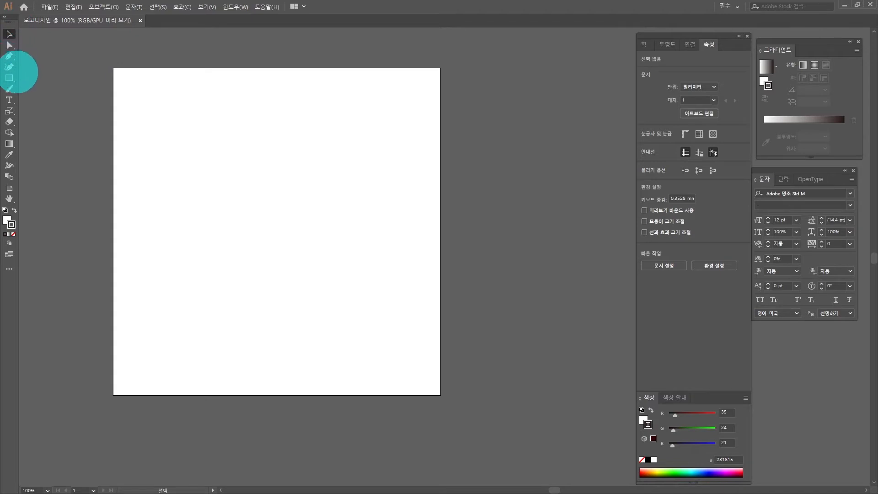
- Draw a square about 94 mm per side in the artboard's upper-left area, discarding a first trial rectangle
{"action": "left_click", "coordinate": [14, 78]}
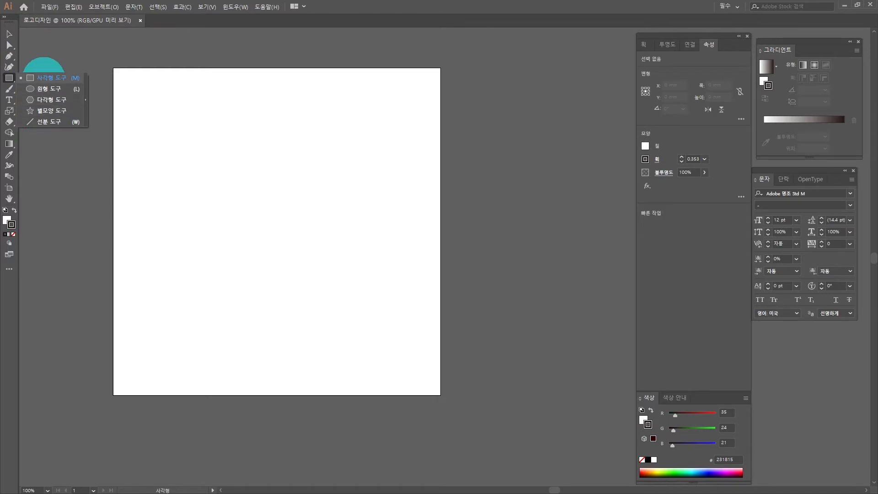
{"action": "left_click", "coordinate": [44, 78]}
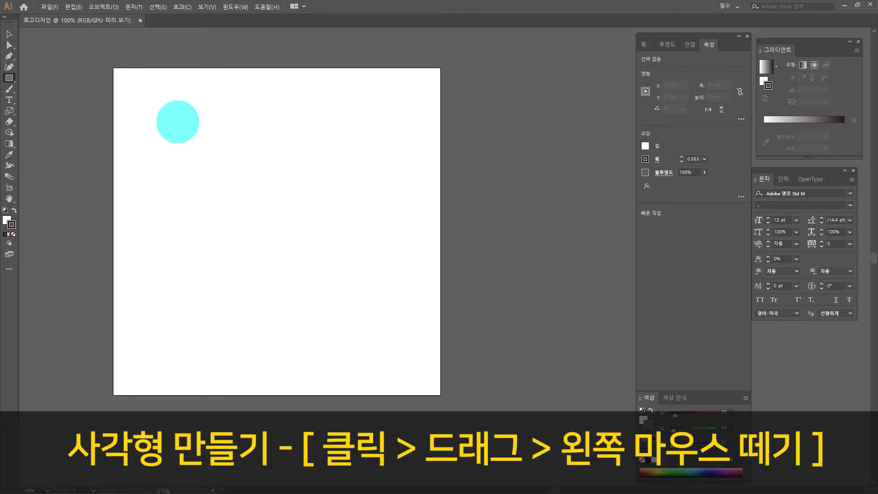
{"action": "left_click_drag", "start_coordinate": [177, 122], "coordinate": [400, 252]}
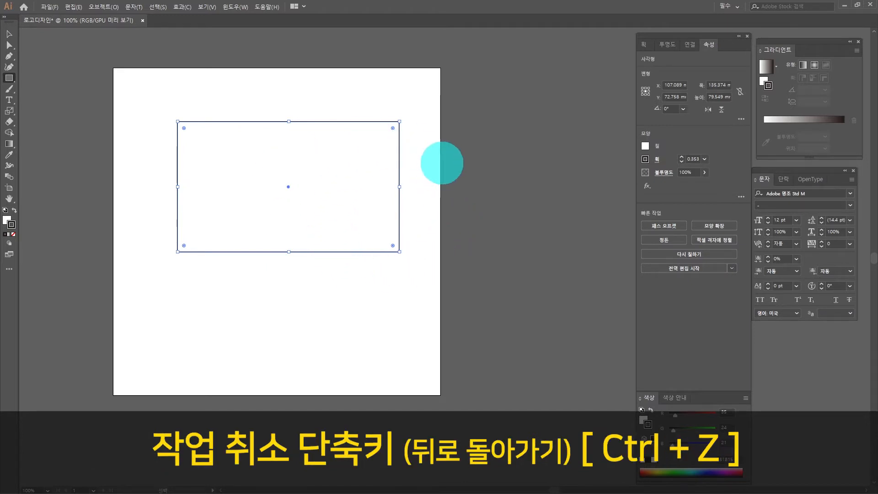
{"action": "key", "text": "ctrl+z"}
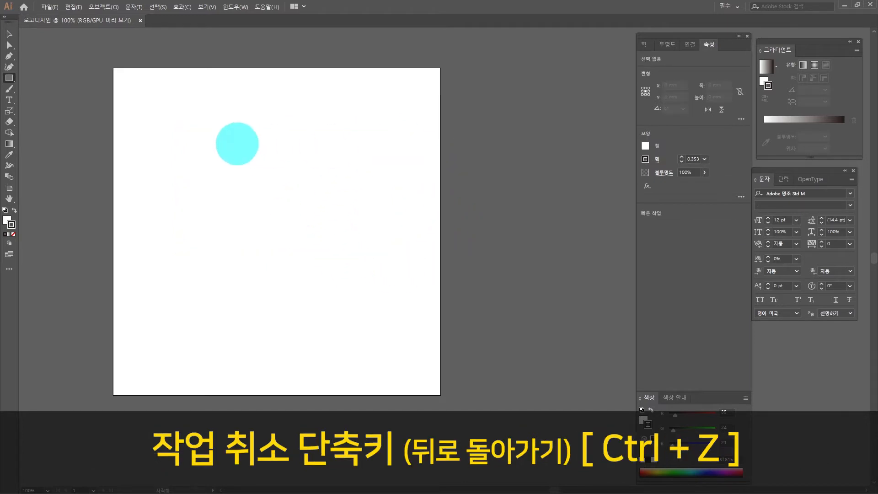
{"action": "left_click_drag", "start_coordinate": [171, 115], "coordinate": [302, 269]}
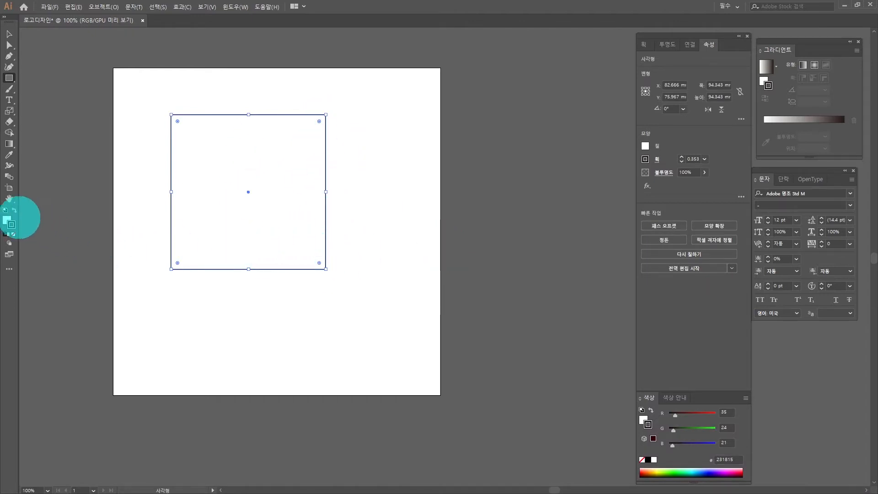
- Fill the square with pink, hex ff57b3
{"action": "left_click", "coordinate": [7, 219]}
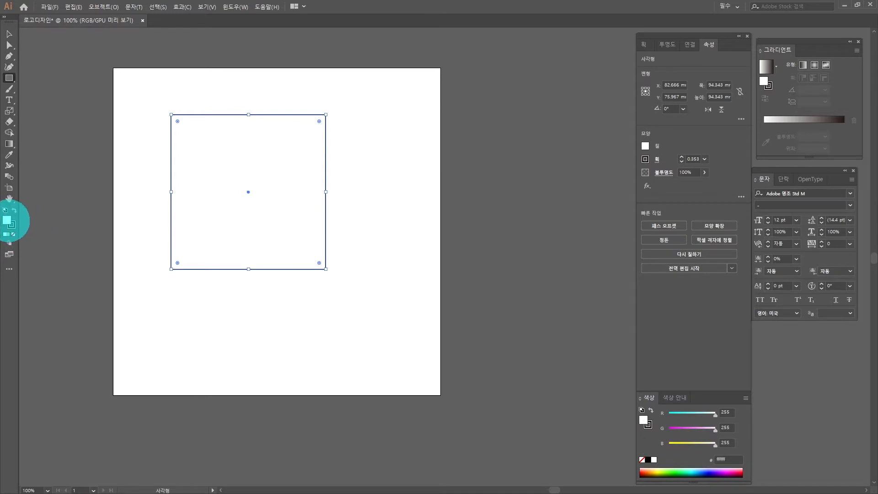
{"action": "double_click", "coordinate": [7, 220]}
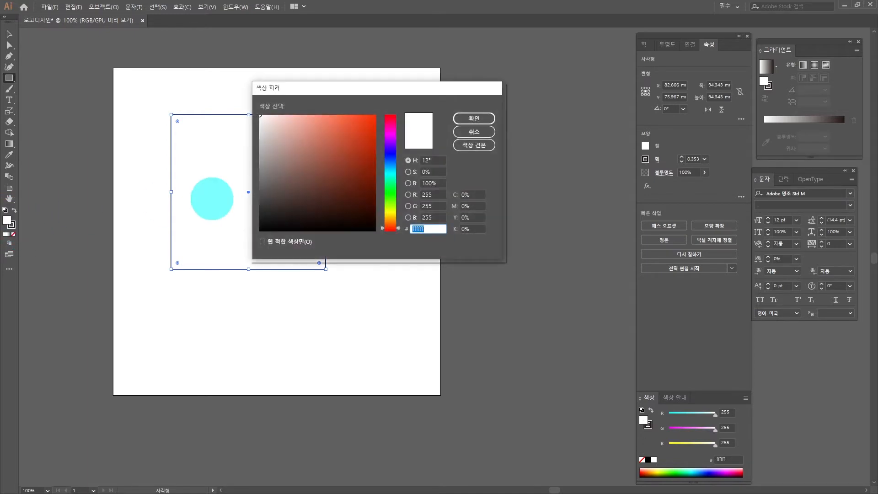
{"action": "left_click", "coordinate": [389, 126]}
{"action": "left_click_drag", "start_coordinate": [387, 132], "coordinate": [390, 214]}
{"action": "left_click", "coordinate": [390, 126]}
{"action": "left_click", "coordinate": [354, 115]}
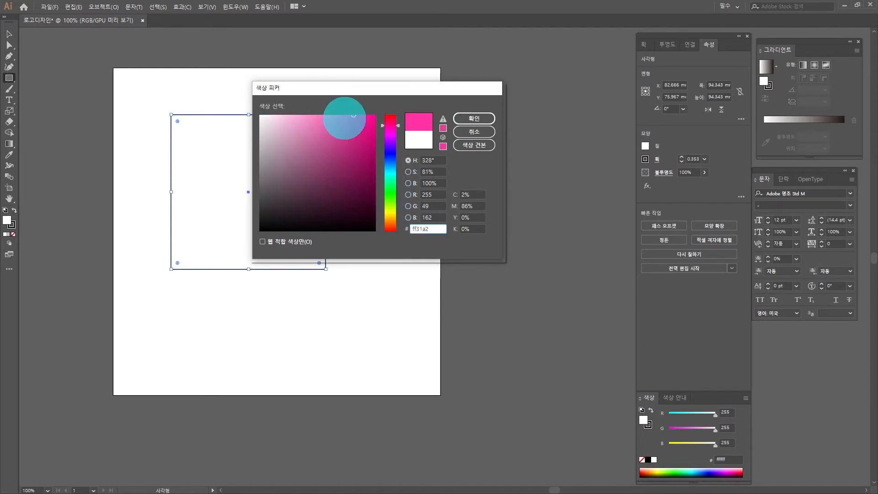
{"action": "left_click", "coordinate": [336, 115]}
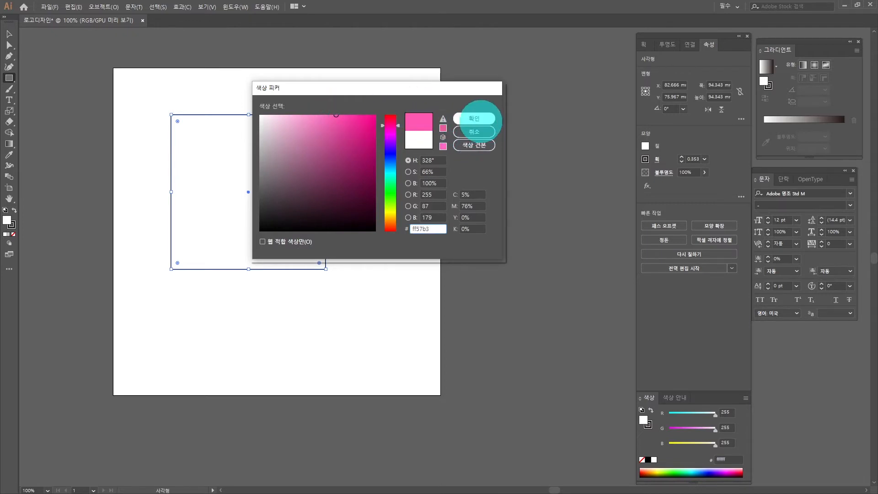
{"action": "left_click", "coordinate": [475, 119]}
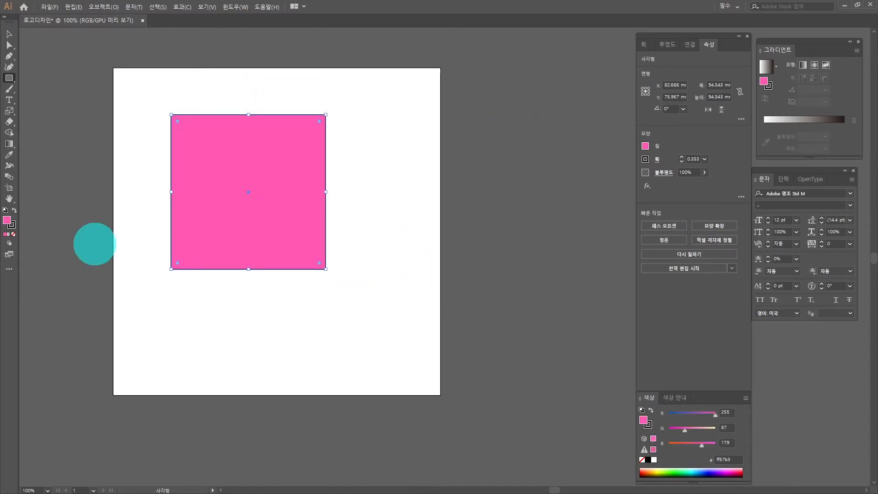
- Set the square's stroke color to dark purple, hex 540077
{"action": "left_click", "coordinate": [12, 225]}
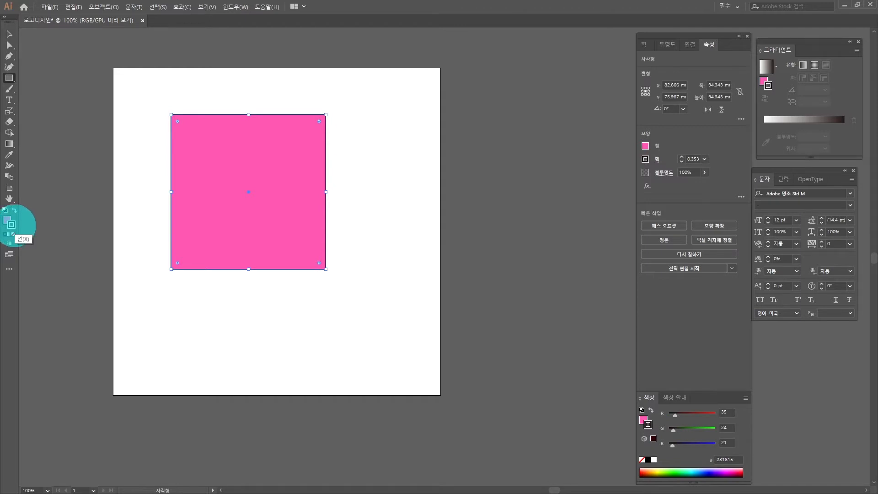
{"action": "double_click", "coordinate": [11, 225]}
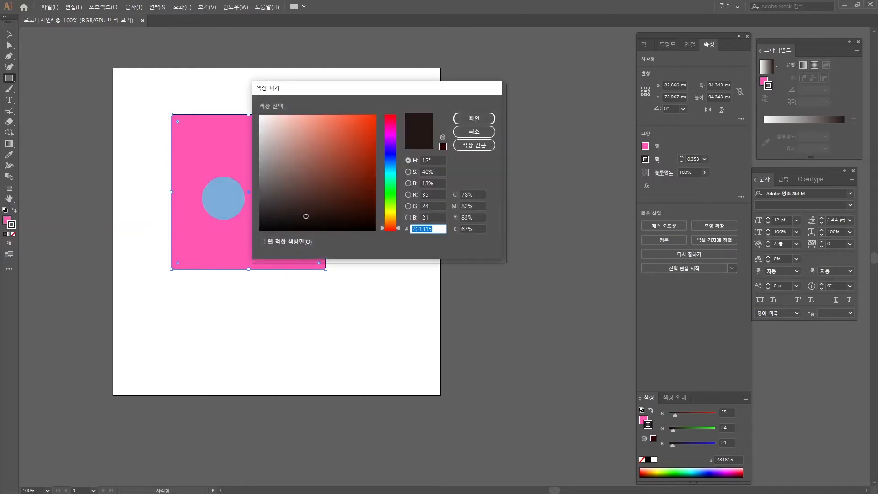
{"action": "left_click", "coordinate": [336, 137]}
{"action": "left_click_drag", "start_coordinate": [336, 137], "coordinate": [345, 190]}
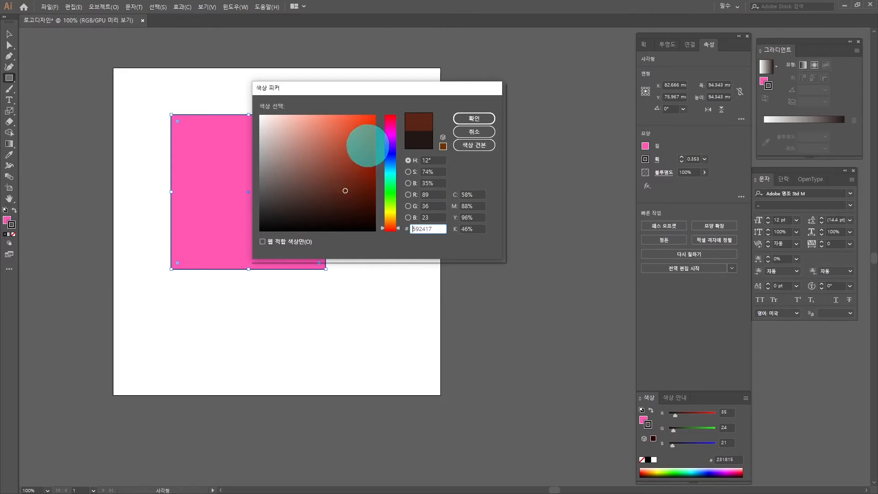
{"action": "left_click", "coordinate": [386, 131]}
{"action": "mouse_move", "coordinate": [387, 132]}
{"action": "left_mouse_down"}
{"action": "mouse_move", "coordinate": [376, 143]}
{"action": "mouse_move", "coordinate": [376, 178]}
{"action": "left_mouse_up"}
{"action": "left_click", "coordinate": [391, 140]}
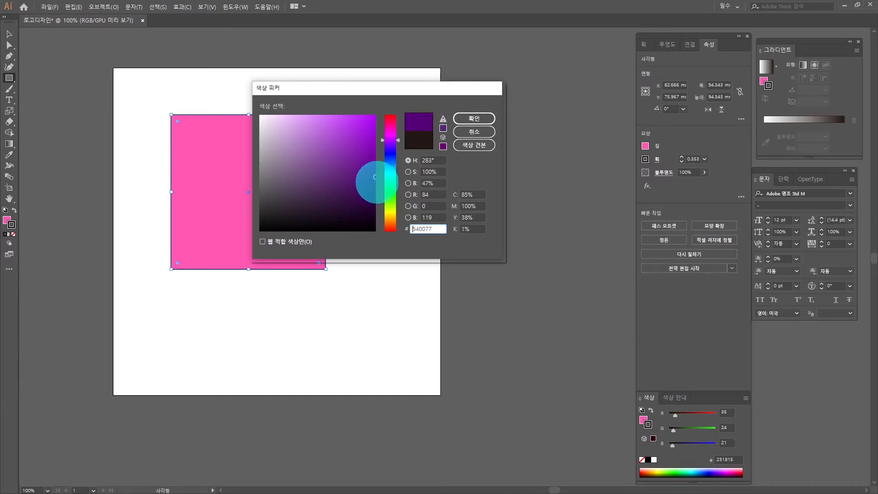
{"action": "left_click", "coordinate": [474, 119]}
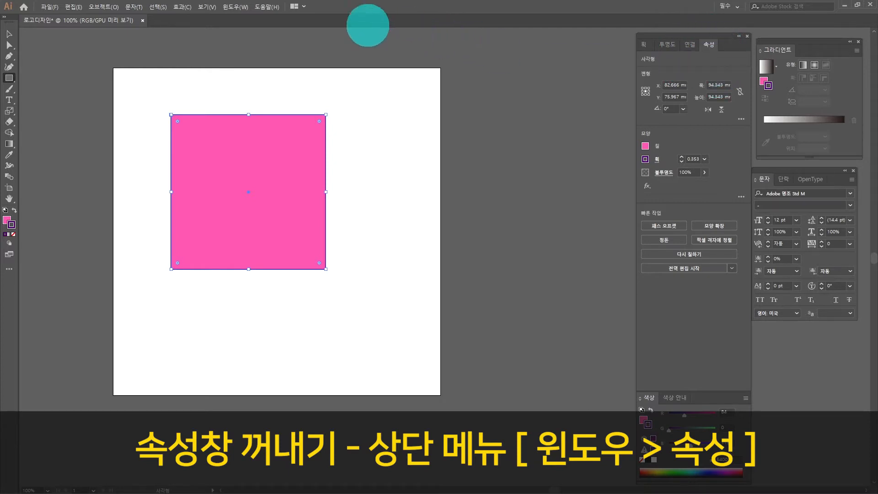
- Set the square's stroke weight to 4 mm in its appearance properties
{"action": "left_click", "coordinate": [229, 8]}
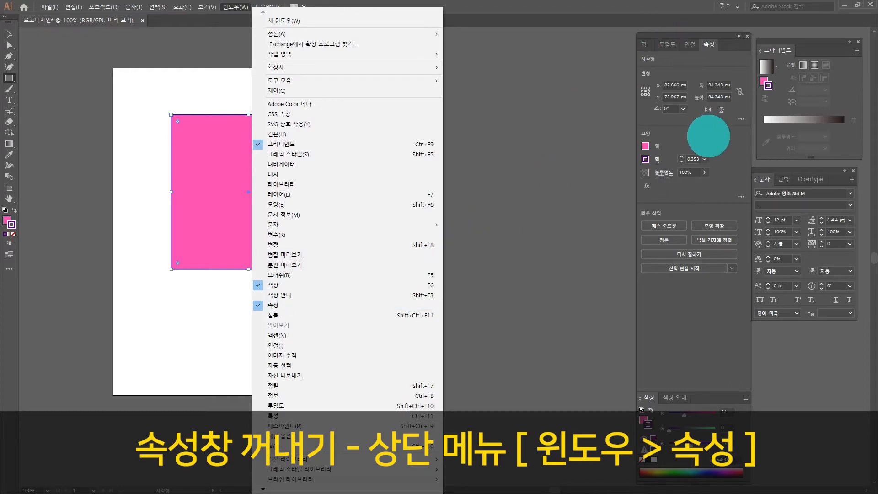
{"action": "left_click", "coordinate": [709, 136]}
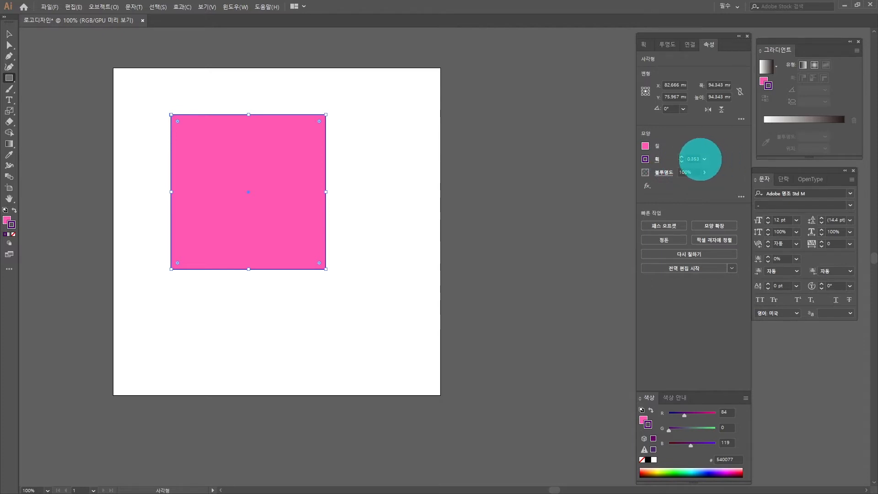
{"action": "left_click", "coordinate": [704, 159]}
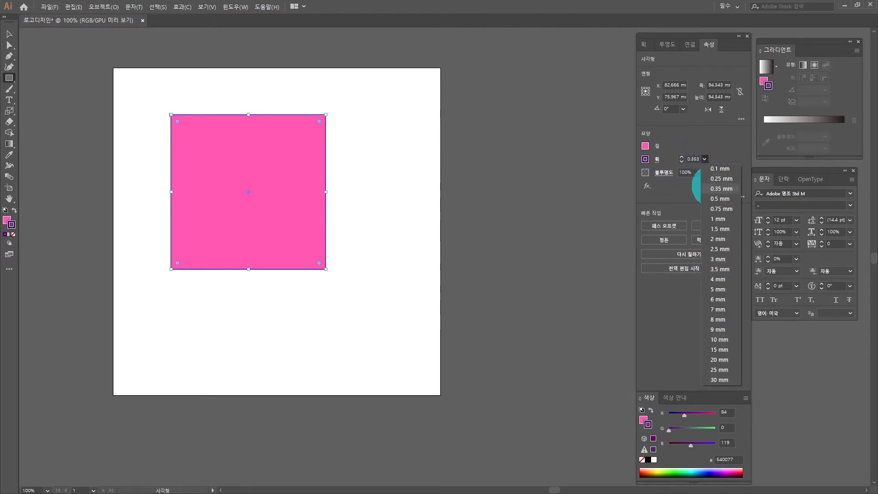
{"action": "left_click", "coordinate": [707, 174]}
{"action": "left_click", "coordinate": [705, 159]}
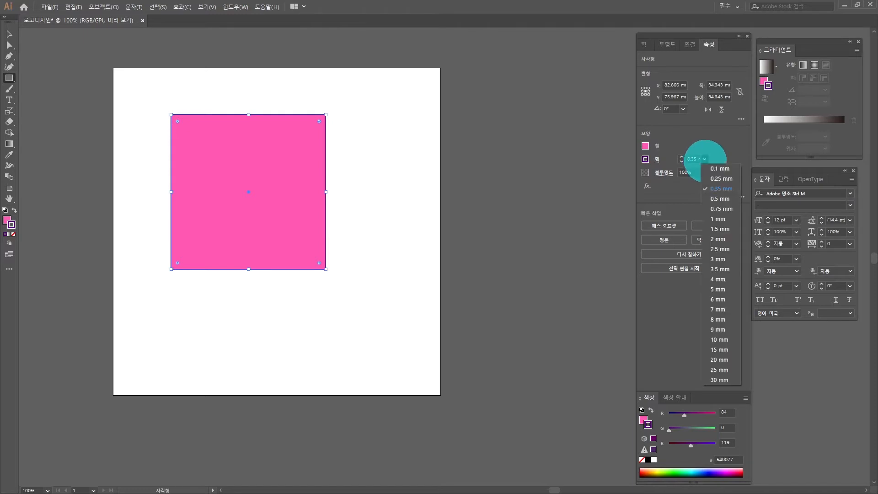
{"action": "left_click", "coordinate": [713, 280]}
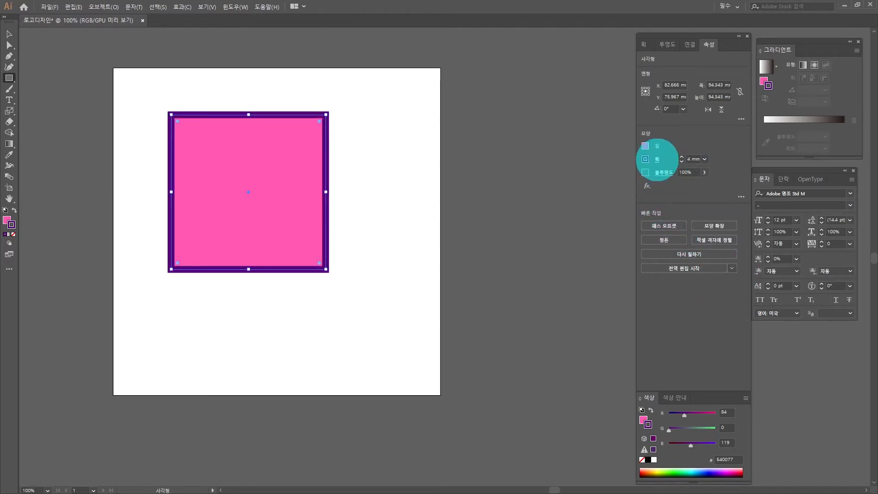
- Set the square's stroke weight to 2 mm and choose the round cap in the stroke options
{"action": "left_click", "coordinate": [657, 159]}
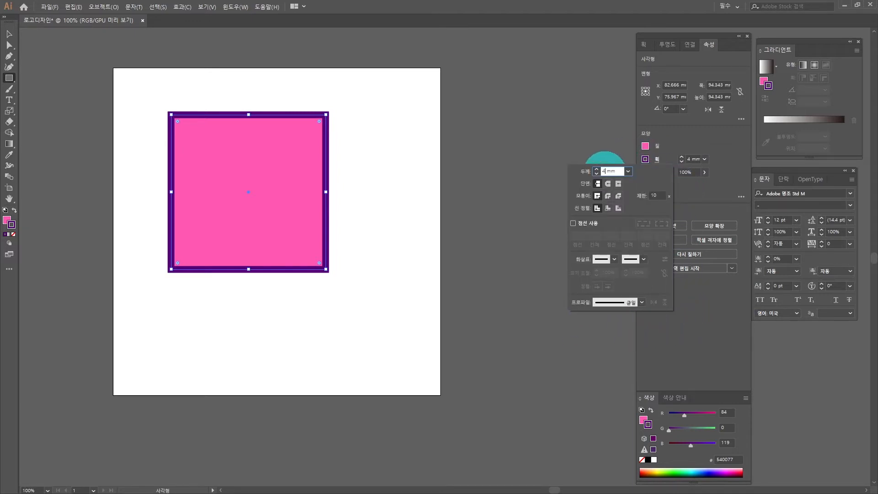
{"action": "left_click", "coordinate": [609, 177]}
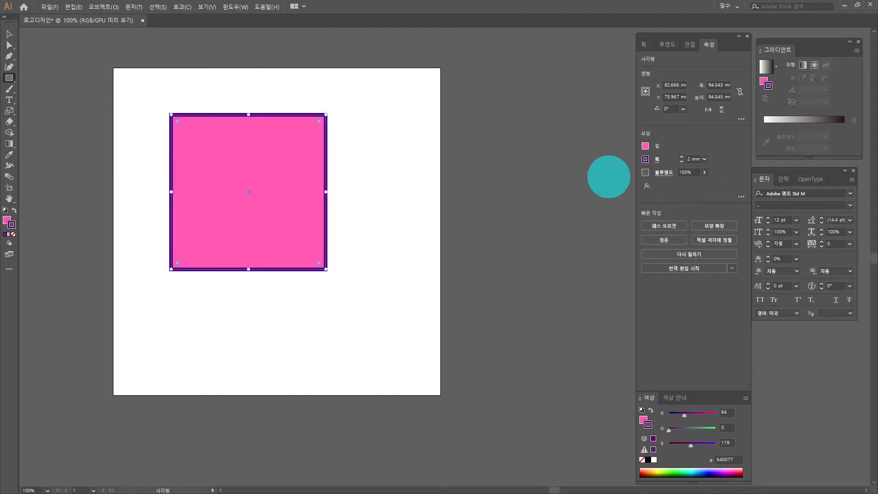
{"action": "left_click", "coordinate": [657, 159]}
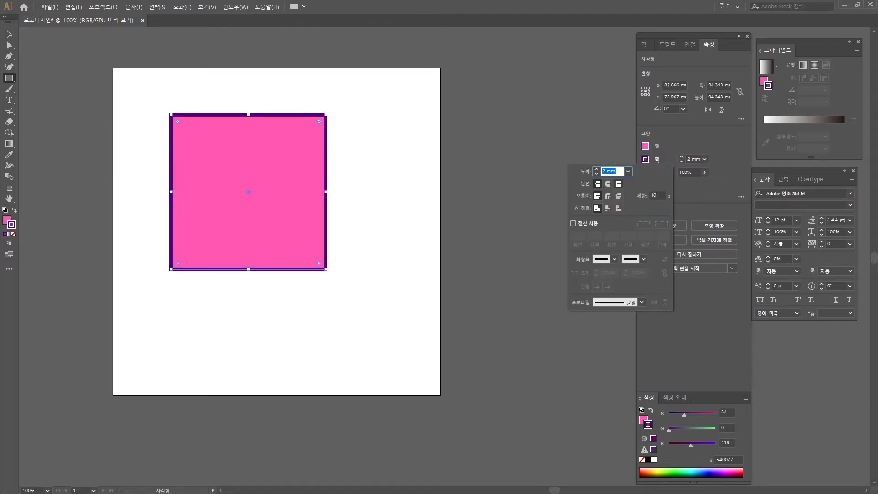
{"action": "left_click", "coordinate": [608, 183]}
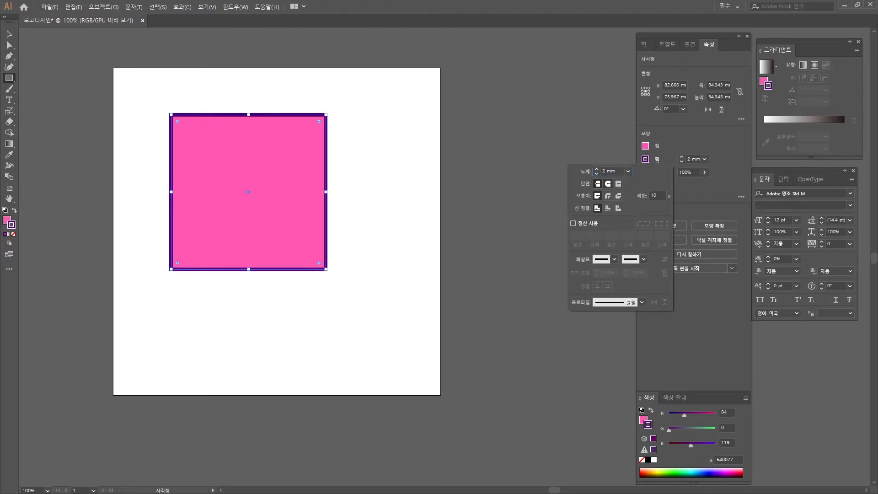
- Choose the round join for the square's stroke and, after trying inside and outside alignment, align the stroke to the center
{"action": "left_click", "coordinate": [608, 196]}
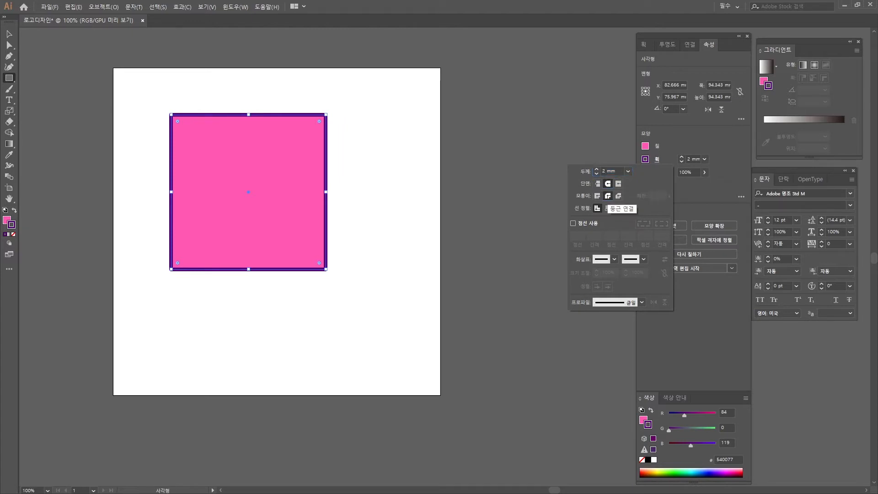
{"action": "left_click", "coordinate": [608, 208]}
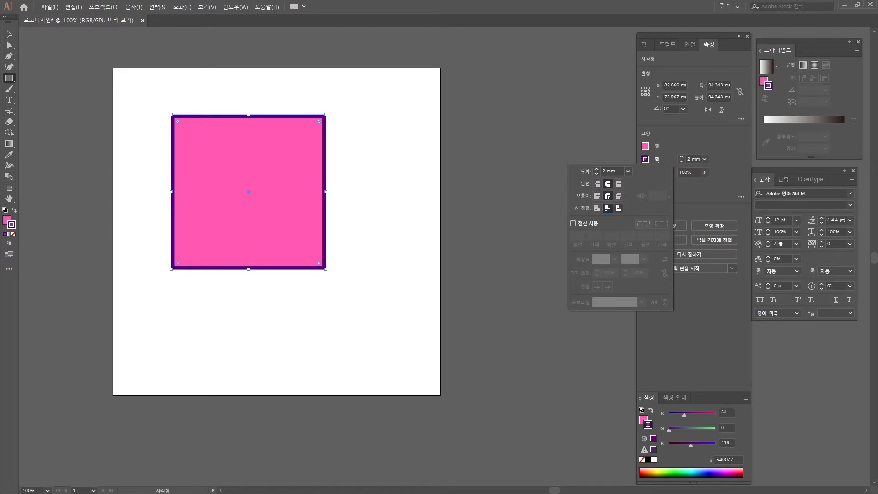
{"action": "left_click", "coordinate": [618, 208]}
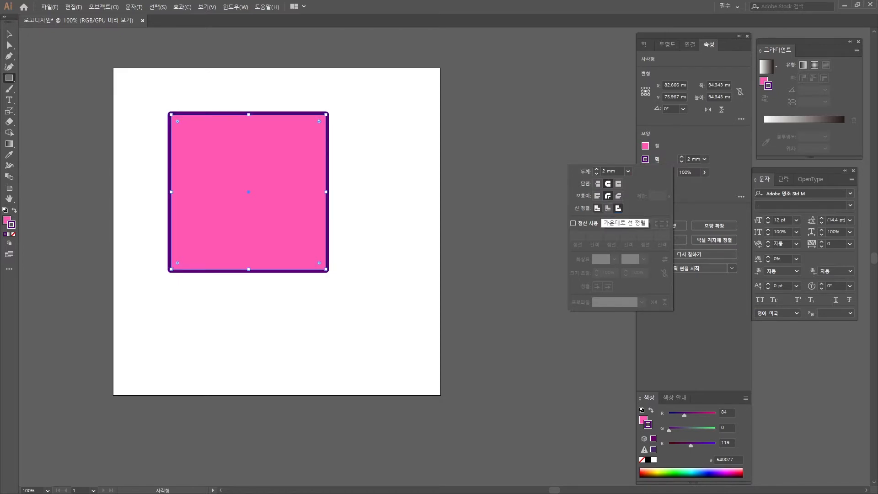
{"action": "left_click", "coordinate": [598, 209]}
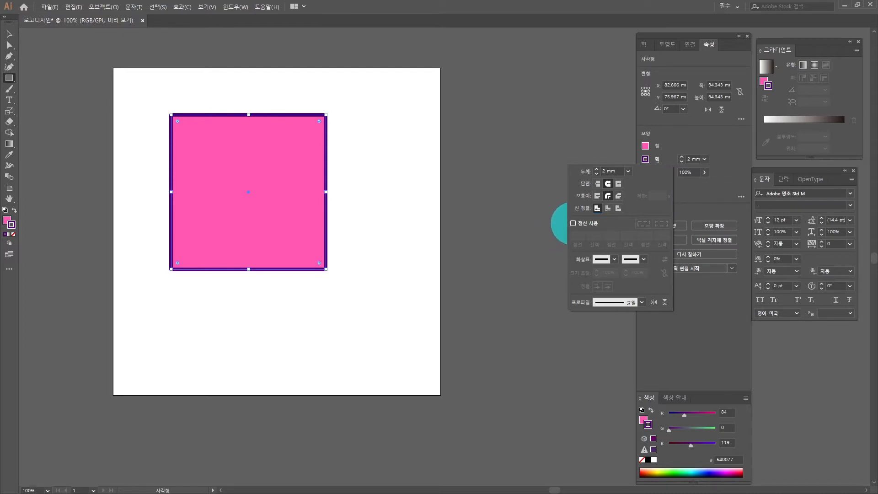
- Make the square's stroke a dashed line with 3 mm dashes and 3 mm gaps, and round all four corners generously
{"action": "left_click", "coordinate": [574, 223]}
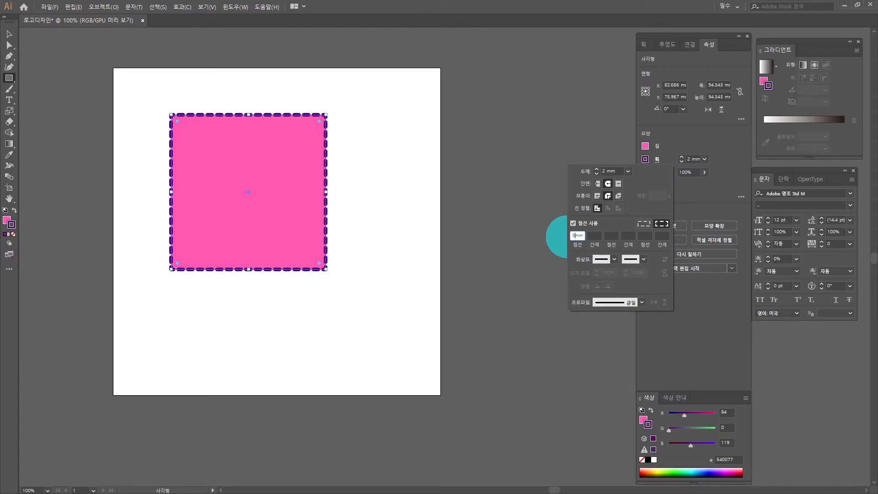
{"action": "type", "text": "3"}
{"action": "key", "text": "Tab"}
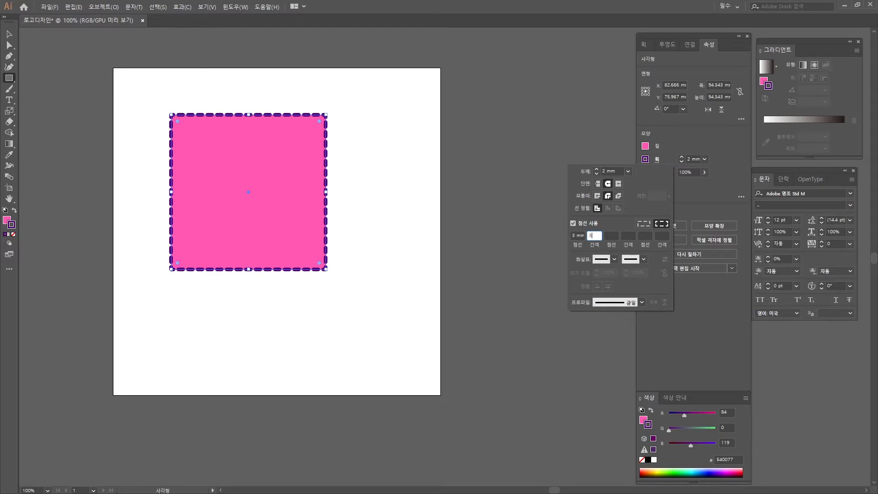
{"action": "type", "text": "3"}
{"action": "key", "text": "Return"}
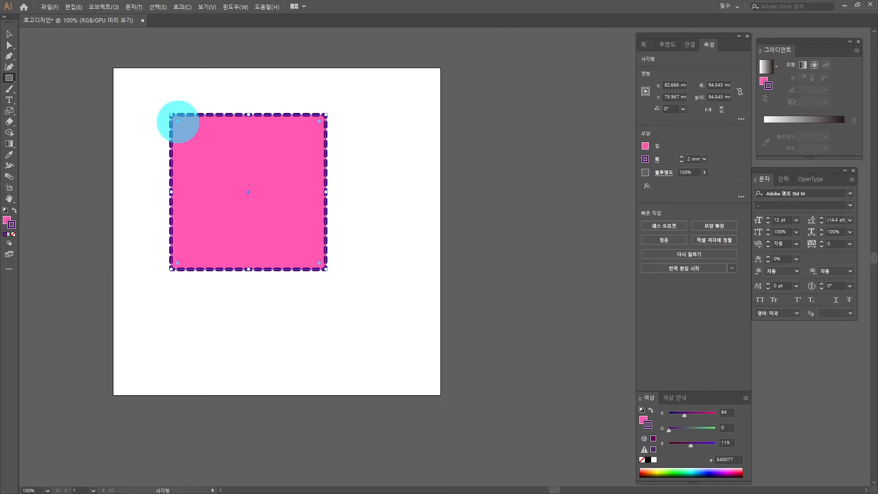
{"action": "left_click_drag", "start_coordinate": [178, 122], "coordinate": [236, 194]}
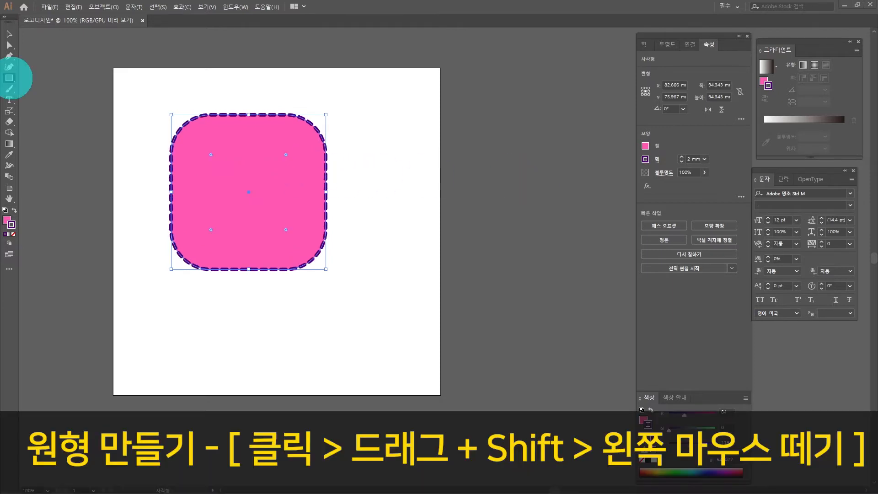
- Draw a circle about 78 mm in diameter across the artboard's right edge and set its fill to none
{"action": "left_click_drag", "start_coordinate": [9, 78], "coordinate": [43, 88]}
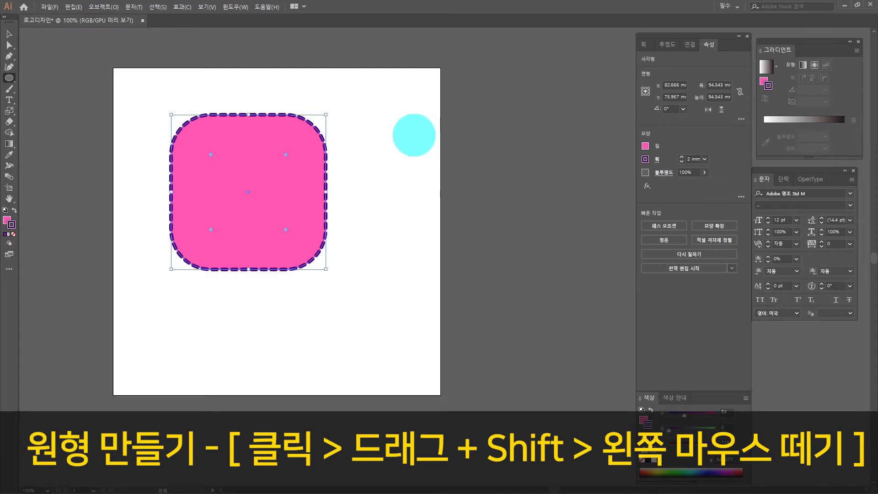
{"action": "left_click_drag", "start_coordinate": [414, 135], "coordinate": [542, 262]}
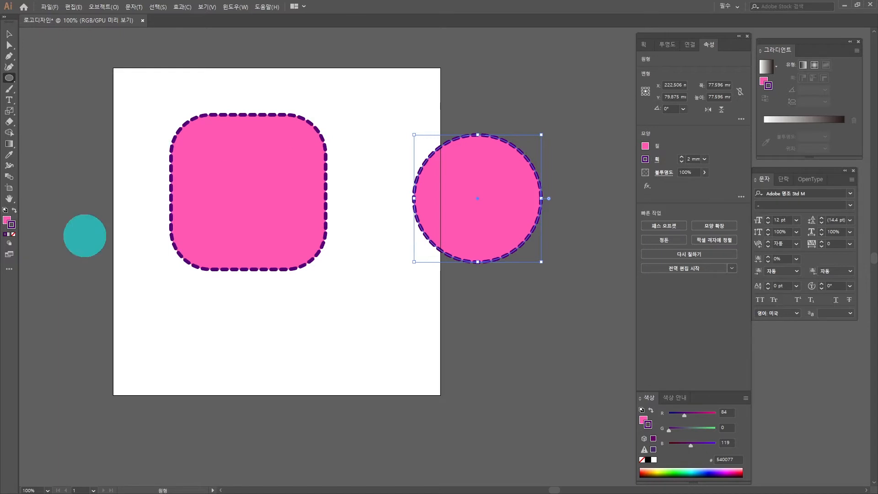
{"action": "left_click", "coordinate": [7, 221]}
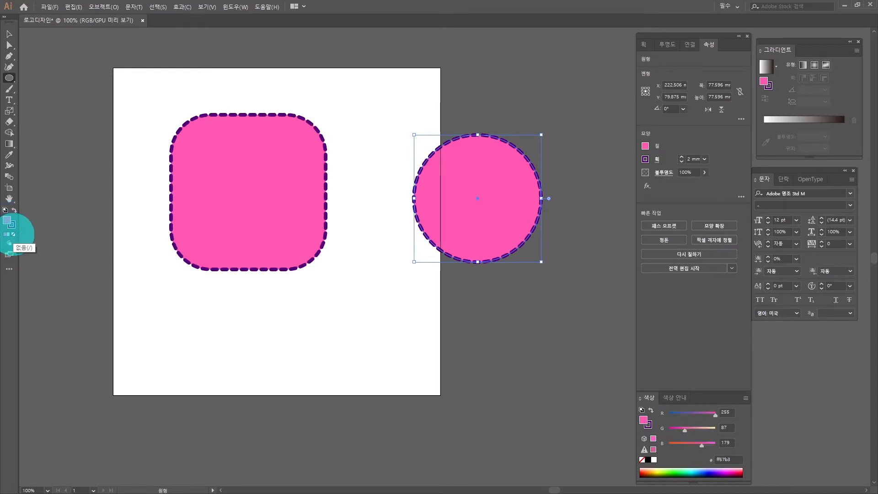
{"action": "left_click", "coordinate": [13, 234]}
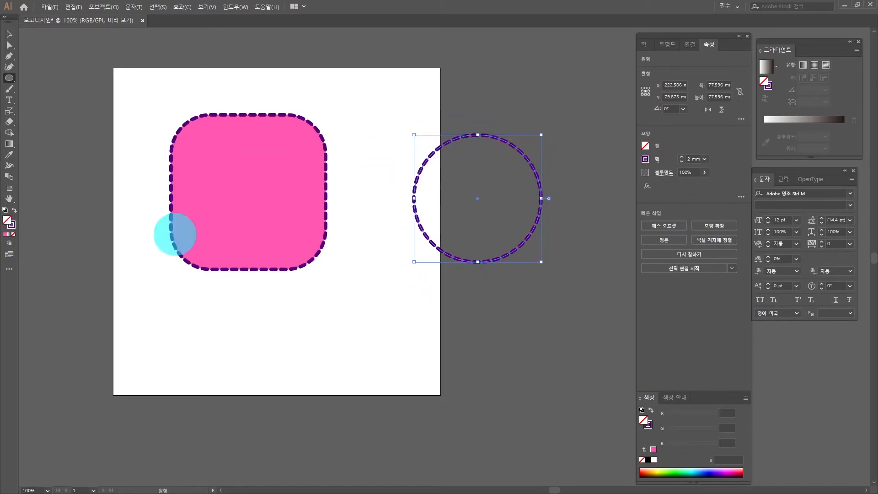
- Select the rounded pink square and set its stroke to none
{"action": "left_click", "coordinate": [9, 34]}
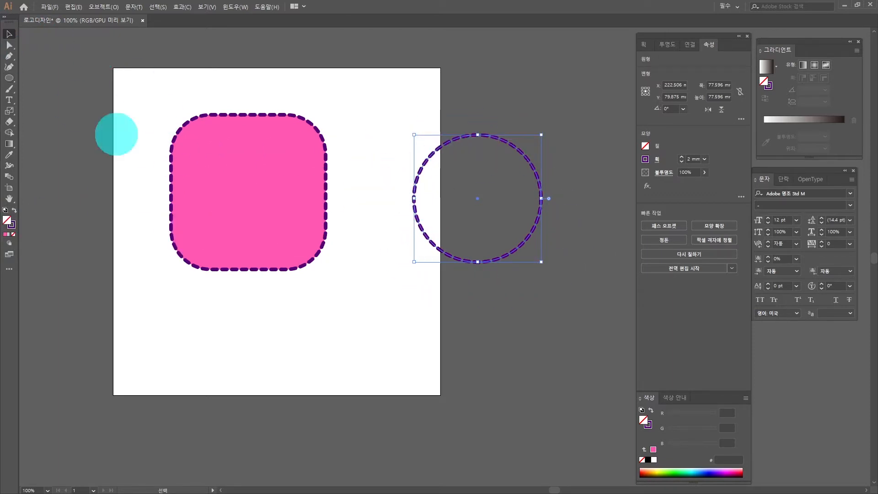
{"action": "left_click", "coordinate": [229, 173]}
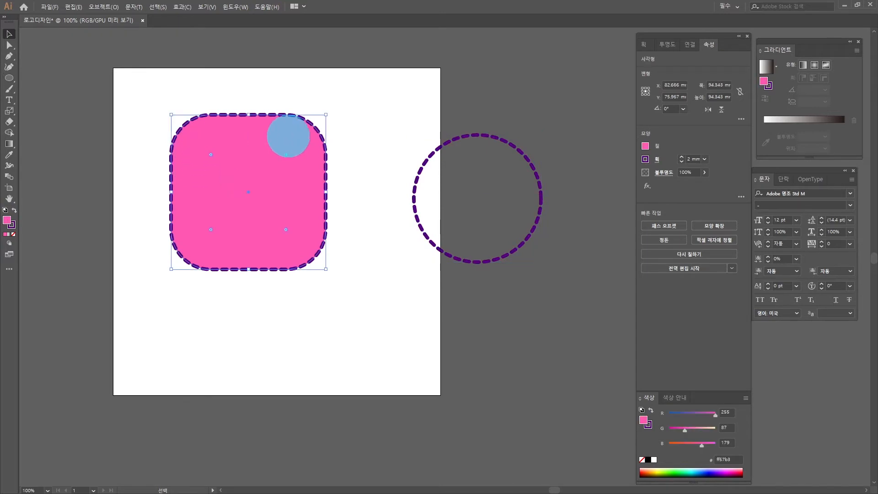
{"action": "left_click", "coordinate": [11, 224]}
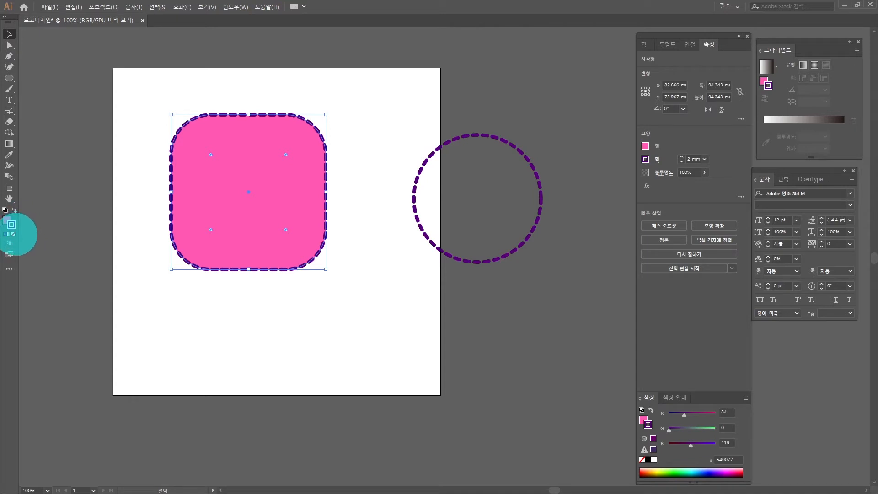
{"action": "left_click", "coordinate": [12, 234]}
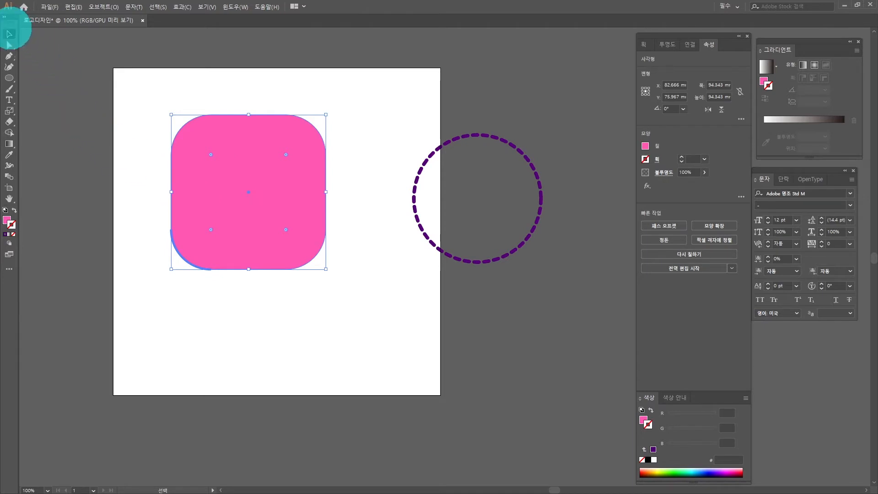
- Create a polygon with a 20 mm radius and 10 sides in the artboard's lower right area
{"action": "left_click", "coordinate": [9, 78]}
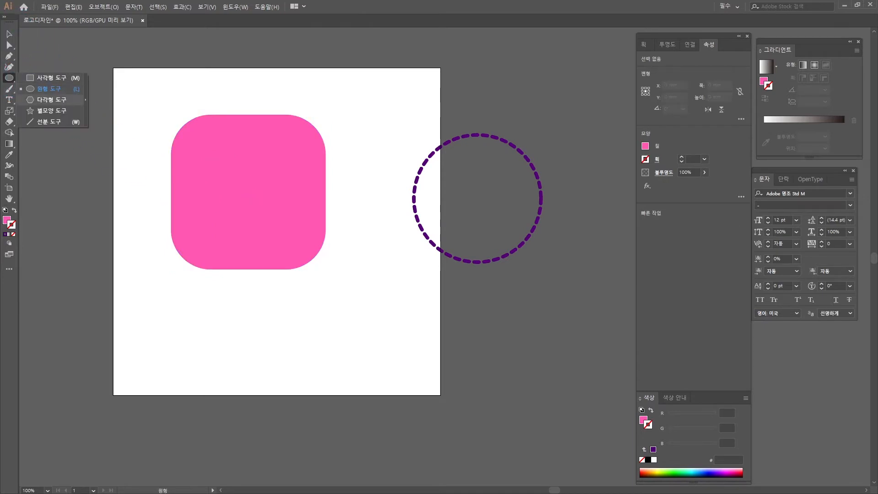
{"action": "left_click", "coordinate": [45, 99]}
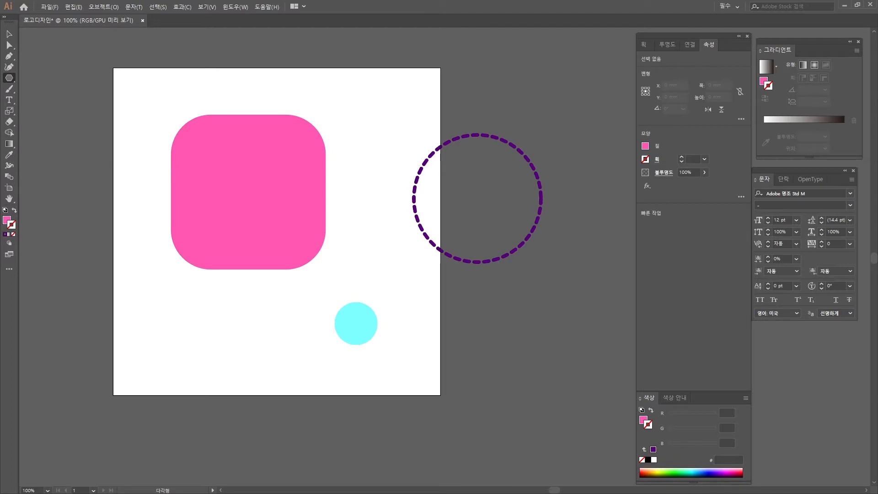
{"action": "left_click", "coordinate": [348, 322]}
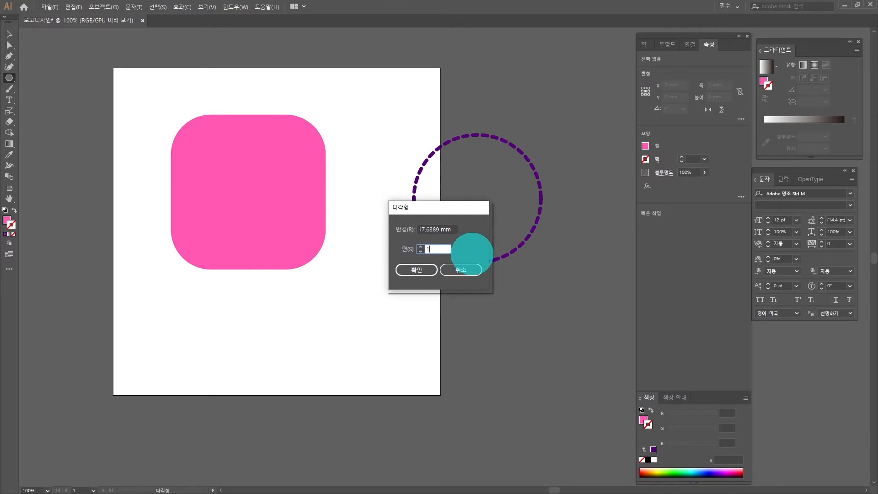
{"action": "double_click", "coordinate": [432, 230]}
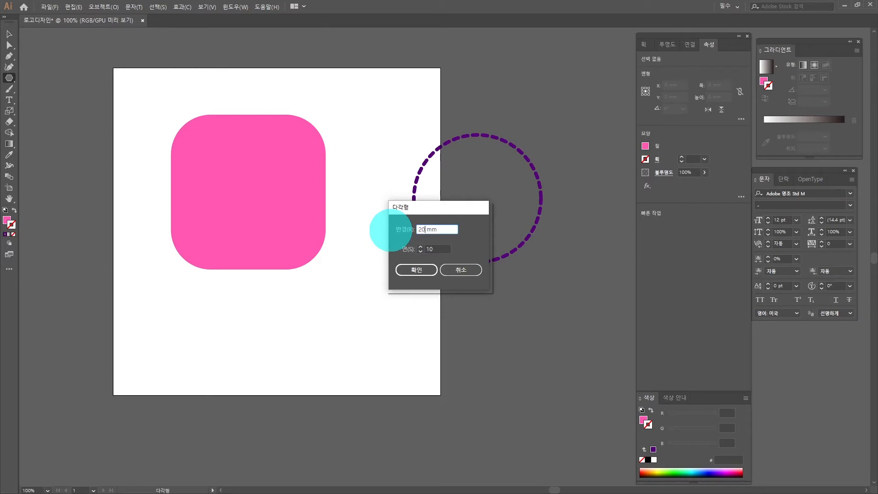
{"action": "left_click", "coordinate": [416, 269]}
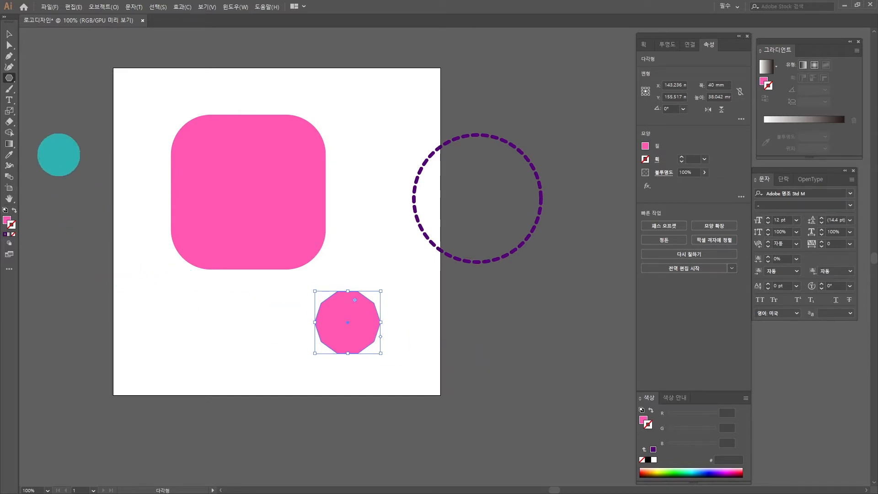
- Create a five-pointed star with radii of 8.8194 mm and 17.6389 mm in the artboard's lower left area
{"action": "left_click", "coordinate": [9, 78]}
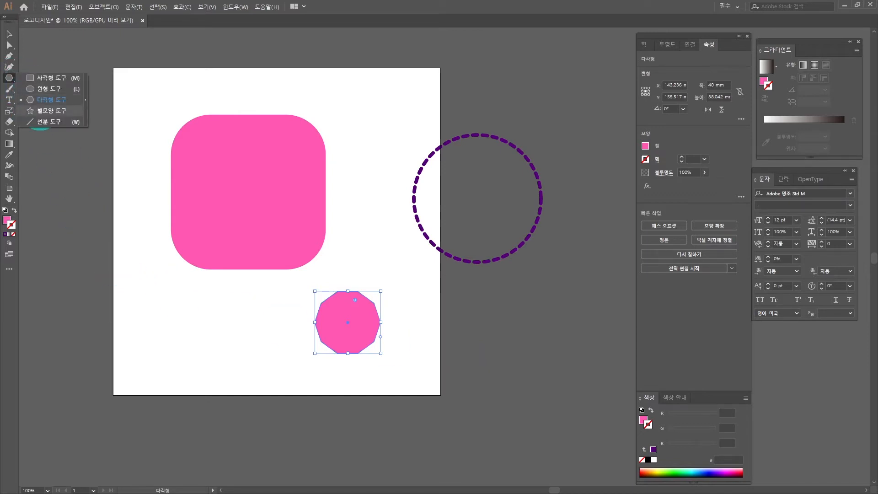
{"action": "left_click", "coordinate": [40, 110]}
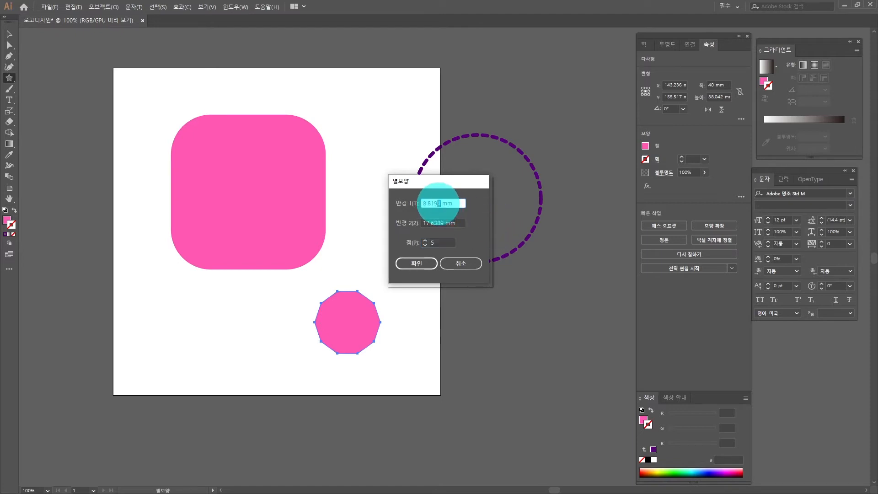
{"action": "left_click_drag", "start_coordinate": [441, 204], "coordinate": [414, 206]}
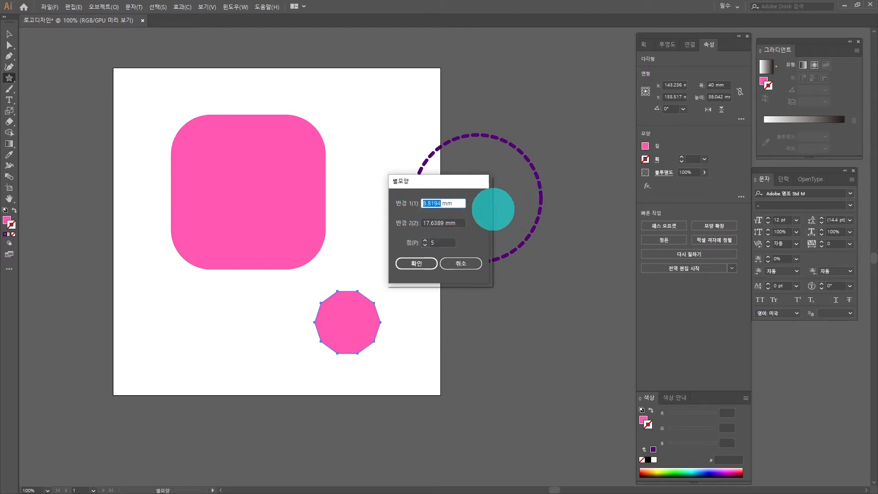
{"action": "left_click_drag", "start_coordinate": [423, 223], "coordinate": [443, 224]}
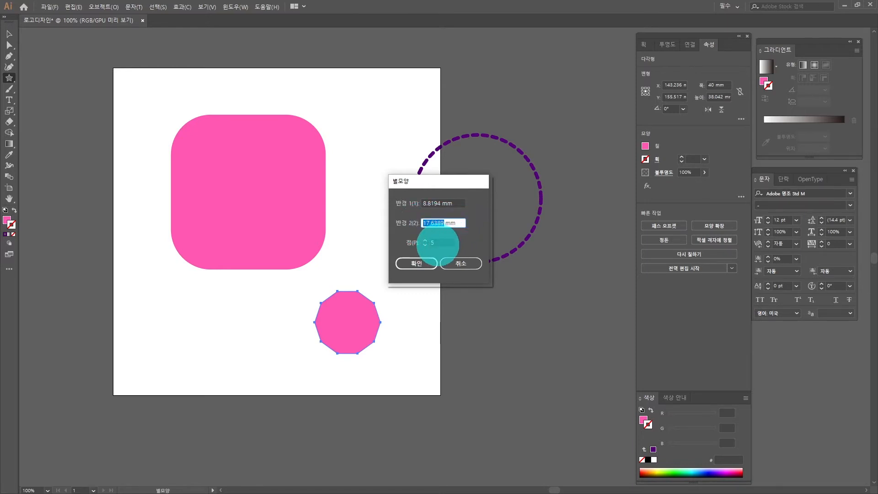
{"action": "left_click", "coordinate": [418, 263]}
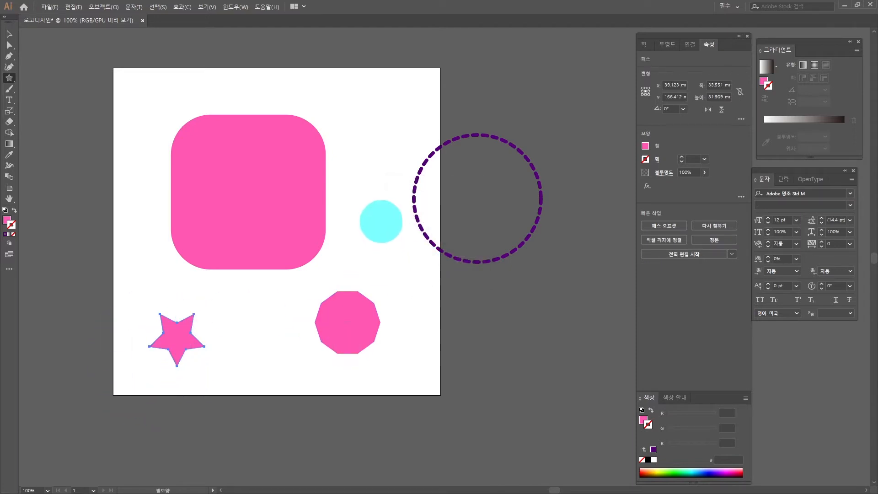
- Add another star between the rounded square and the dashed circle, entering a different number of points in the star options
{"action": "left_click", "coordinate": [377, 218]}
{"action": "double_click", "coordinate": [435, 243]}
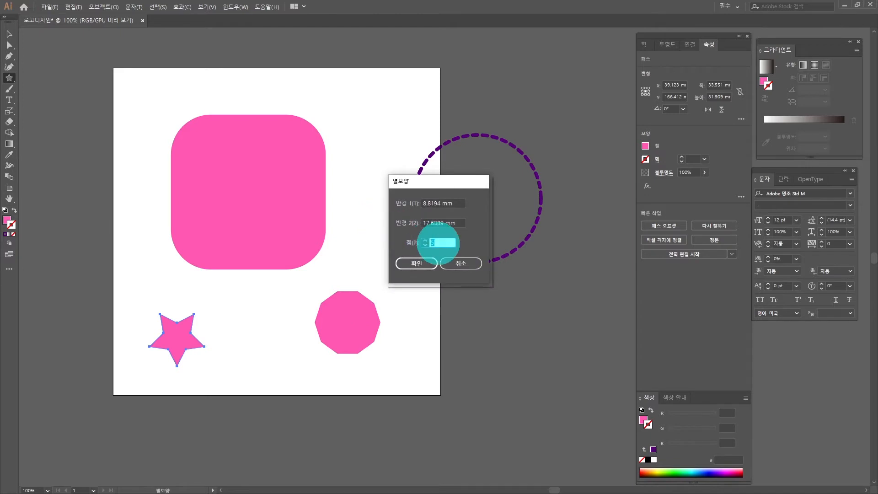
{"action": "left_click", "coordinate": [417, 263]}
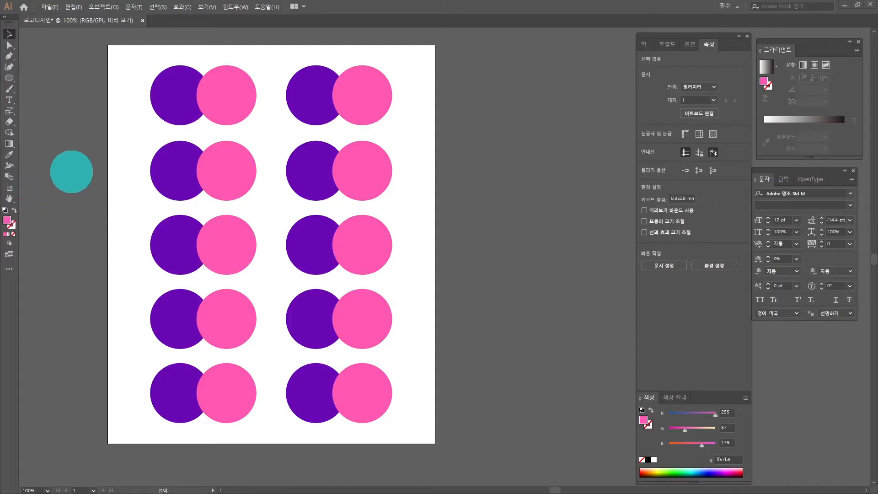
- Display the Pathfinder panel for the document of overlapping purple and pink circle pairs
{"action": "left_click_drag", "start_coordinate": [71, 172], "coordinate": [299, 407]}
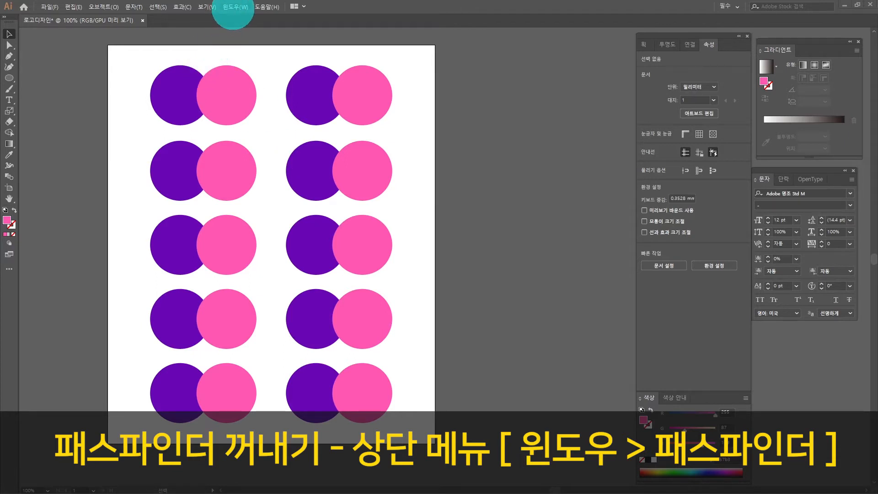
{"action": "left_click", "coordinate": [234, 7]}
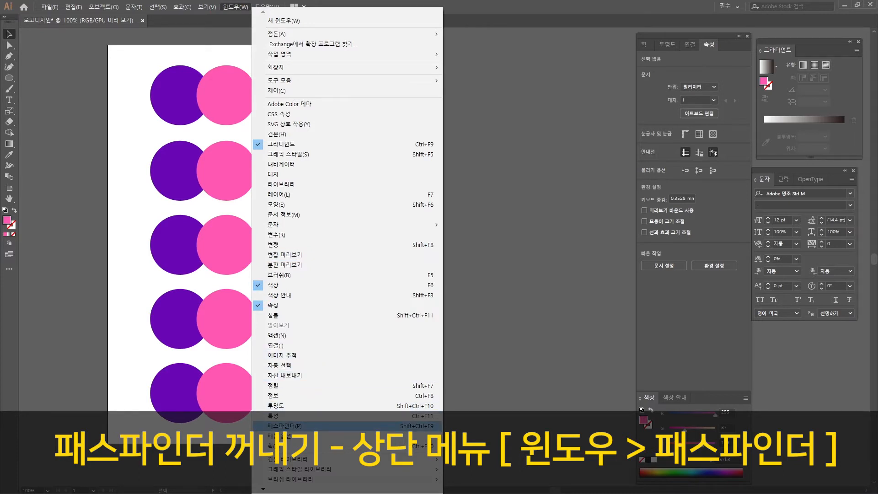
{"action": "left_click", "coordinate": [283, 426]}
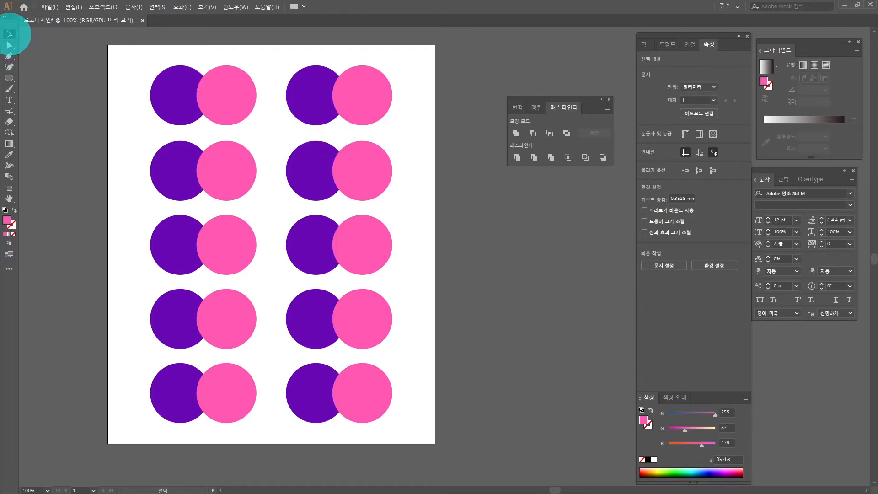
- Unite the overlapping purple and pink circles of the artboard's top left pair into one shape with Pathfinder
{"action": "left_click", "coordinate": [9, 34]}
{"action": "left_click_drag", "start_coordinate": [133, 51], "coordinate": [261, 125]}
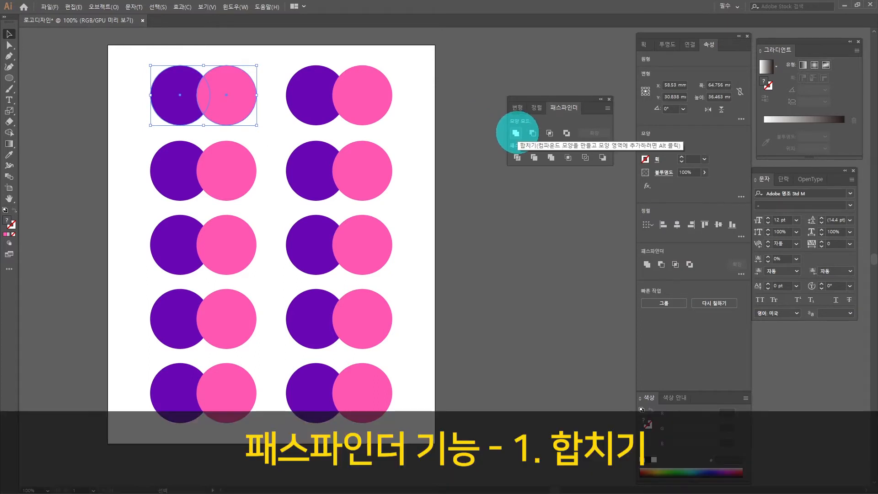
{"action": "left_click", "coordinate": [516, 132]}
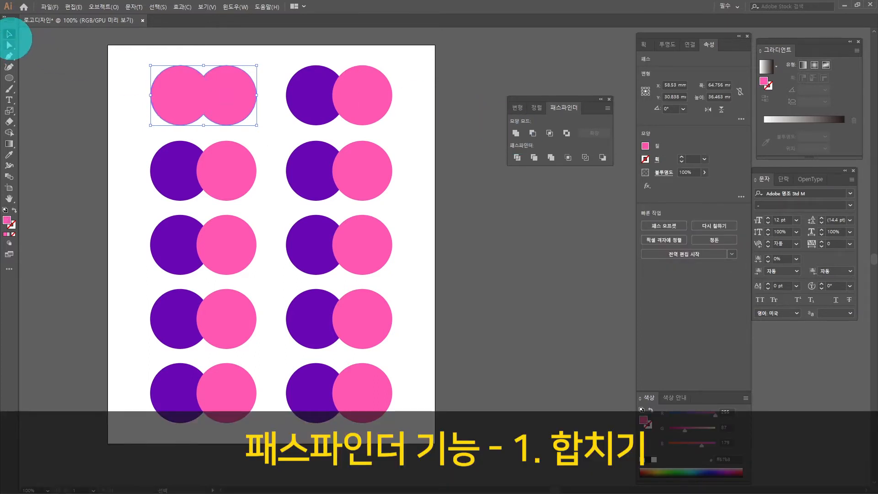
- Try moving the united circle shape up and to the left as one object, and undo the move
{"action": "left_click", "coordinate": [43, 69]}
{"action": "left_click_drag", "start_coordinate": [197, 91], "coordinate": [206, 72]}
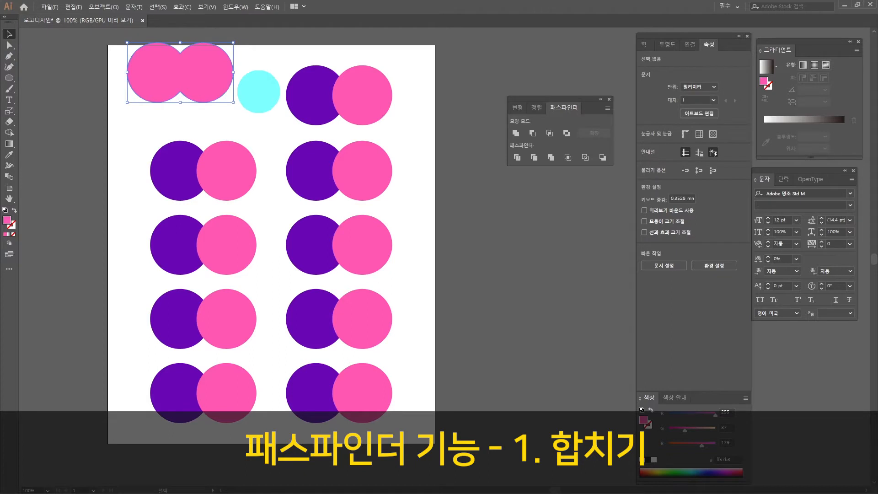
{"action": "key", "text": "ctrl+z"}
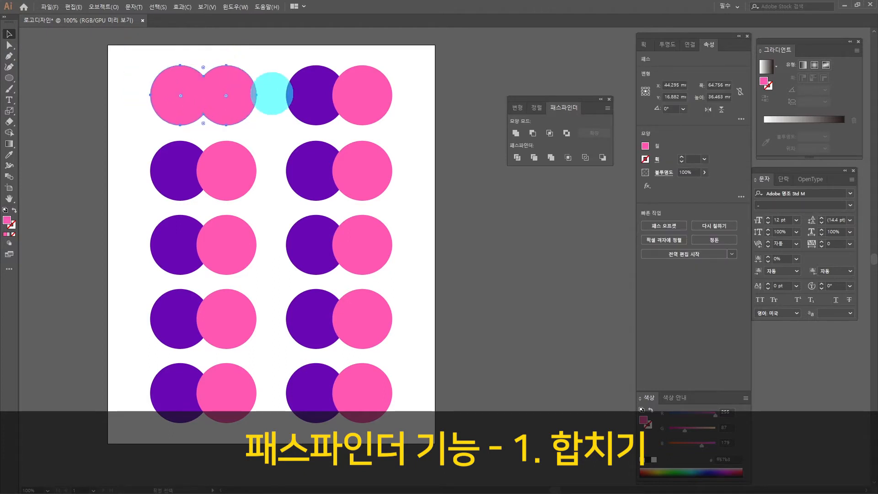
- Subtract the front pink circle from the purple one in the top row's right pair with Pathfinder's Minus Front
{"action": "left_click", "coordinate": [105, 91]}
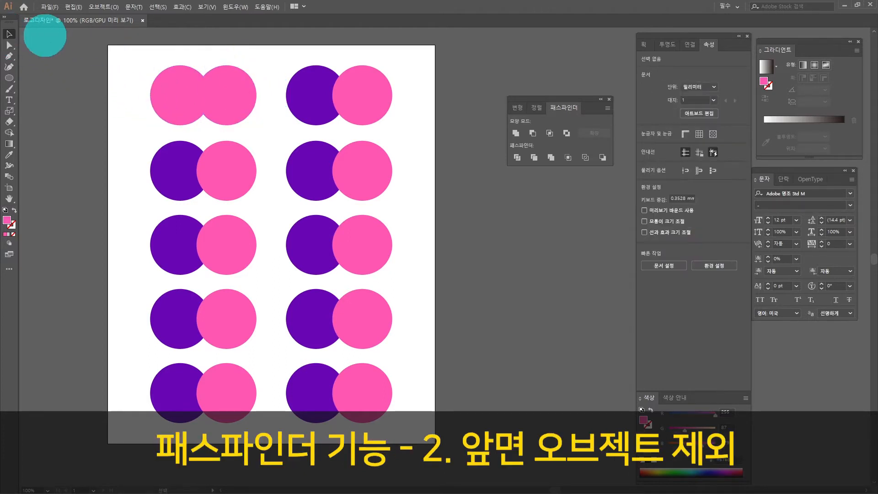
{"action": "left_click_drag", "start_coordinate": [265, 59], "coordinate": [421, 116]}
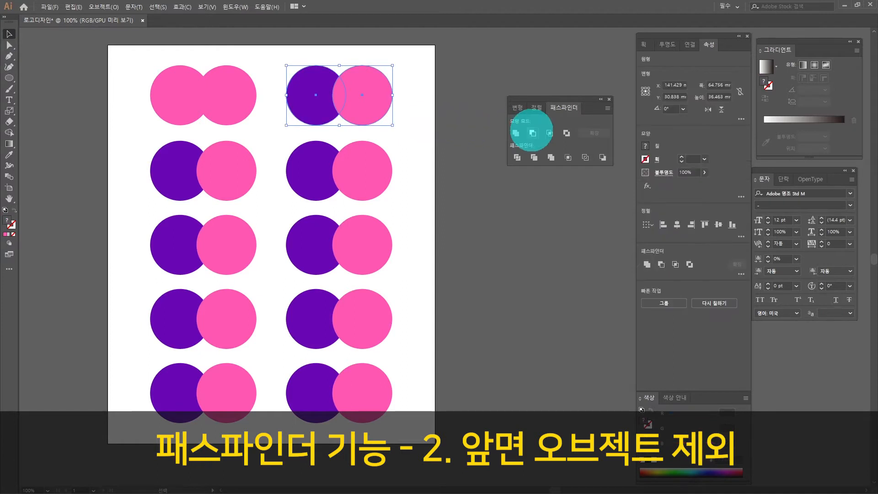
{"action": "left_click", "coordinate": [533, 133]}
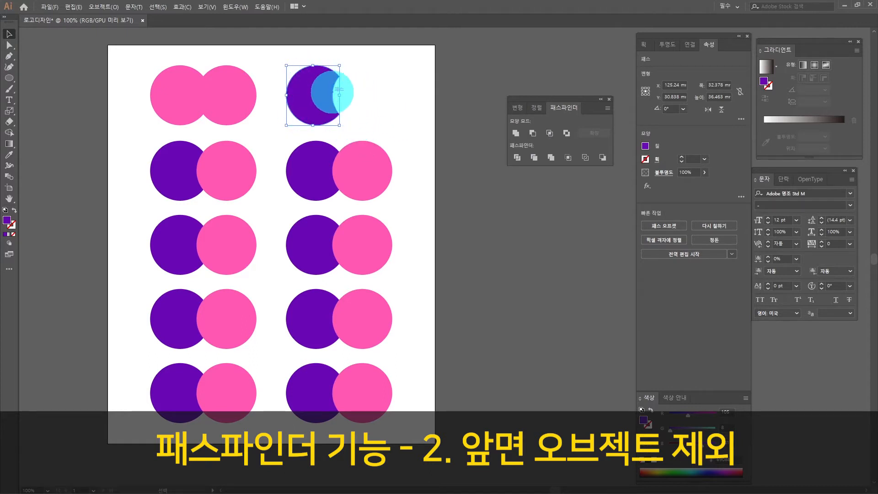
- With Pathfinder, reduce the second row's left circle pair to its intersection and exclude the overlap from that row's right pair
{"action": "left_click_drag", "start_coordinate": [126, 138], "coordinate": [262, 206]}
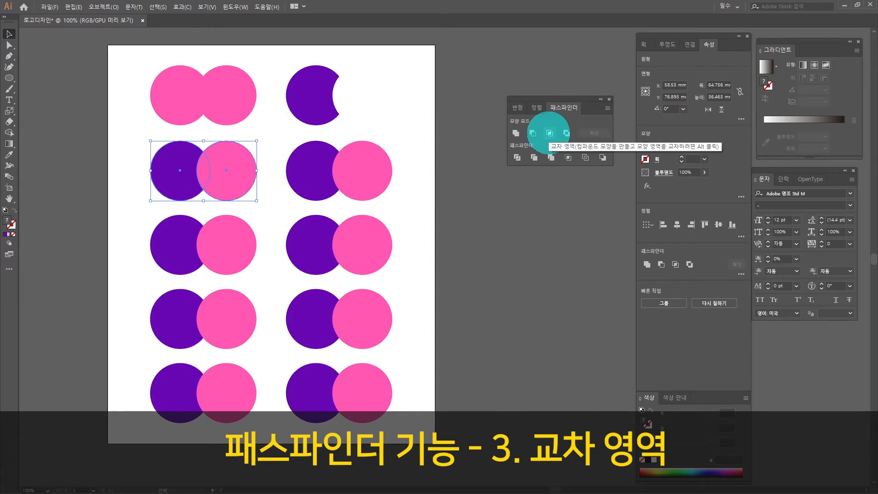
{"action": "left_click", "coordinate": [549, 134]}
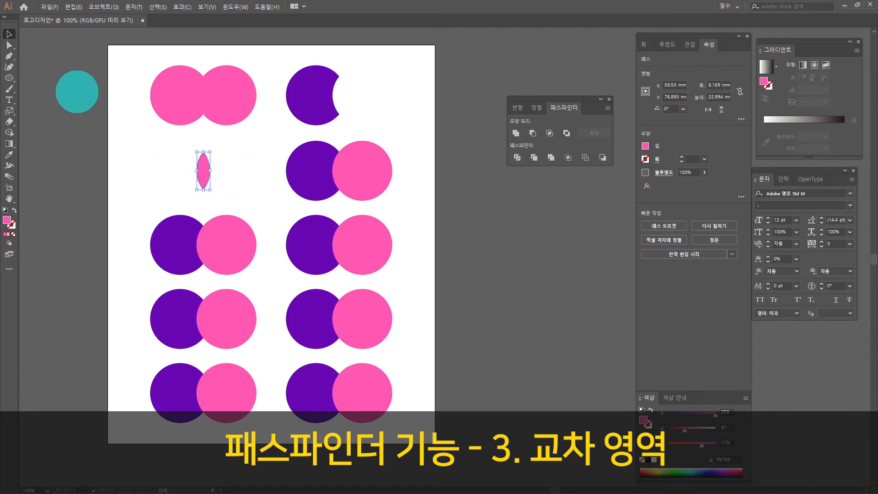
{"action": "left_click_drag", "start_coordinate": [249, 141], "coordinate": [403, 190]}
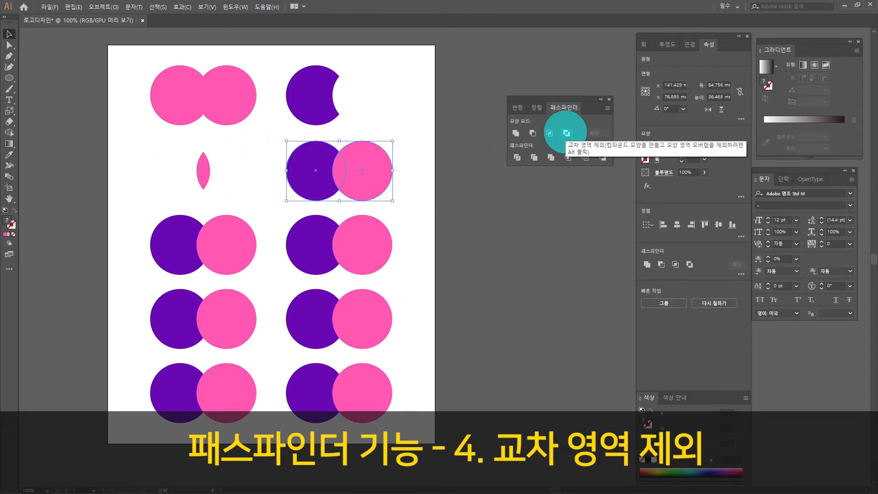
{"action": "left_click", "coordinate": [566, 133]}
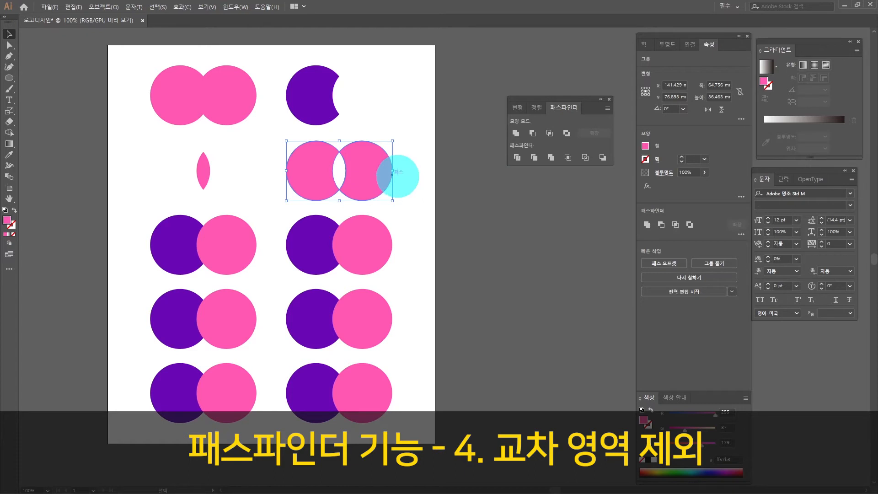
- Divide the third row's left circle pair with Pathfinder and move the outer purple and pink pieces away from the overlap piece
{"action": "left_click_drag", "start_coordinate": [134, 212], "coordinate": [258, 277]}
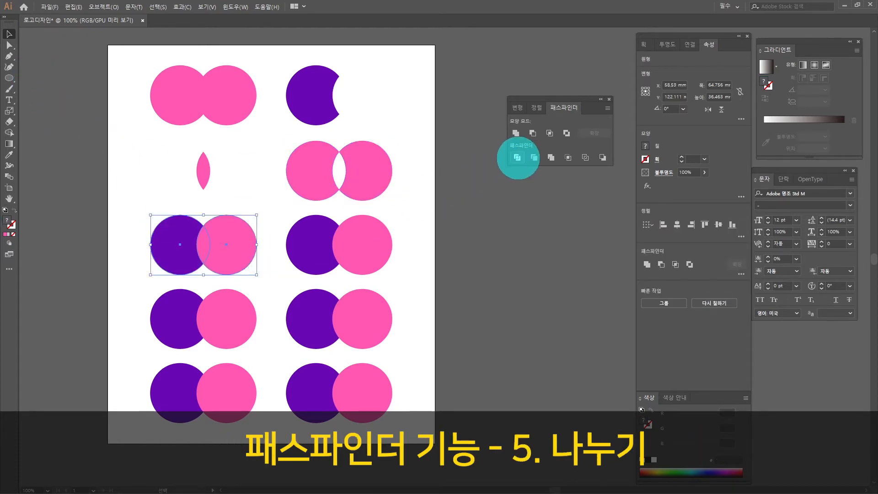
{"action": "left_click", "coordinate": [518, 157]}
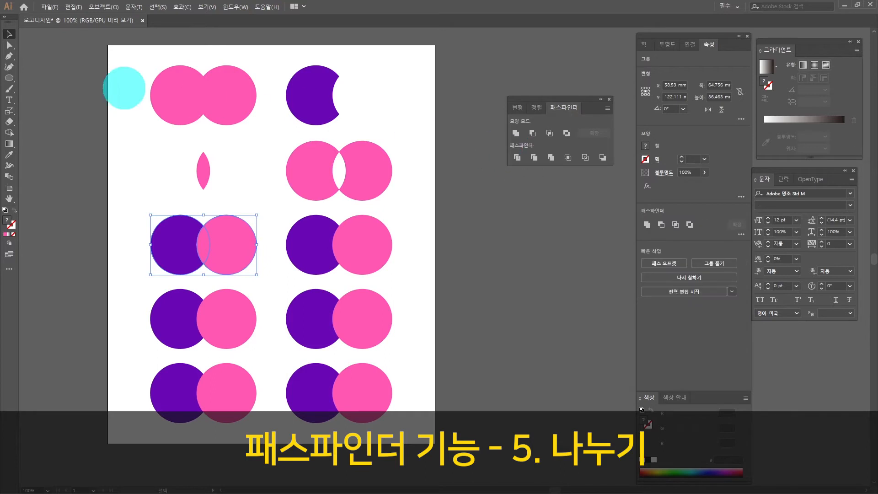
{"action": "left_click", "coordinate": [10, 44]}
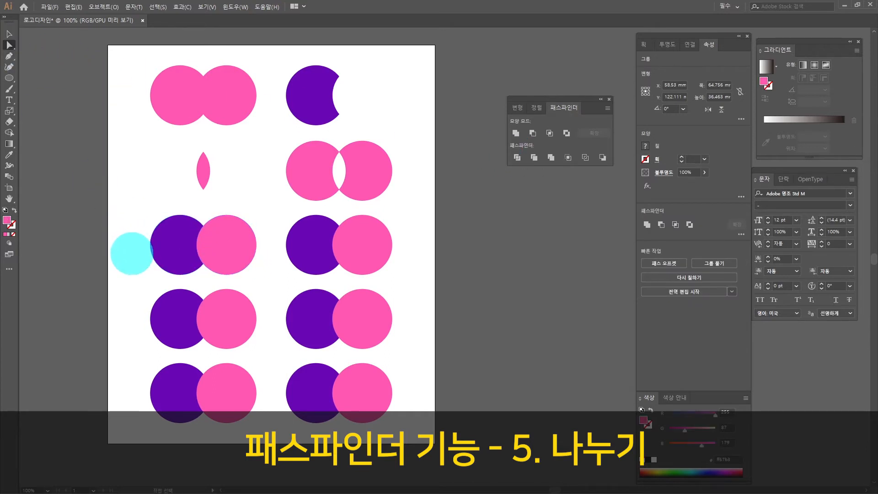
{"action": "left_click_drag", "start_coordinate": [155, 241], "coordinate": [138, 242]}
{"action": "left_click_drag", "start_coordinate": [197, 248], "coordinate": [236, 246]}
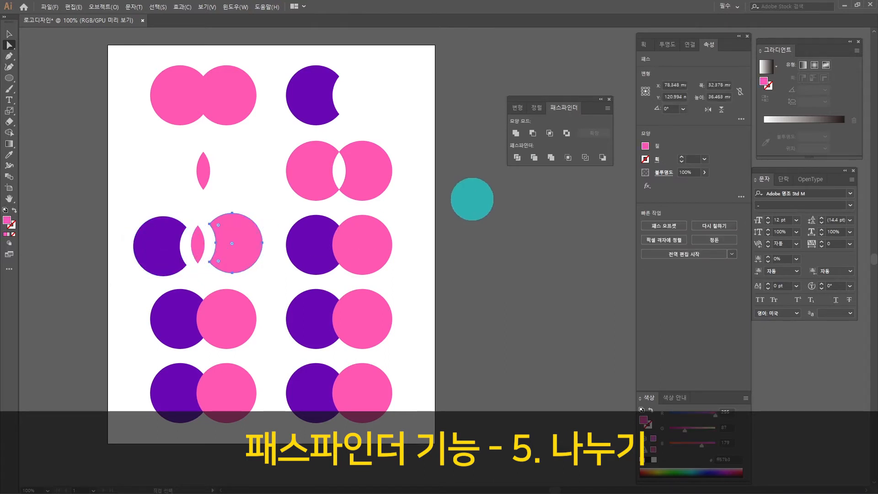
- Trim the third row's right circle pair with Pathfinder and move its purple piece slightly to the left
{"action": "left_click", "coordinate": [9, 34]}
{"action": "left_click_drag", "start_coordinate": [283, 214], "coordinate": [403, 270]}
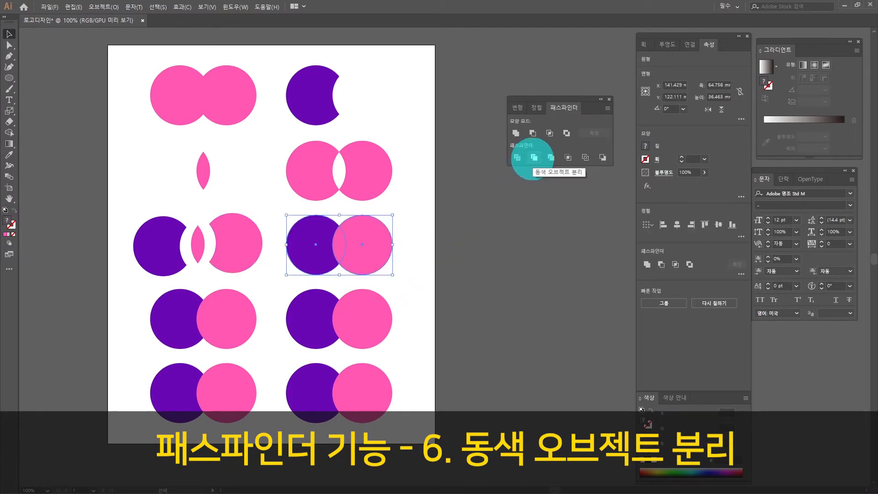
{"action": "left_click", "coordinate": [534, 158]}
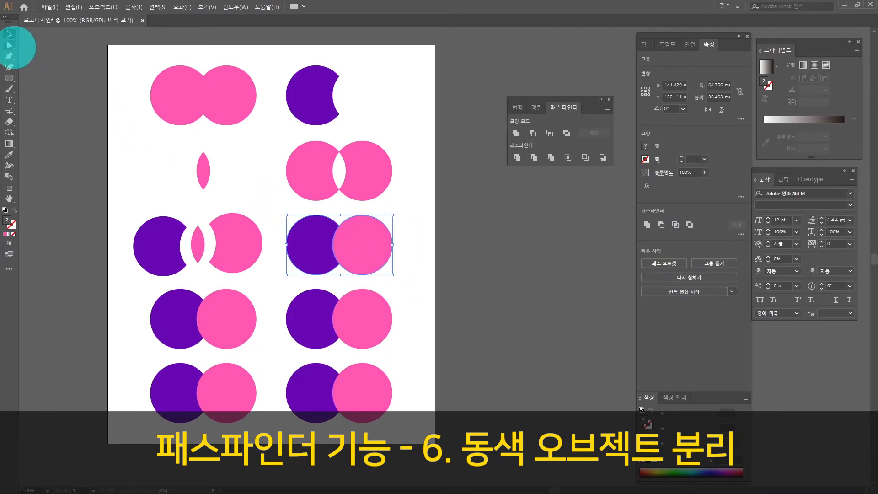
{"action": "left_click", "coordinate": [440, 289]}
{"action": "left_click_drag", "start_coordinate": [308, 231], "coordinate": [301, 231]}
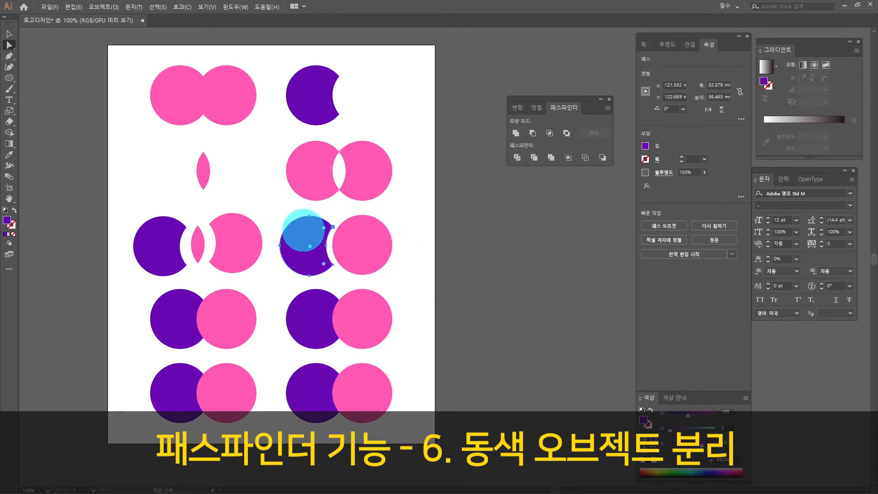
- Apply Pathfinder's Merge to the fourth row's left circle pair and leave a narrow gap between the purple piece and the pink circle
{"action": "left_click", "coordinate": [9, 34]}
{"action": "left_click_drag", "start_coordinate": [131, 288], "coordinate": [255, 355]}
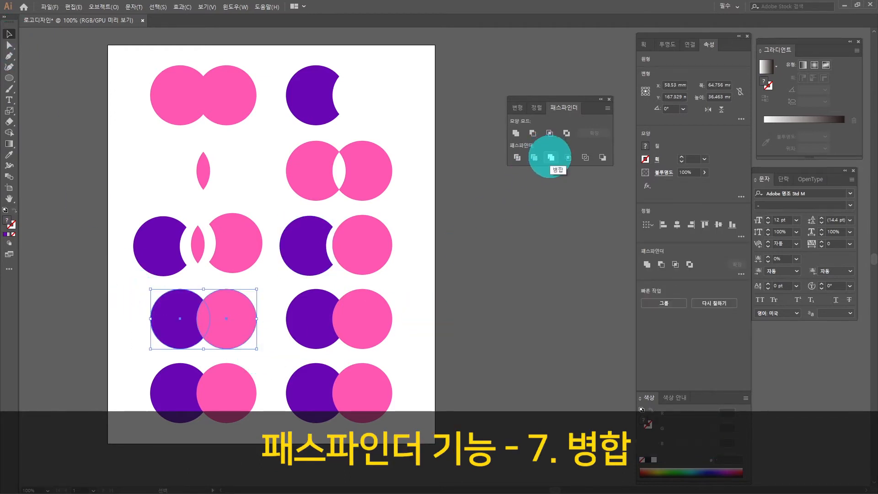
{"action": "left_click", "coordinate": [550, 157]}
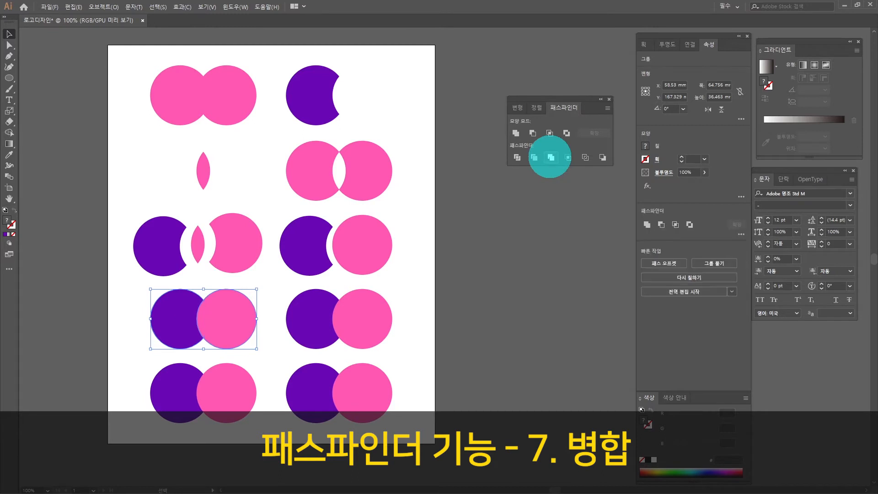
{"action": "left_click", "coordinate": [9, 45]}
{"action": "left_click", "coordinate": [51, 173]}
{"action": "left_click_drag", "start_coordinate": [227, 314], "coordinate": [241, 320]}
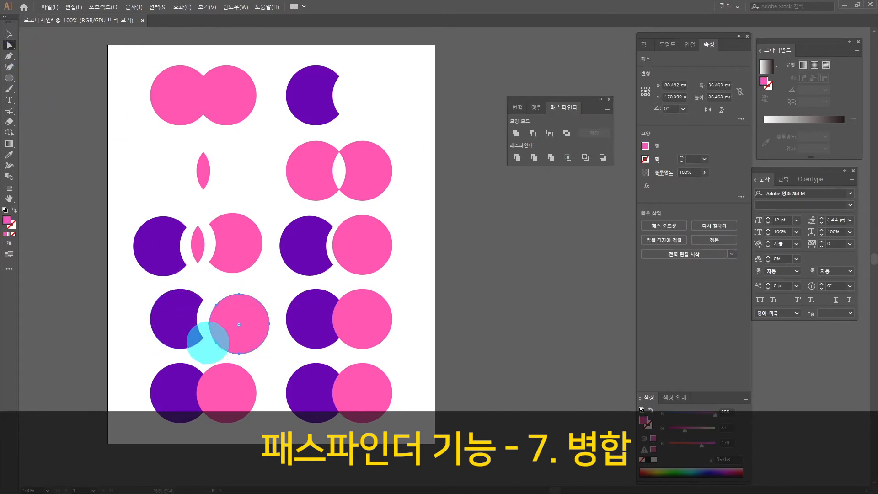
{"action": "left_click_drag", "start_coordinate": [186, 320], "coordinate": [179, 320]}
{"action": "left_click_drag", "start_coordinate": [246, 320], "coordinate": [233, 315]}
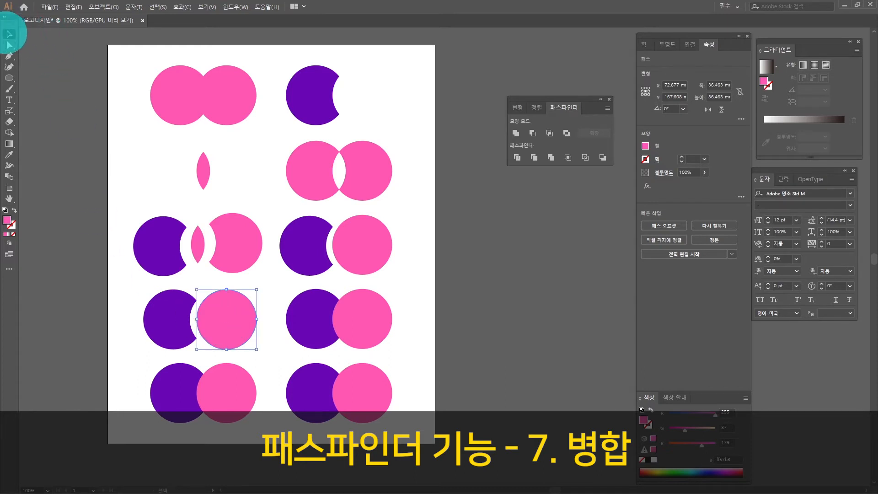
- Crop the fourth row's right circle pair and convert the bottom row's left pair to outlines with Pathfinder
{"action": "left_click_drag", "start_coordinate": [283, 283], "coordinate": [408, 348]}
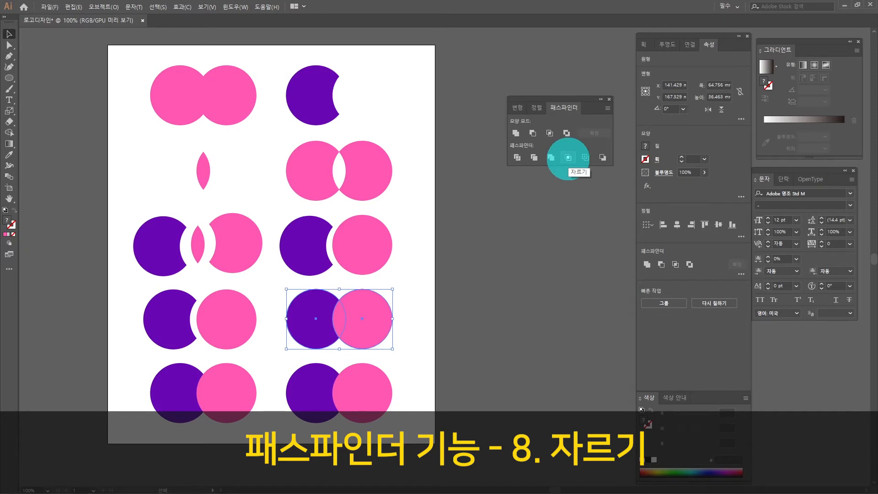
{"action": "left_click", "coordinate": [568, 158]}
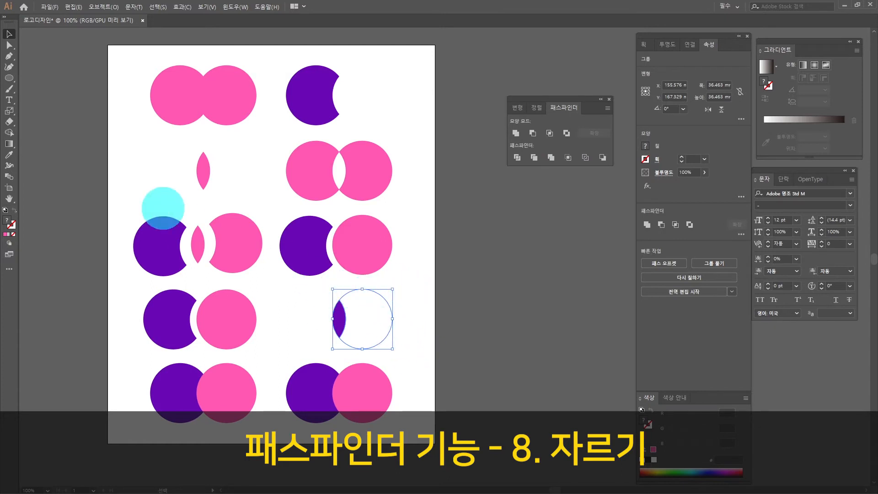
{"action": "left_click_drag", "start_coordinate": [127, 356], "coordinate": [238, 417]}
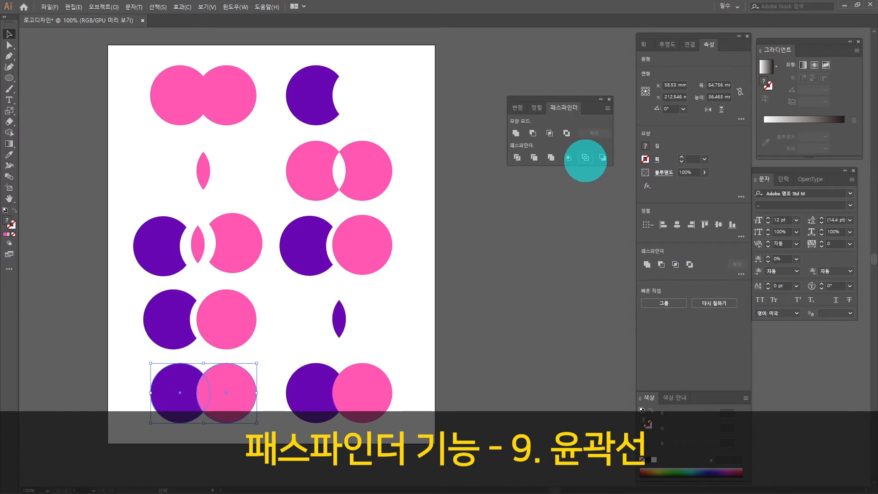
{"action": "left_click", "coordinate": [586, 158]}
{"action": "left_click", "coordinate": [529, 349]}
{"action": "key", "text": "a"}
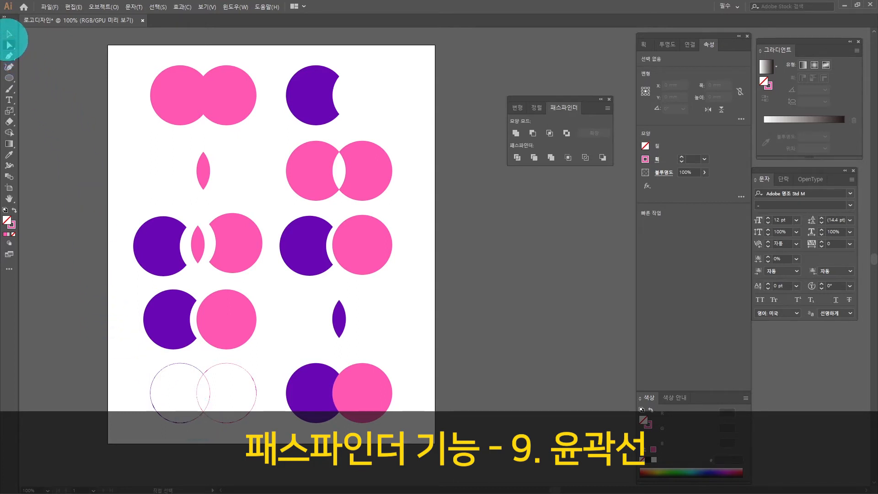
- Subtract the back purple circle from the pink one in the bottom row's right pair with Pathfinder's Minus Back
{"action": "left_click", "coordinate": [9, 34]}
{"action": "left_click_drag", "start_coordinate": [272, 356], "coordinate": [413, 434]}
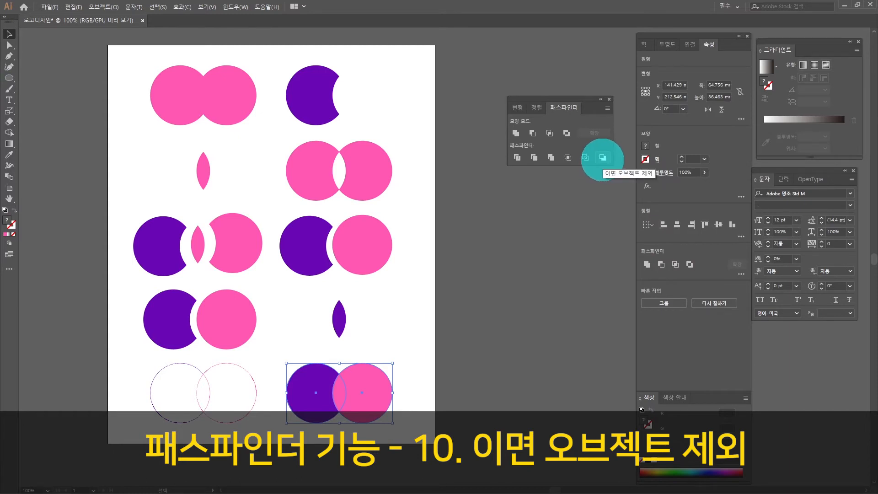
{"action": "left_click", "coordinate": [603, 157]}
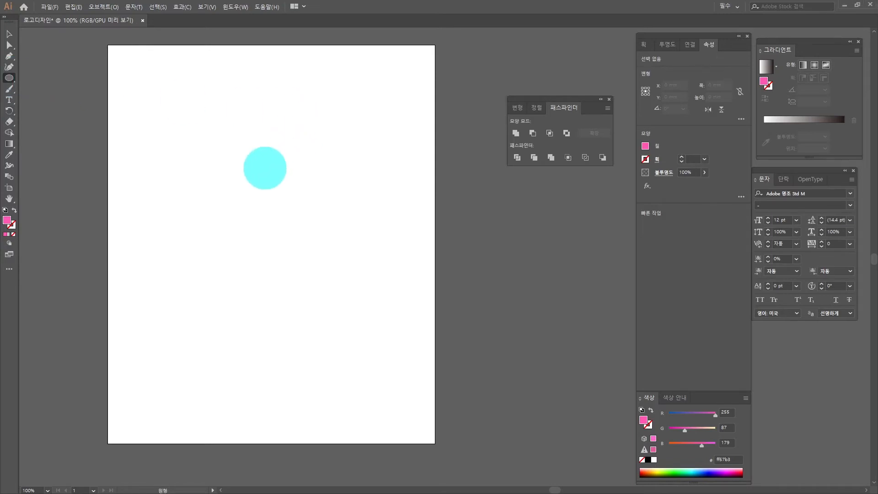
- Draw a pink circle about 17 mm wide in the empty artboard's upper middle and set its rotation center below it
{"action": "left_click_drag", "start_coordinate": [250, 142], "coordinate": [278, 170]}
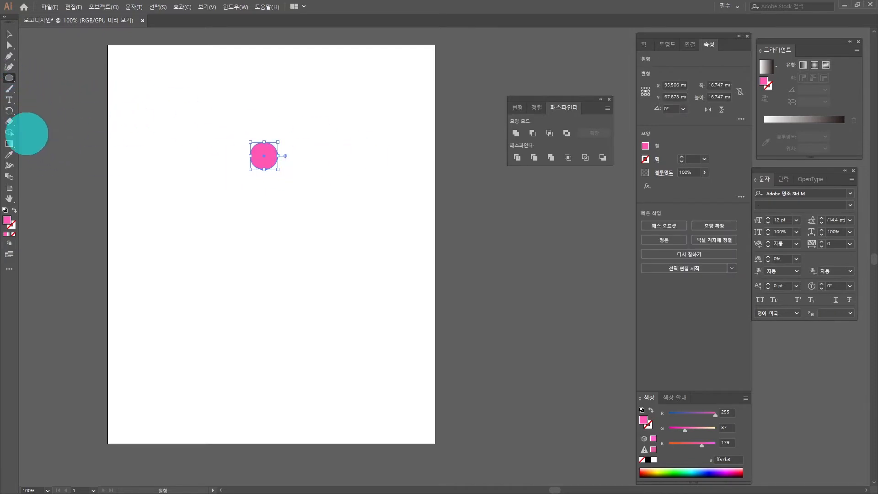
{"action": "left_click", "coordinate": [10, 111]}
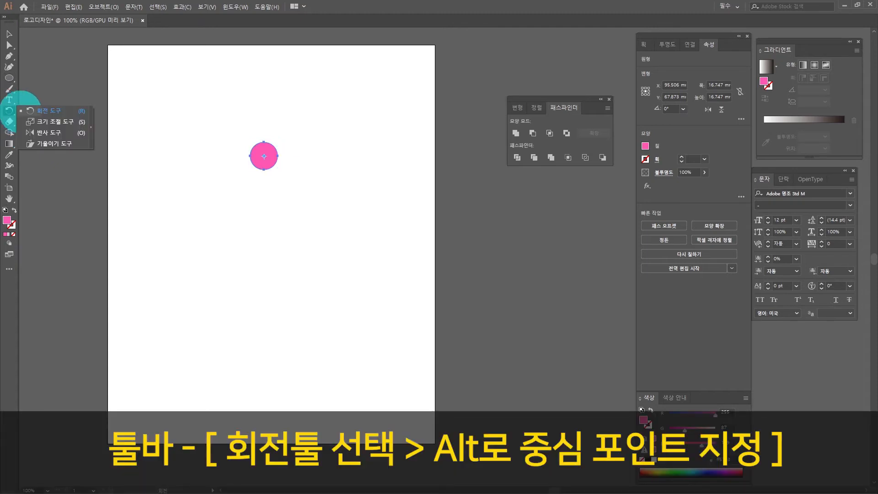
{"action": "left_click", "coordinate": [45, 111]}
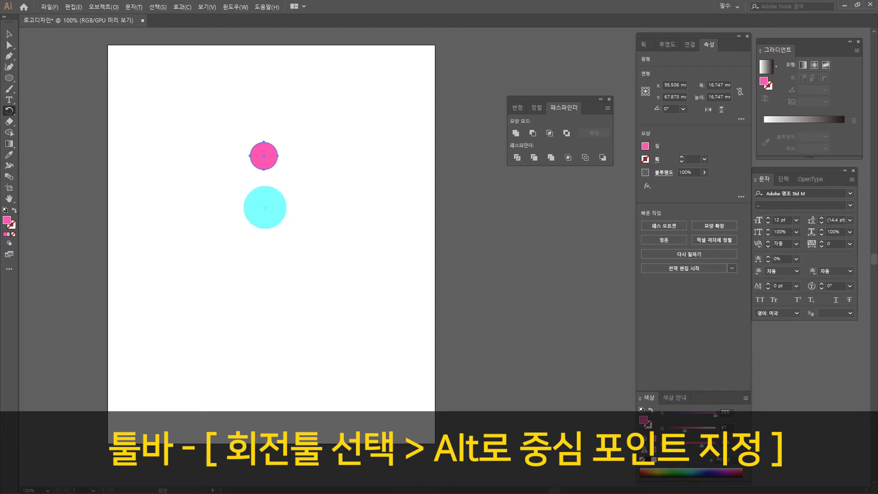
{"action": "left_click", "coordinate": [265, 207], "text": "alt"}
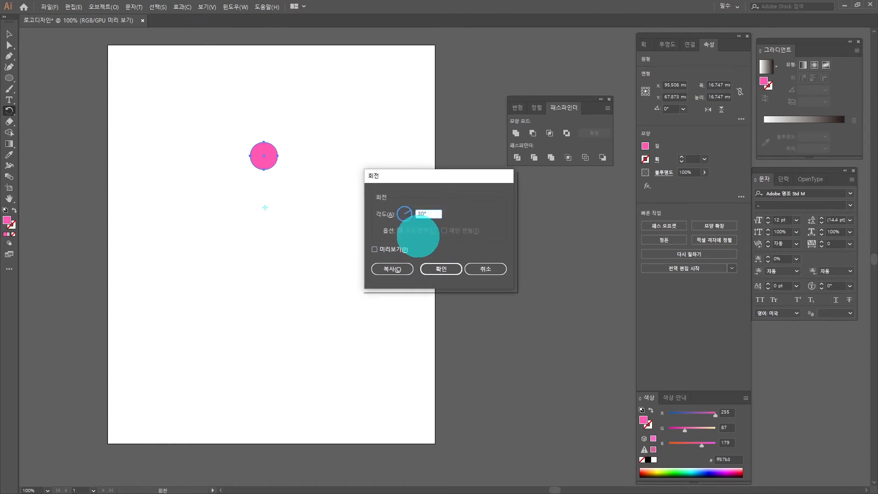
- Preview the 30° rotation of the pink circle around the center point and create a rotated copy
{"action": "left_click", "coordinate": [374, 249]}
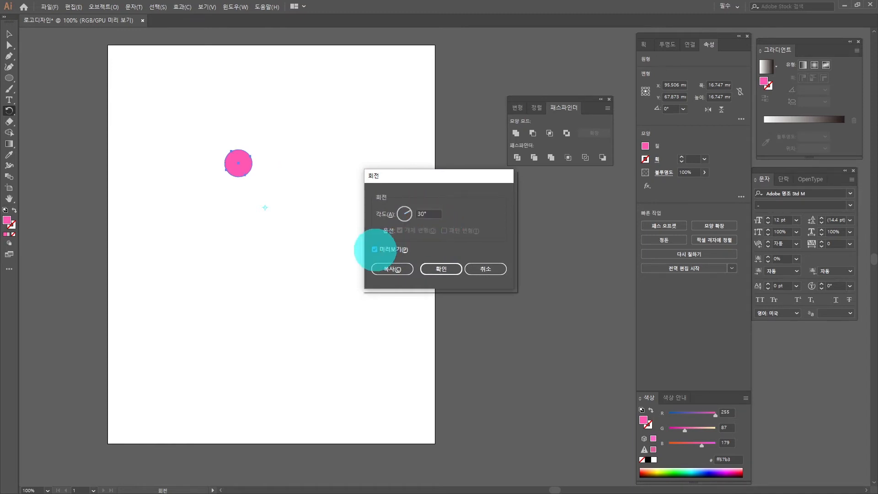
{"action": "left_click", "coordinate": [374, 249]}
{"action": "left_click", "coordinate": [374, 250]}
{"action": "left_click", "coordinate": [374, 250]}
{"action": "left_click", "coordinate": [374, 249]}
{"action": "left_click", "coordinate": [374, 249]}
{"action": "left_click", "coordinate": [374, 249]}
{"action": "left_click", "coordinate": [374, 250]}
{"action": "left_click", "coordinate": [374, 249]}
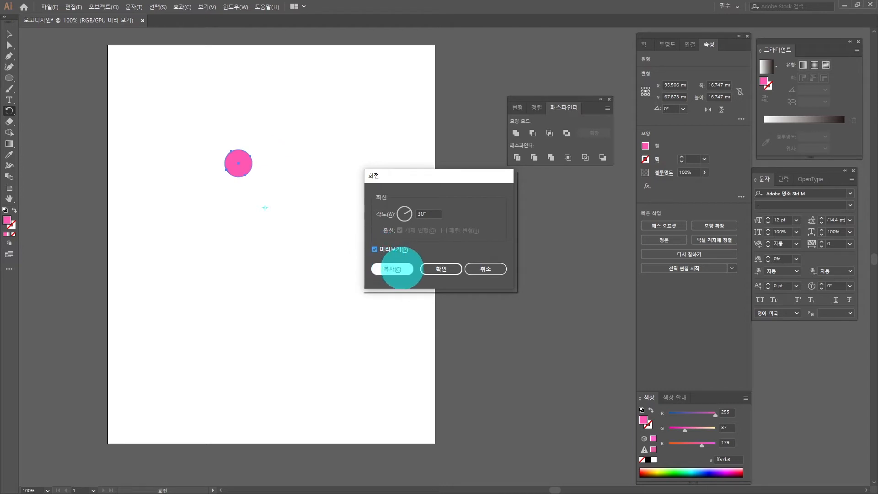
{"action": "left_click", "coordinate": [398, 269]}
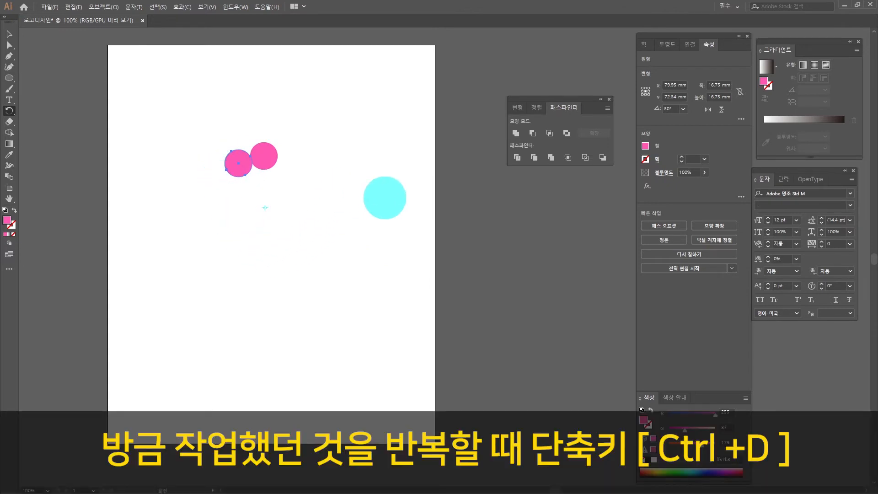
- Repeat the rotated copy of the circle until the pink circles form a closed ring of twelve
{"action": "key", "text": "ctrl+d"}
{"action": "key", "text": "ctrl+d"}
{"action": "key", "text": "ctrl+d"}
{"action": "key", "text": "ctrl+d"}
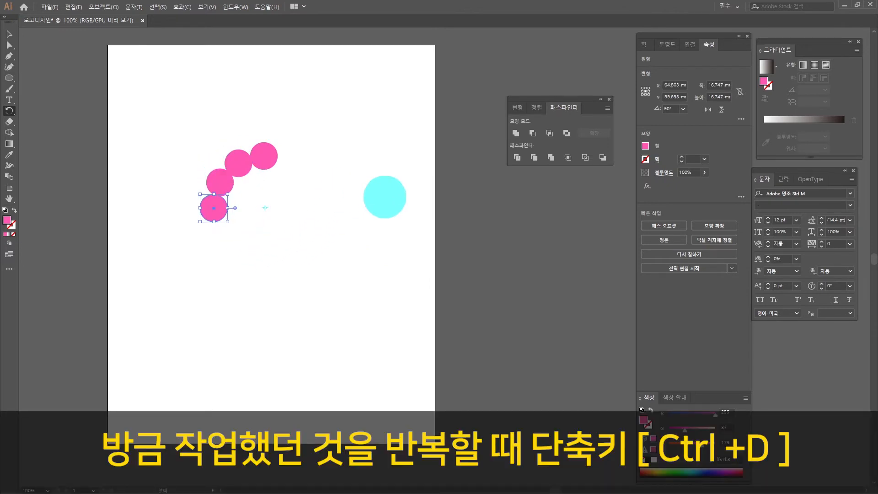
{"action": "key", "text": "ctrl+d"}
{"action": "key", "text": "ctrl+d"}
{"action": "key", "text": "ctrl+d"}
{"action": "key", "text": "ctrl+d"}
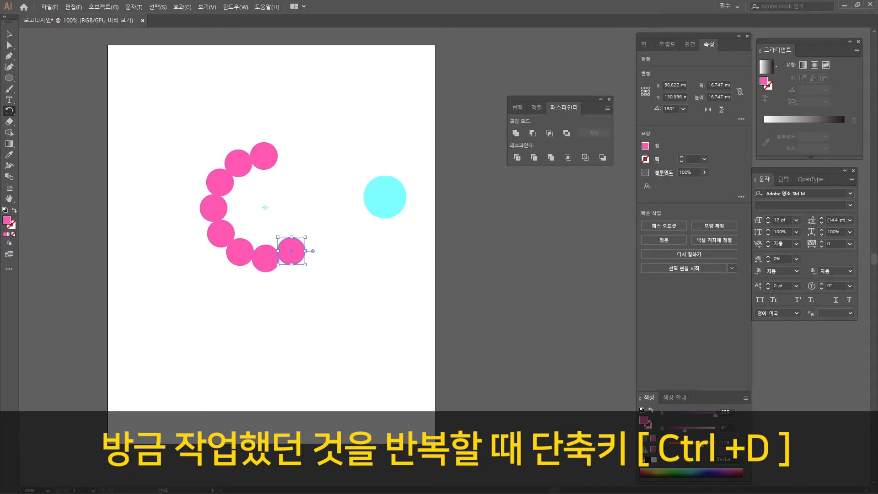
{"action": "key", "text": "ctrl+d"}
{"action": "key", "text": "ctrl+d"}
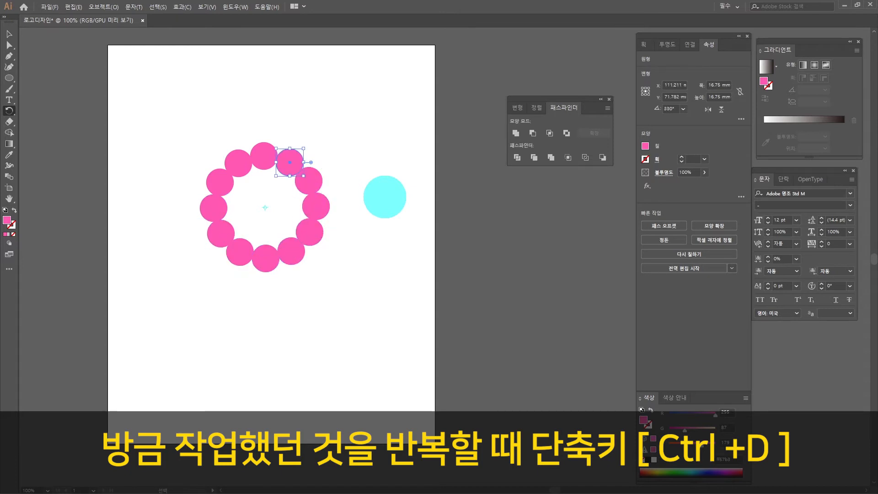
- Unite the twelve circles of the pink ring into one shape with Pathfinder and deselect it
{"action": "left_click", "coordinate": [8, 34]}
{"action": "left_click_drag", "start_coordinate": [155, 99], "coordinate": [361, 288]}
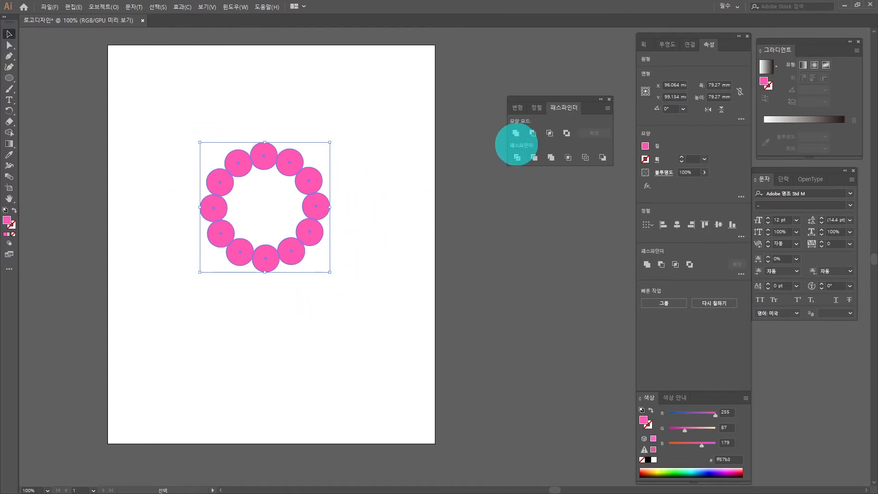
{"action": "left_click", "coordinate": [516, 133]}
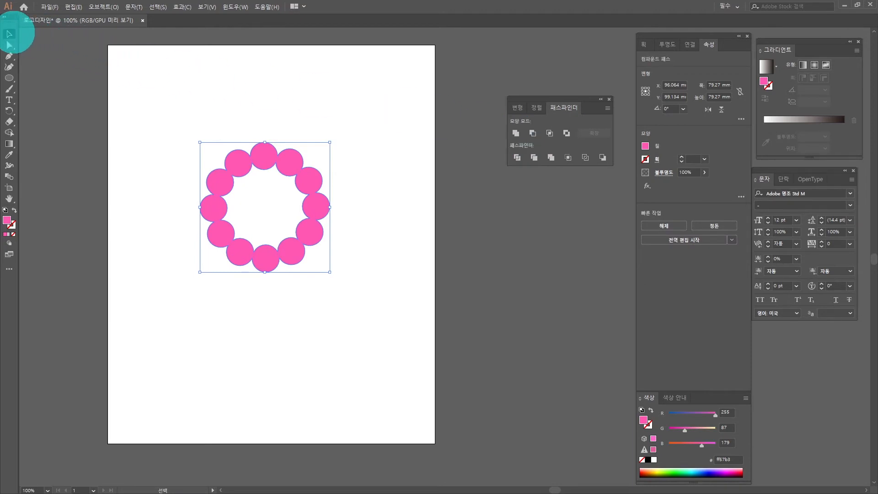
{"action": "left_click", "coordinate": [430, 188]}
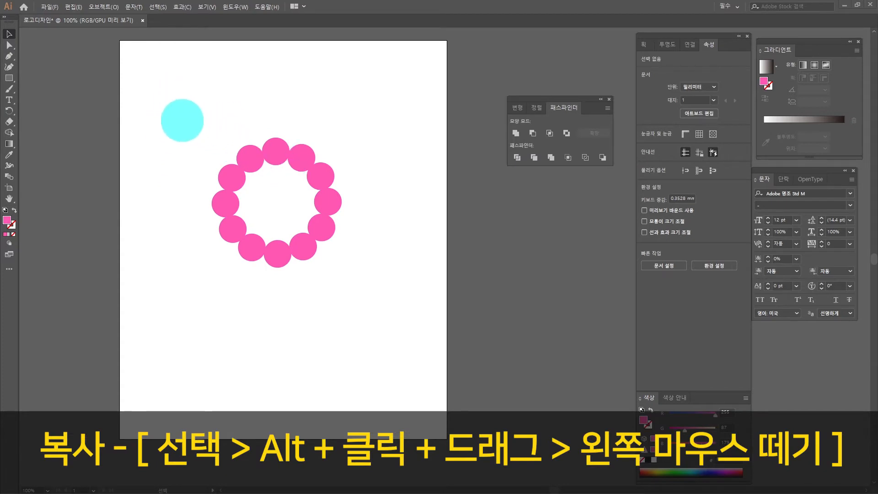
- Move the united pink ring to the artboard's upper left and place a copy to its right
{"action": "left_click", "coordinate": [312, 238]}
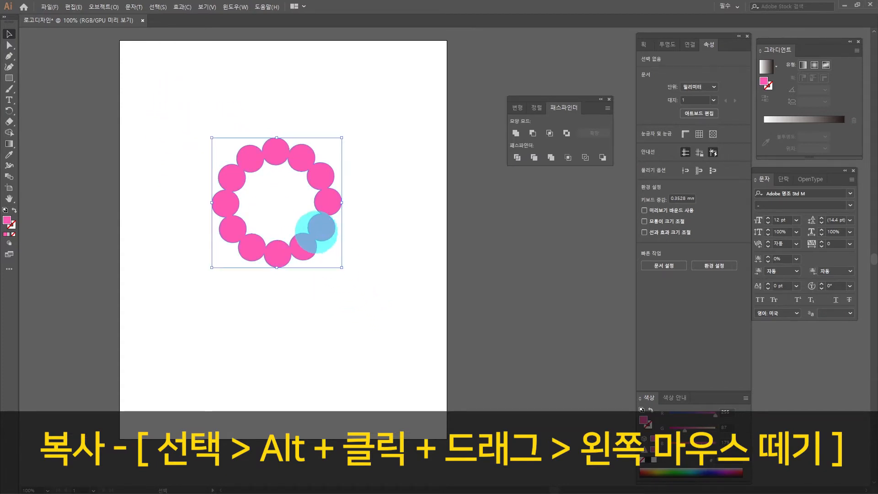
{"action": "left_click_drag", "start_coordinate": [323, 226], "coordinate": [257, 202]}
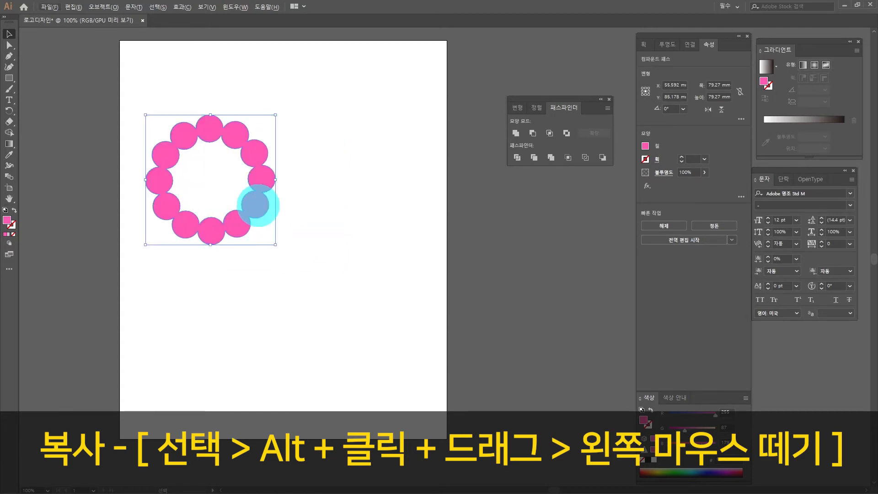
{"action": "left_click_drag", "start_coordinate": [258, 203], "coordinate": [403, 222]}
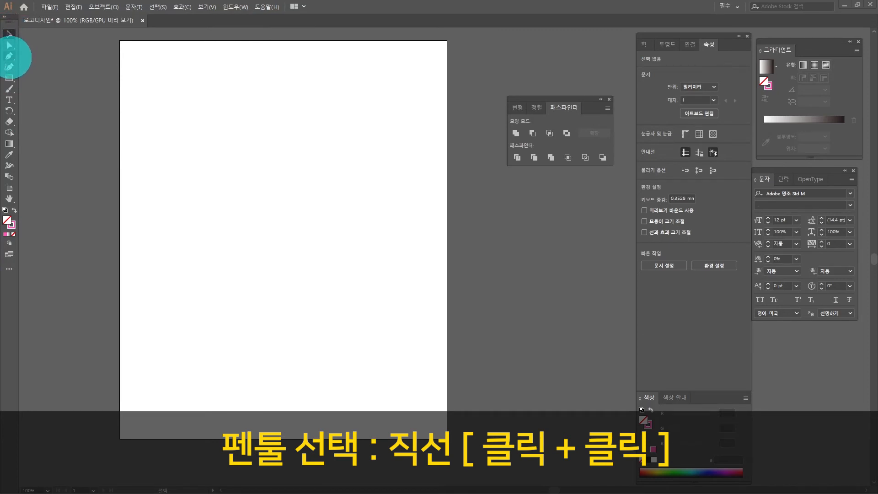
- Draw an open zigzag of straight segments with seven anchor points across the artboard's upper part using the Pen tool
{"action": "left_click", "coordinate": [10, 56]}
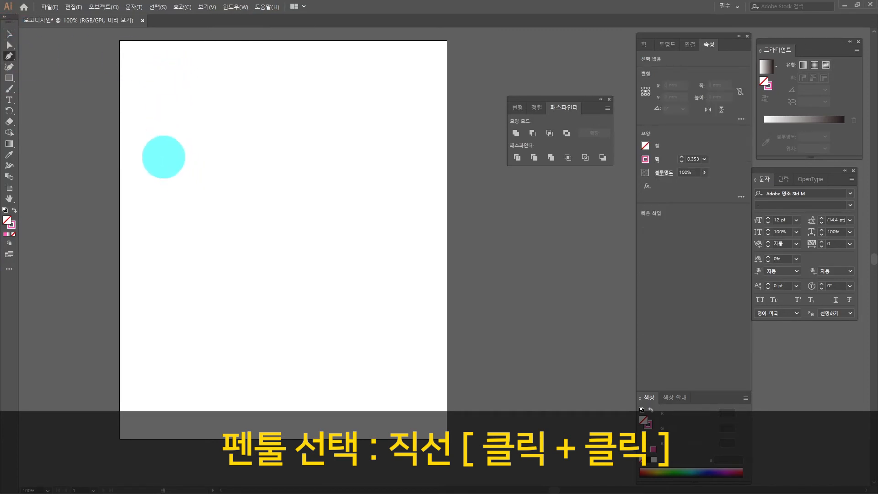
{"action": "left_click", "coordinate": [152, 126]}
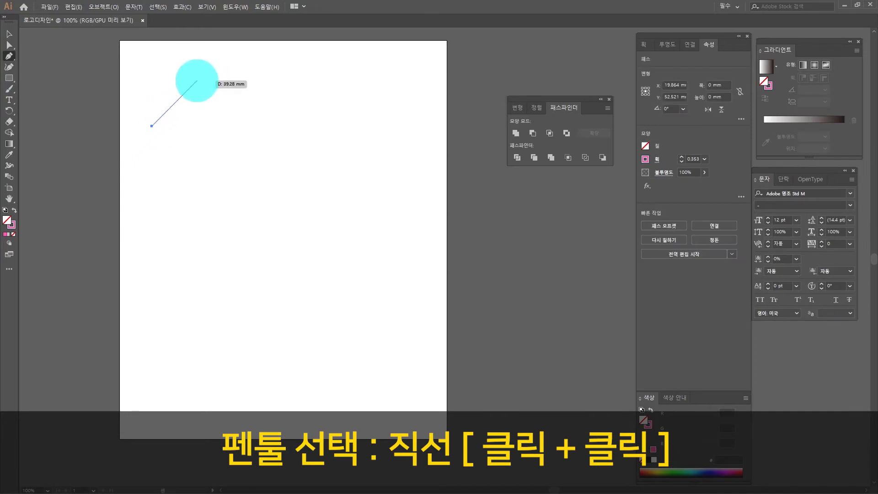
{"action": "left_click", "coordinate": [195, 81]}
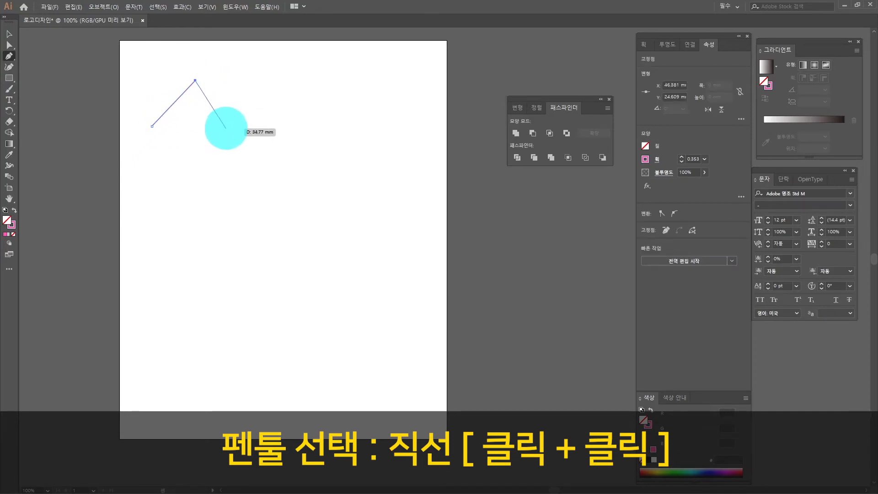
{"action": "left_click", "coordinate": [226, 128]}
{"action": "left_click", "coordinate": [275, 81]}
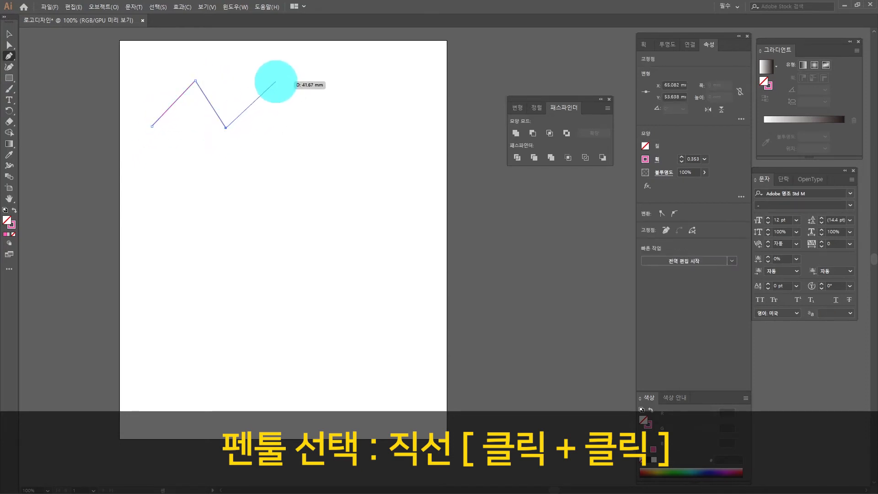
{"action": "left_click", "coordinate": [308, 132]}
{"action": "left_click", "coordinate": [354, 80]}
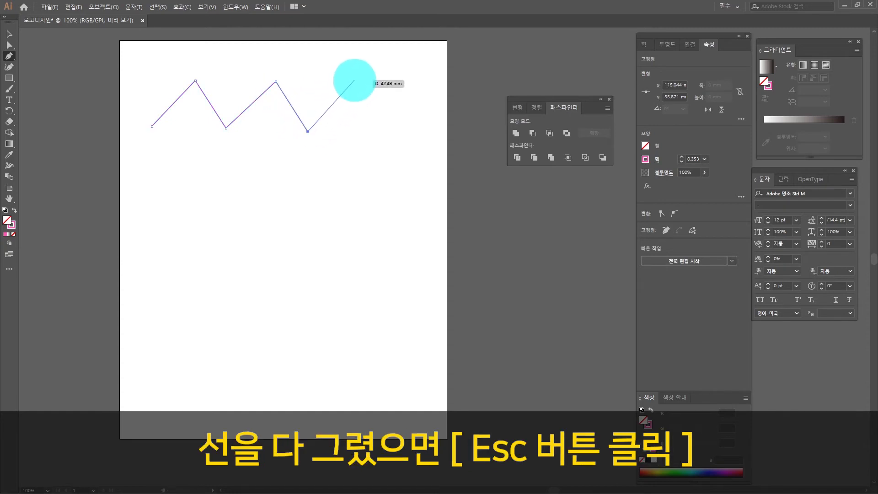
{"action": "left_click", "coordinate": [389, 132]}
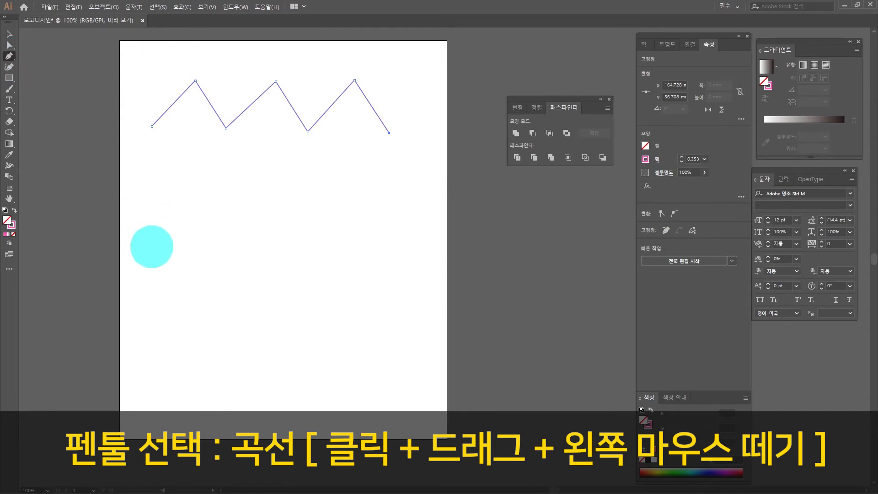
{"action": "left_click", "coordinate": [10, 34]}
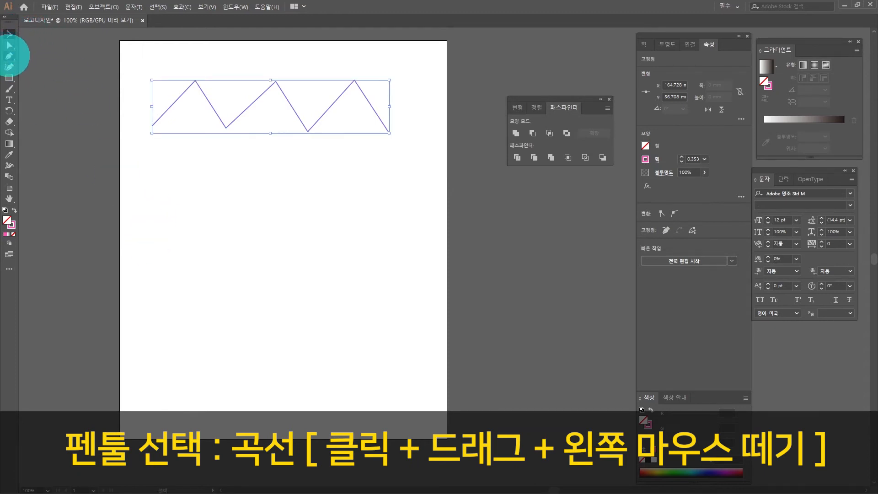
- Draw an open wavy curve with seven anchor points below the zigzag using the Pen tool, with two arches and a valley between
{"action": "left_click", "coordinate": [8, 56]}
{"action": "left_click_drag", "start_coordinate": [150, 223], "coordinate": [231, 173]}
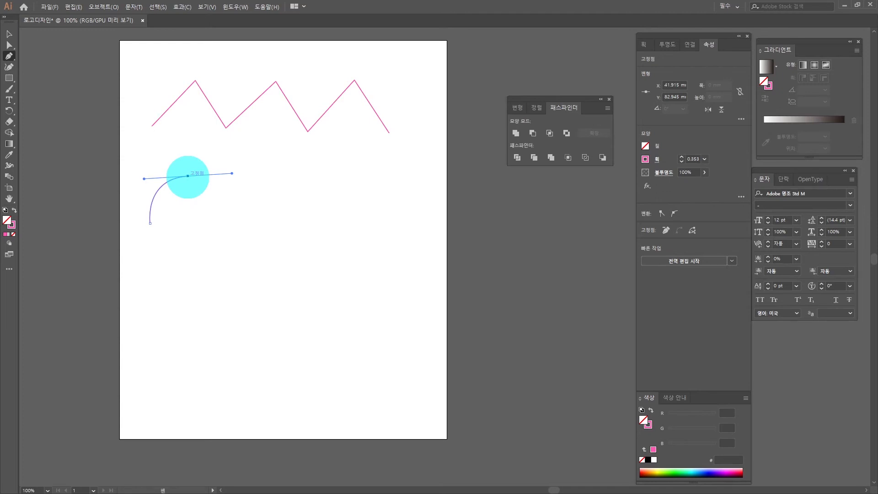
{"action": "left_click", "coordinate": [188, 175]}
{"action": "left_click_drag", "start_coordinate": [221, 222], "coordinate": [224, 267]}
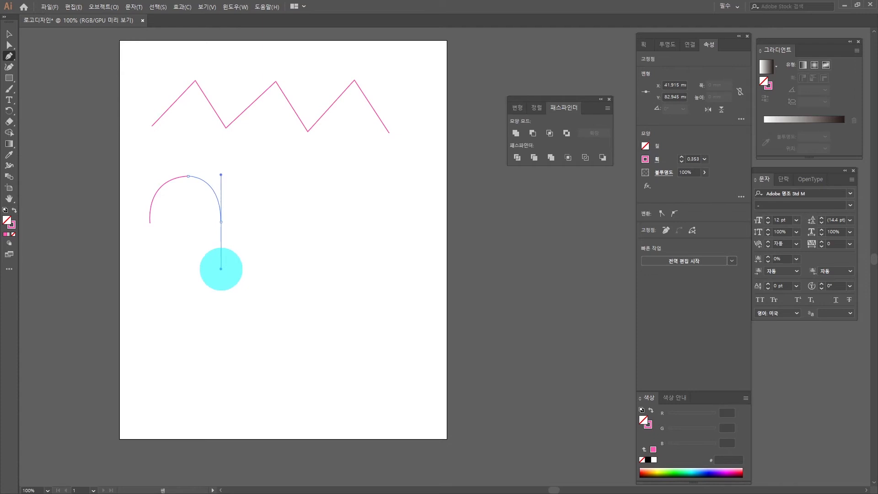
{"action": "left_click_drag", "start_coordinate": [221, 269], "coordinate": [222, 269]}
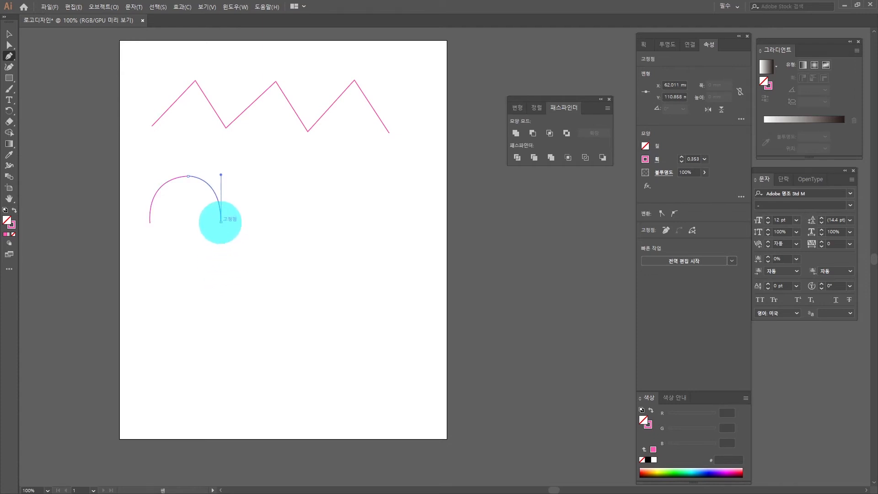
{"action": "left_click_drag", "start_coordinate": [253, 271], "coordinate": [292, 280]}
{"action": "left_click", "coordinate": [252, 271]}
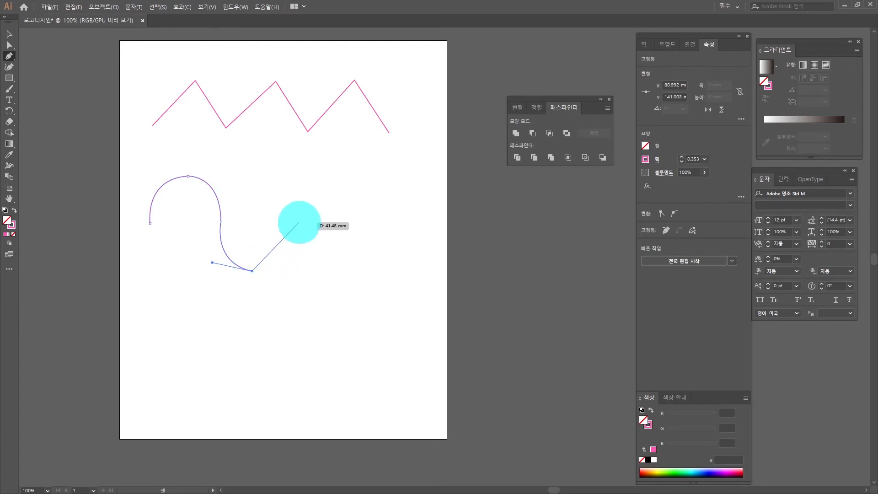
{"action": "left_click_drag", "start_coordinate": [297, 223], "coordinate": [299, 178]}
{"action": "left_click", "coordinate": [298, 223]}
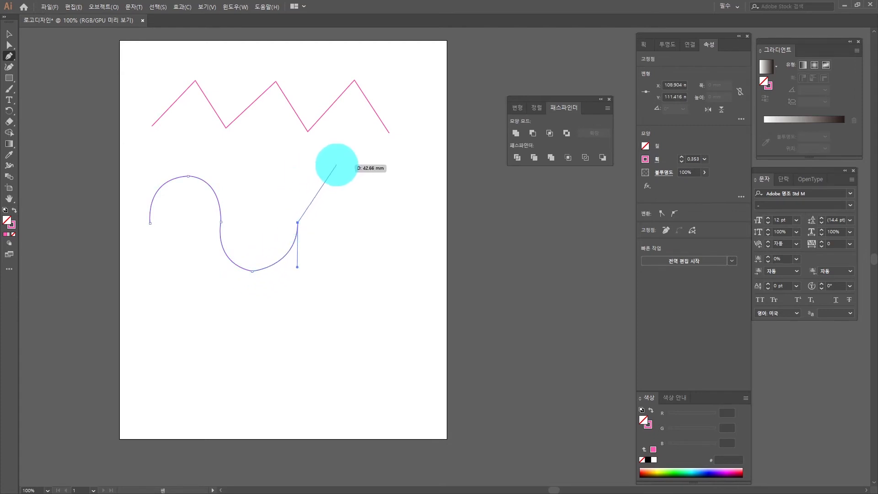
{"action": "left_click_drag", "start_coordinate": [336, 175], "coordinate": [376, 174]}
{"action": "left_click", "coordinate": [336, 175]}
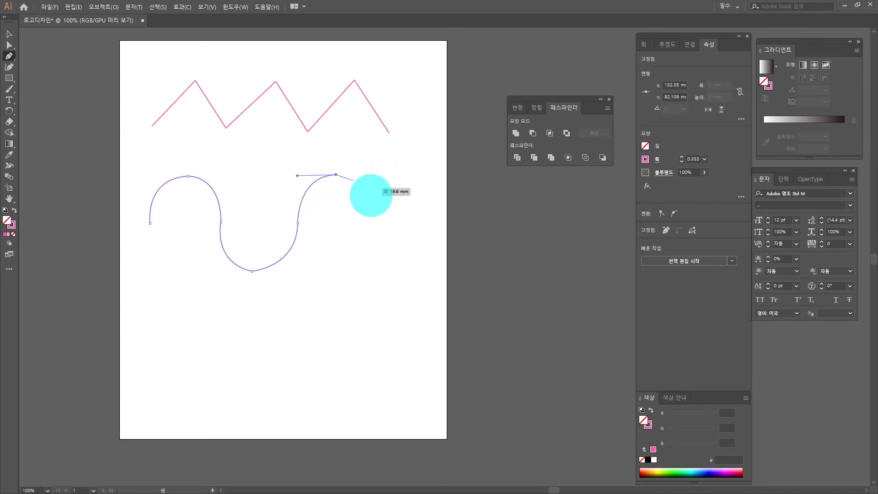
{"action": "left_click_drag", "start_coordinate": [383, 221], "coordinate": [391, 274]}
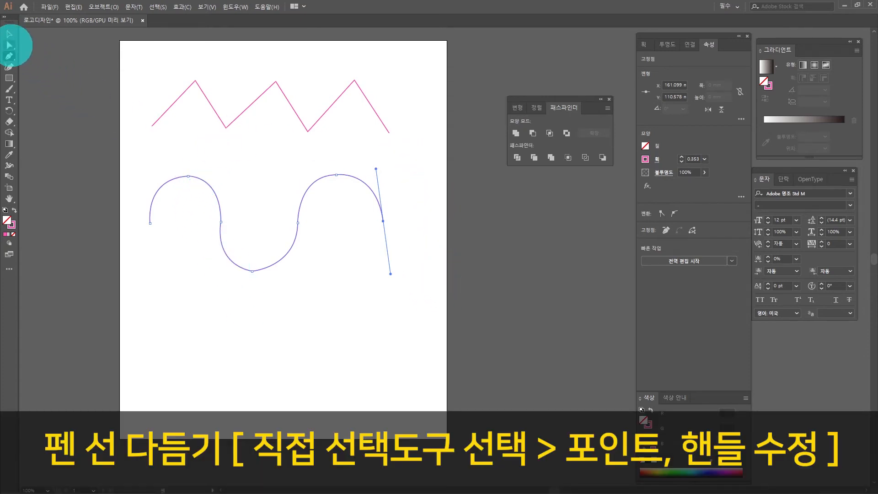
- Smooth the wavy curve by adjusting its anchor points and handles with the Direct Selection tool, and deselect it
{"action": "left_click", "coordinate": [10, 45]}
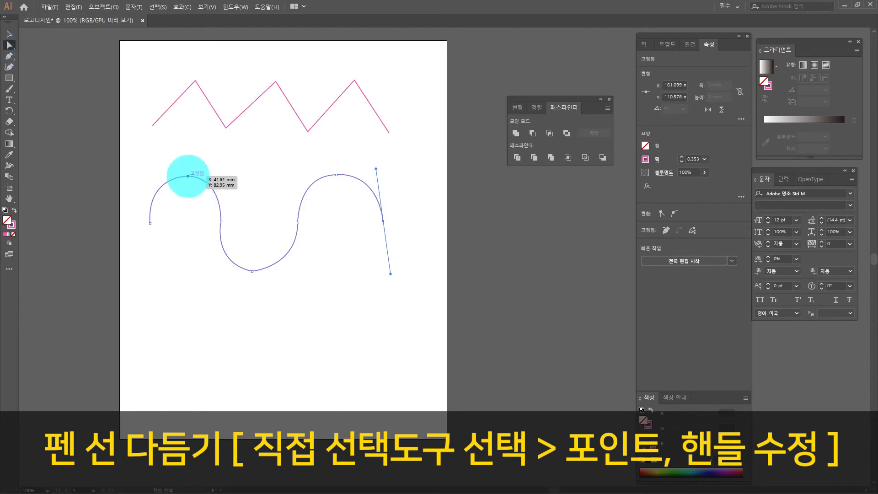
{"action": "left_click", "coordinate": [188, 175]}
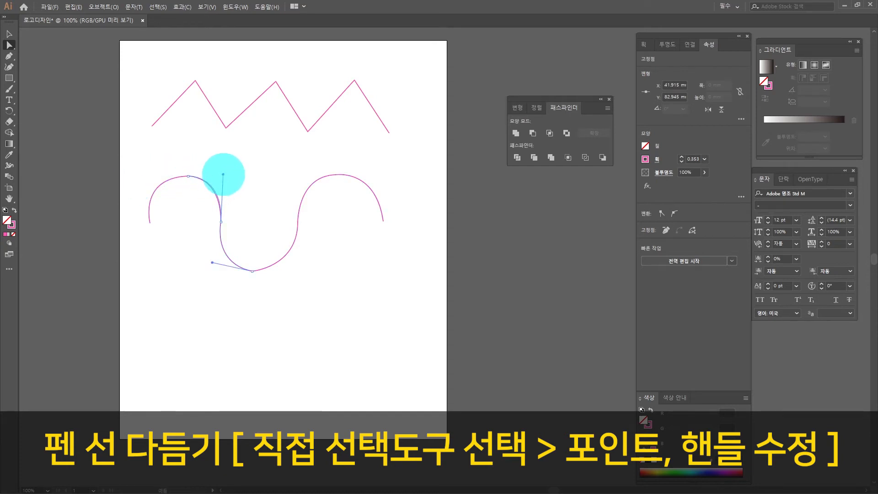
{"action": "left_click_drag", "start_coordinate": [223, 174], "coordinate": [223, 174]}
{"action": "left_click_drag", "start_coordinate": [252, 271], "coordinate": [257, 270]}
{"action": "left_click_drag", "start_coordinate": [298, 228], "coordinate": [297, 220]}
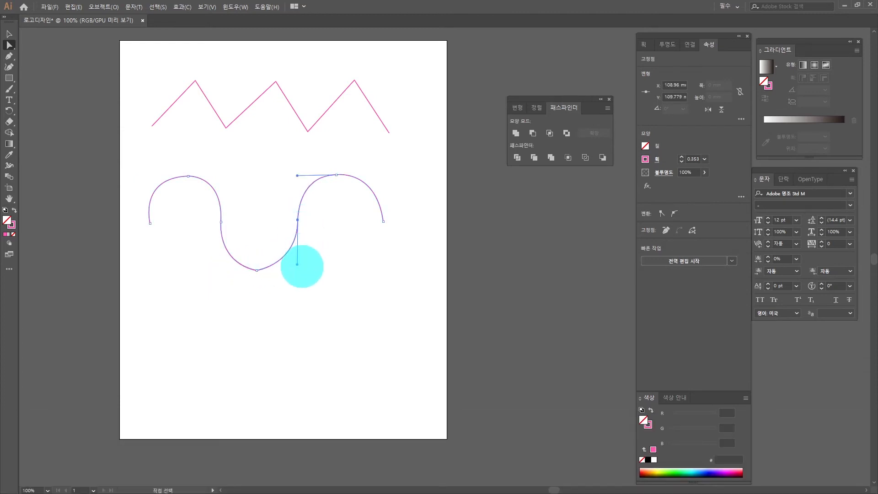
{"action": "left_click_drag", "start_coordinate": [336, 174], "coordinate": [340, 174]}
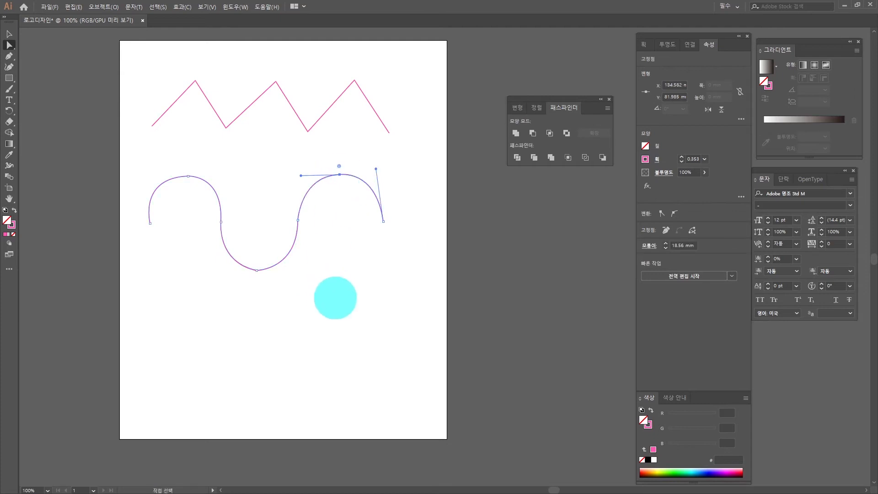
{"action": "left_click", "coordinate": [9, 34]}
{"action": "left_click", "coordinate": [74, 90]}
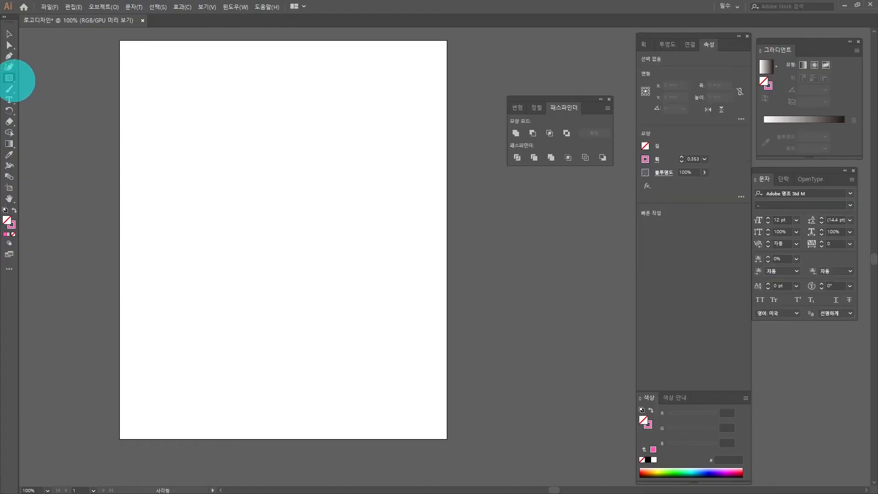
- Draw an unfilled, pink-outlined circle about 90 mm wide and position it in the artboard's upper middle
{"action": "left_click", "coordinate": [9, 78]}
{"action": "left_click", "coordinate": [43, 89]}
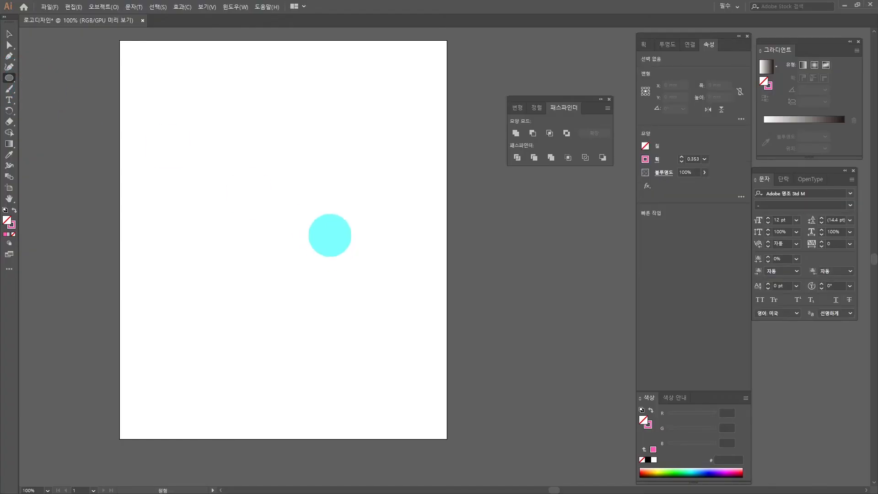
{"action": "left_click_drag", "start_coordinate": [226, 129], "coordinate": [375, 277]}
{"action": "left_click", "coordinate": [9, 34]}
{"action": "left_click_drag", "start_coordinate": [299, 203], "coordinate": [281, 179]}
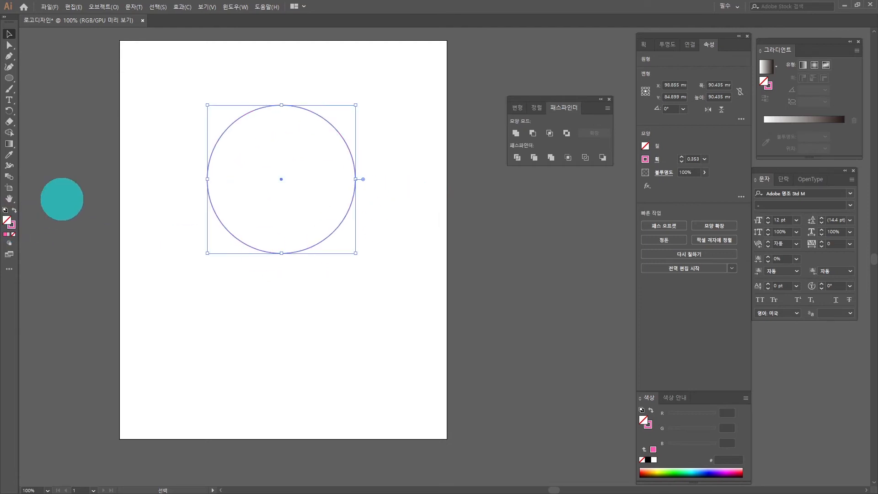
- Place the Gradient panel beside the circle, close it and reopen it
{"action": "left_click_drag", "start_coordinate": [798, 37], "coordinate": [446, 75]}
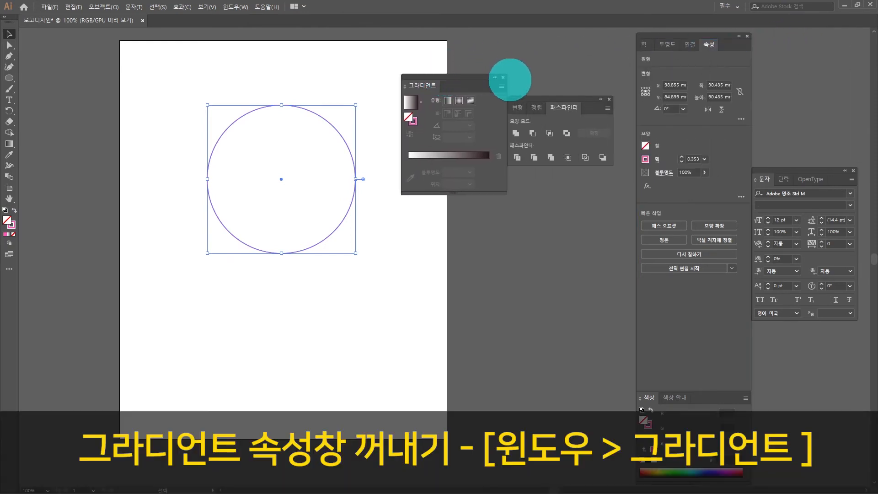
{"action": "left_click", "coordinate": [503, 77]}
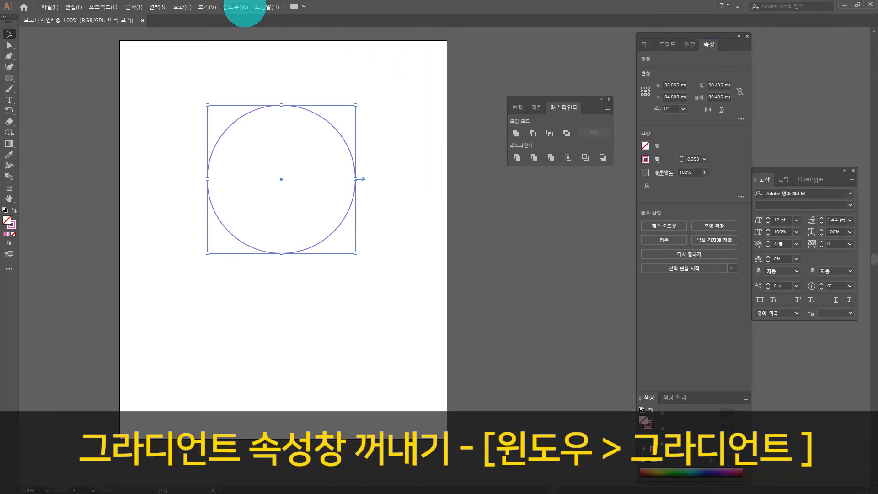
{"action": "left_click", "coordinate": [236, 6]}
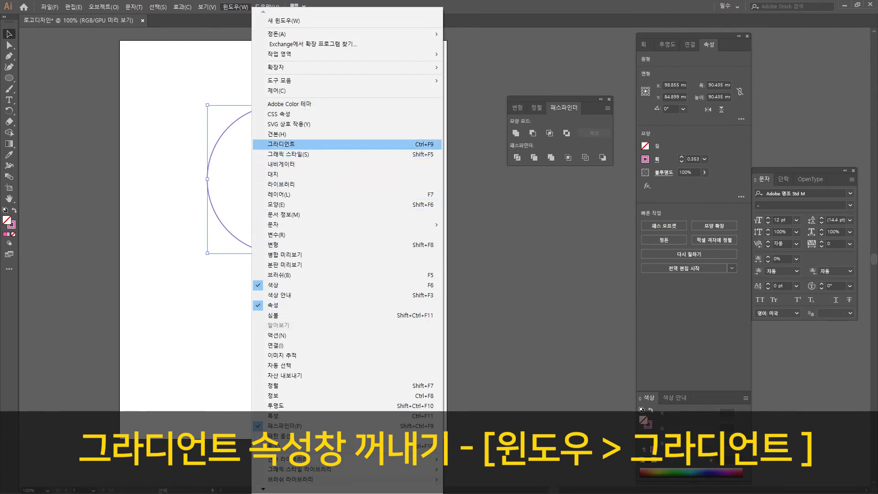
{"action": "left_click", "coordinate": [281, 144]}
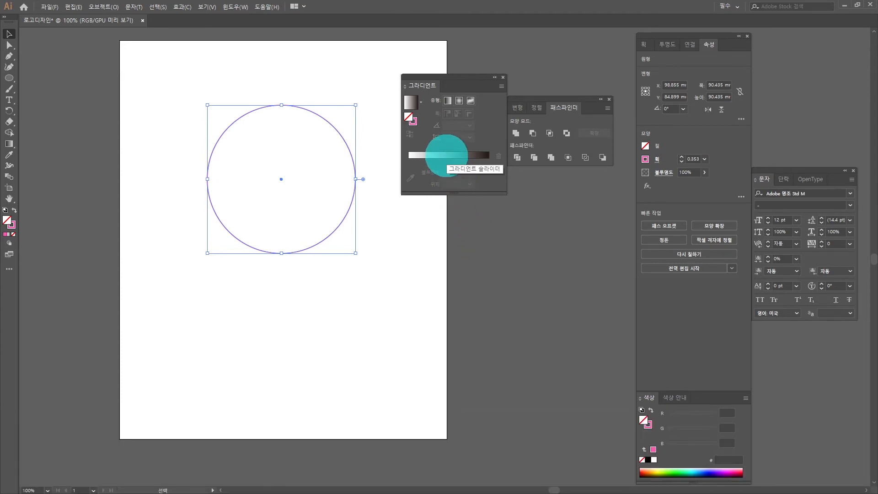
- Apply a linear gradient fill to the circle and switch its white start stop to the CMYK color model
{"action": "left_click", "coordinate": [446, 155]}
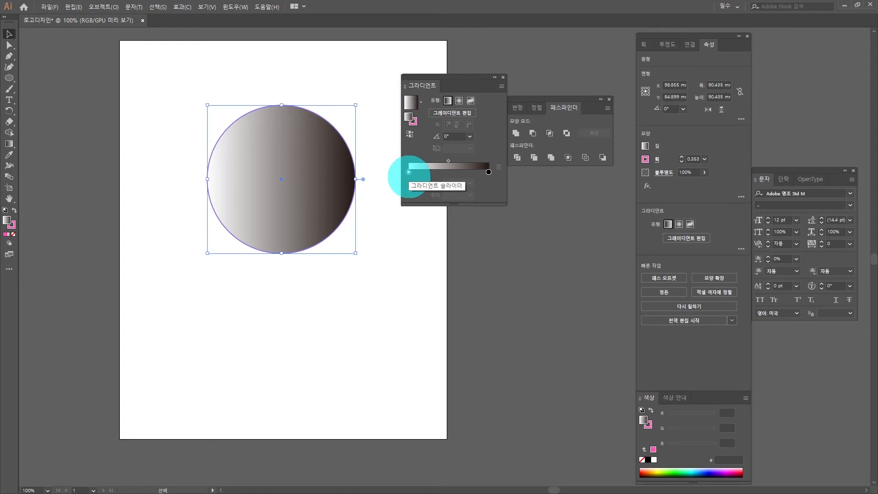
{"action": "double_click", "coordinate": [409, 172]}
{"action": "left_click", "coordinate": [409, 173]}
{"action": "double_click", "coordinate": [409, 173]}
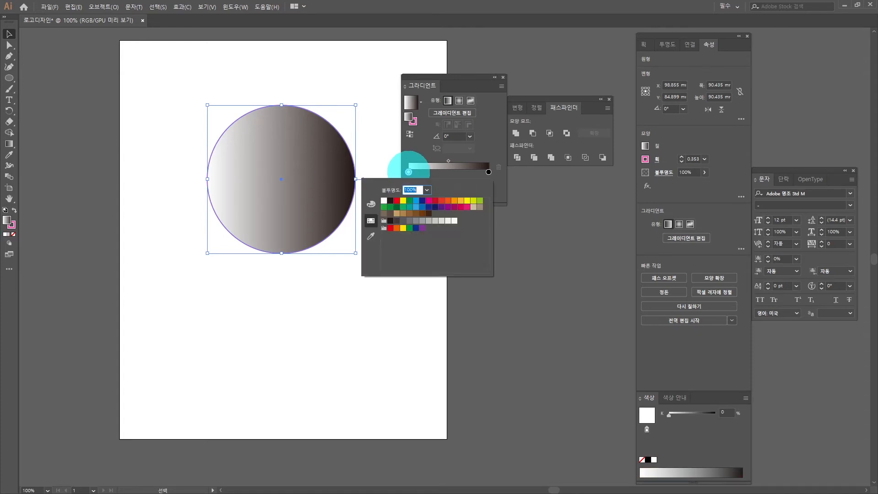
{"action": "left_click", "coordinate": [371, 204]}
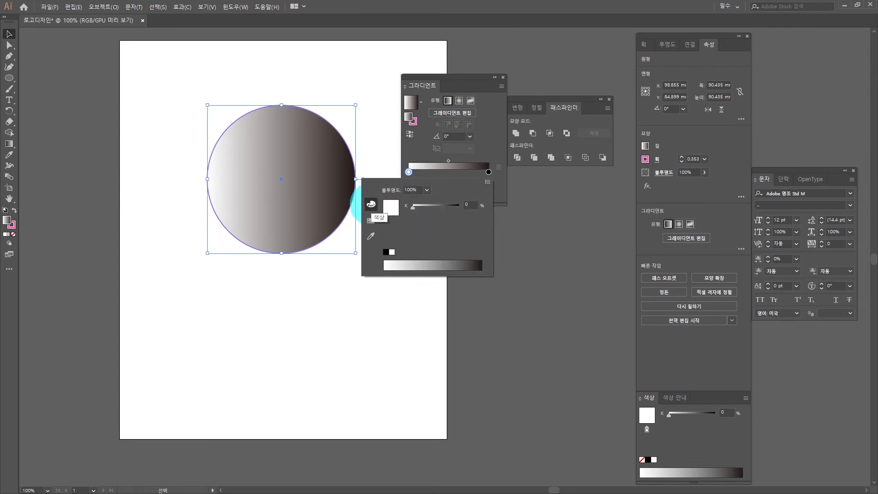
{"action": "left_click", "coordinate": [488, 173]}
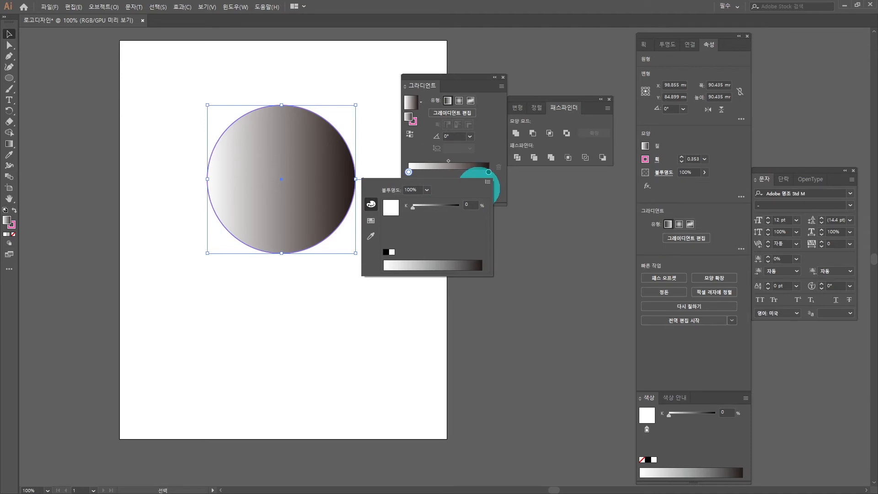
{"action": "left_click", "coordinate": [487, 182]}
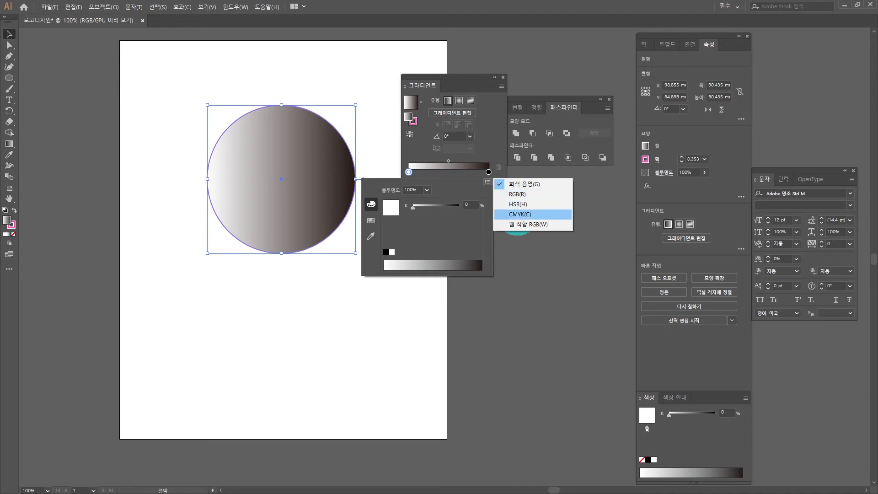
{"action": "left_click", "coordinate": [517, 214]}
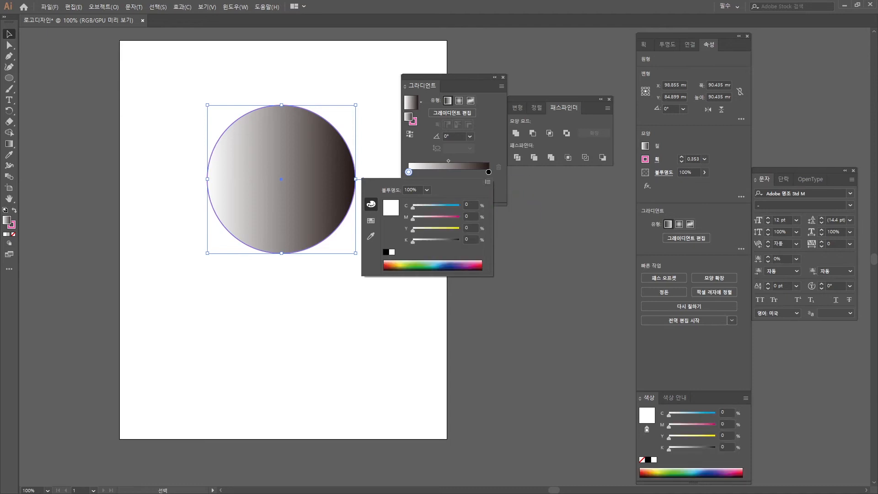
- Color the gradient's start stop green with C 76.86, M 10.59, Y 66.67 and K 0
{"action": "left_click", "coordinate": [427, 265]}
{"action": "left_click", "coordinate": [433, 266]}
{"action": "left_click", "coordinate": [437, 266]}
{"action": "left_click", "coordinate": [431, 265]}
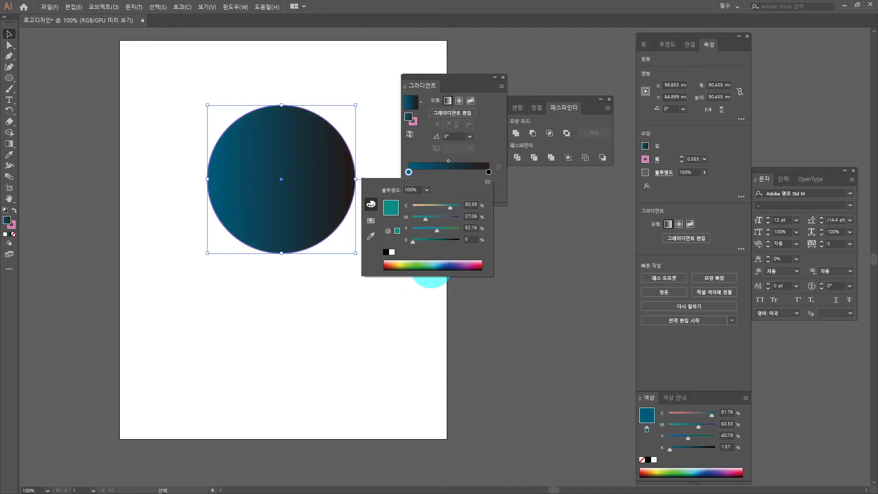
{"action": "left_click", "coordinate": [429, 264]}
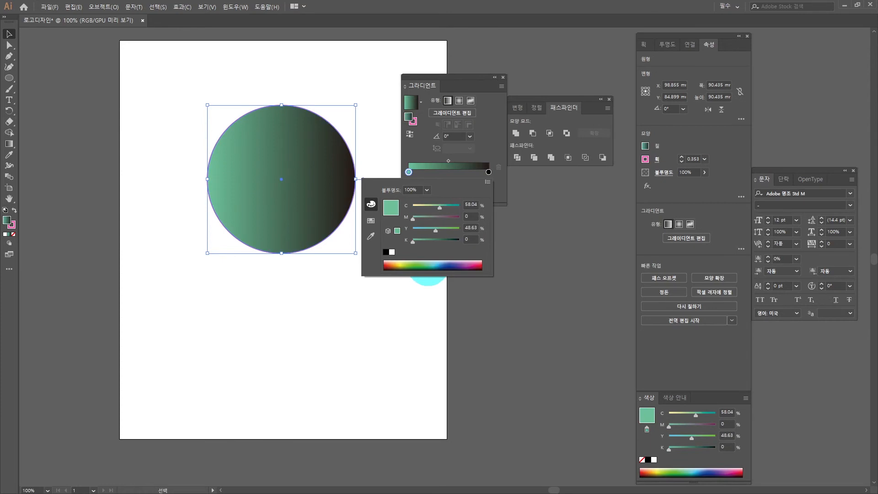
{"action": "left_click", "coordinate": [429, 266]}
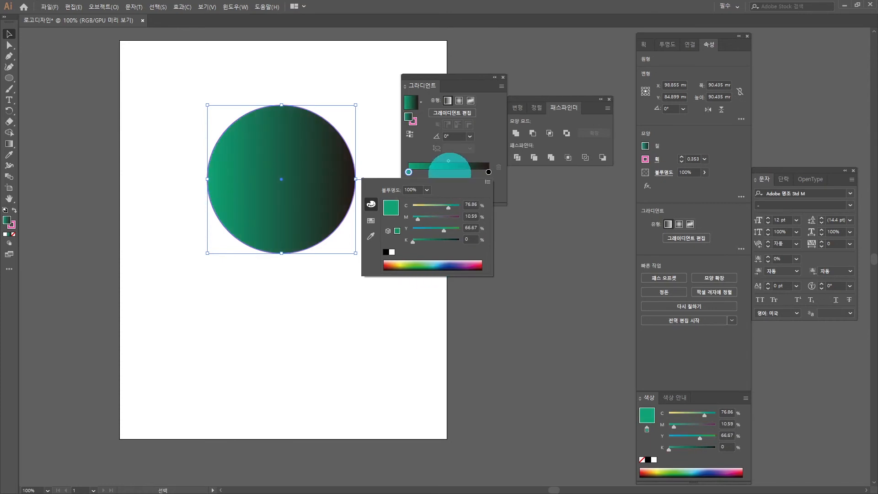
{"action": "left_click", "coordinate": [450, 173]}
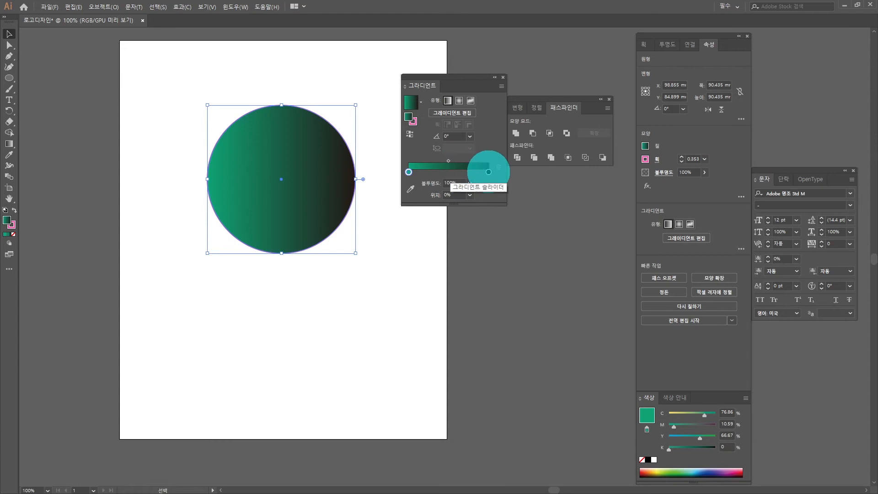
- Switch the gradient's black end stop to CMYK and color it light blue with C 59.61, M 9.41, Y 0 and K 0
{"action": "left_click", "coordinate": [489, 172]}
{"action": "double_click", "coordinate": [489, 172]}
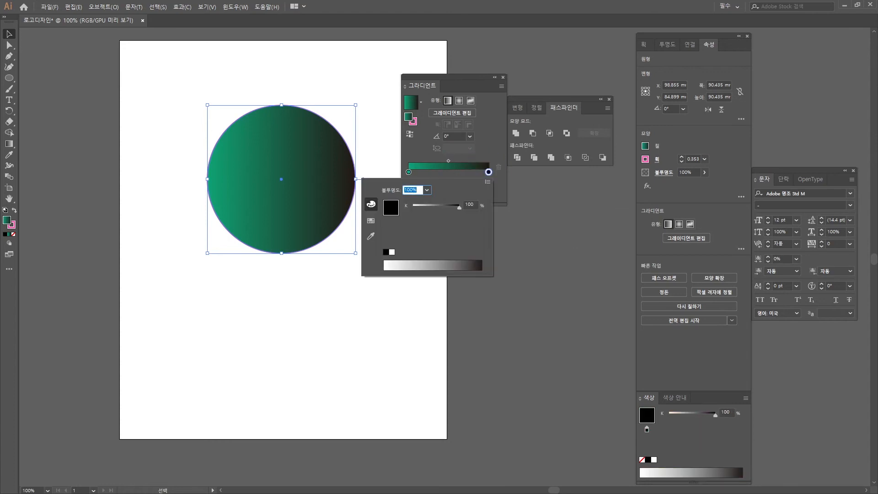
{"action": "left_click", "coordinate": [488, 172]}
{"action": "left_click", "coordinate": [488, 182]}
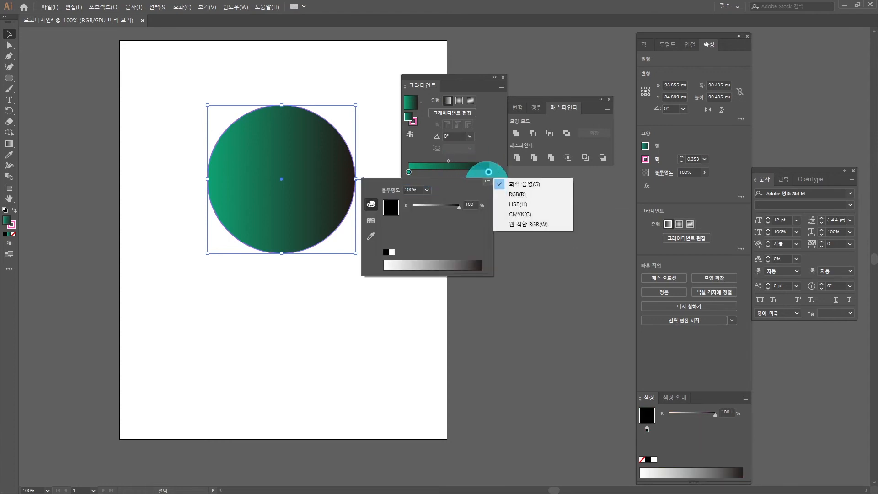
{"action": "left_click", "coordinate": [515, 214]}
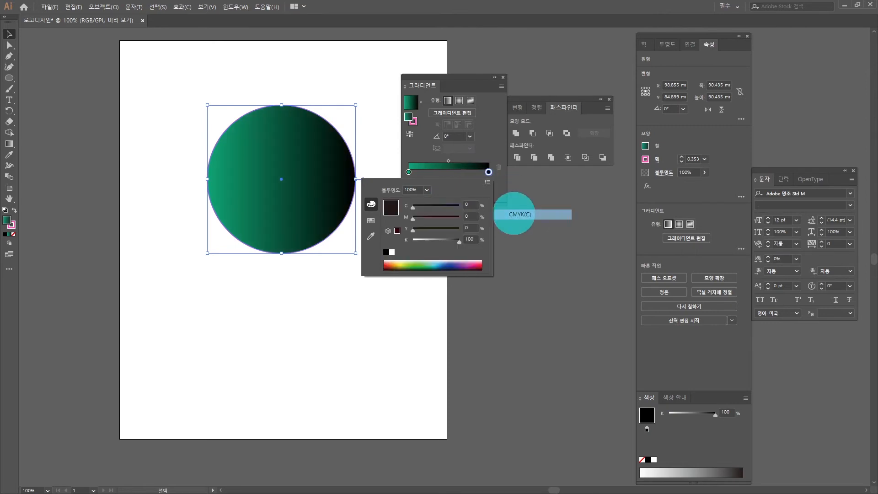
{"action": "left_click", "coordinate": [417, 269]}
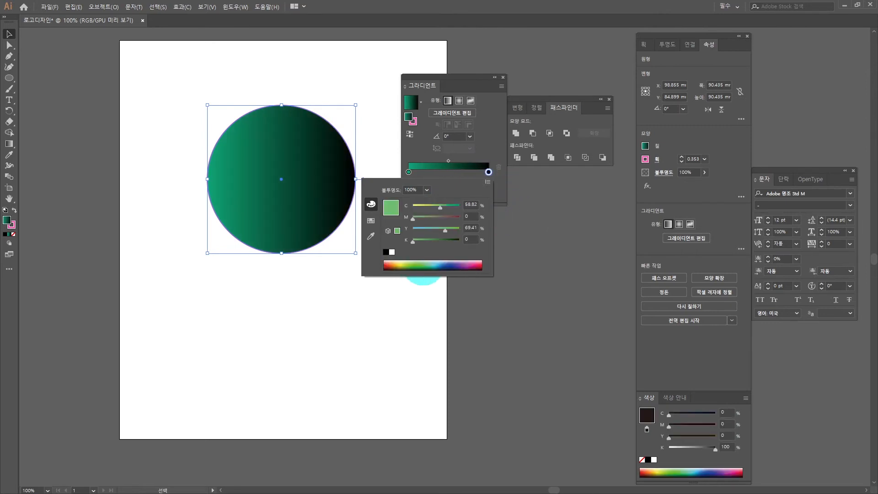
{"action": "left_click", "coordinate": [439, 268]}
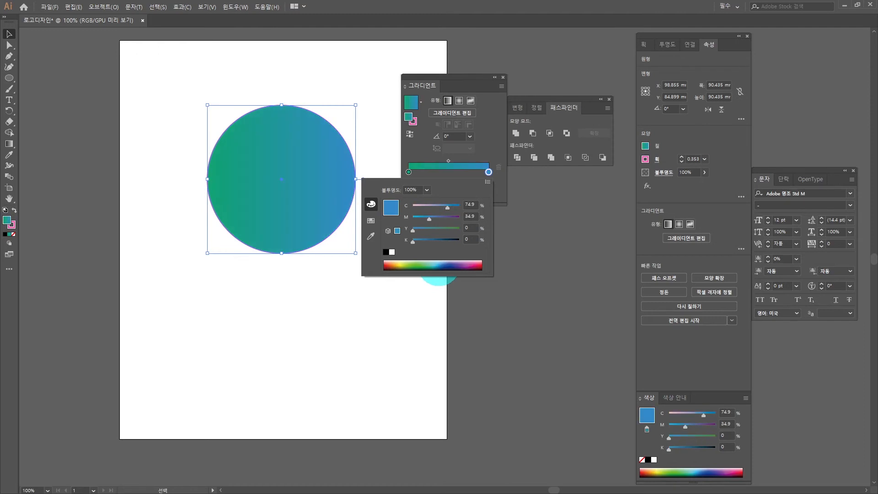
{"action": "left_click_drag", "start_coordinate": [439, 268], "coordinate": [437, 268]}
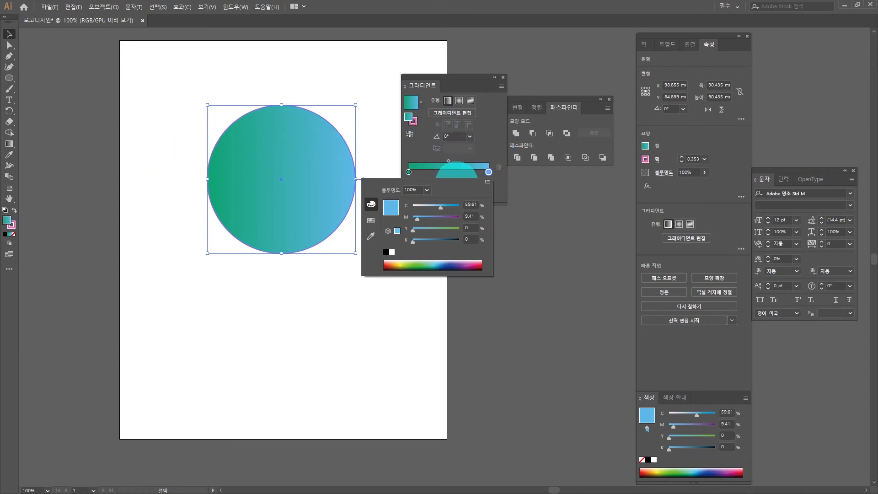
{"action": "left_click", "coordinate": [458, 174]}
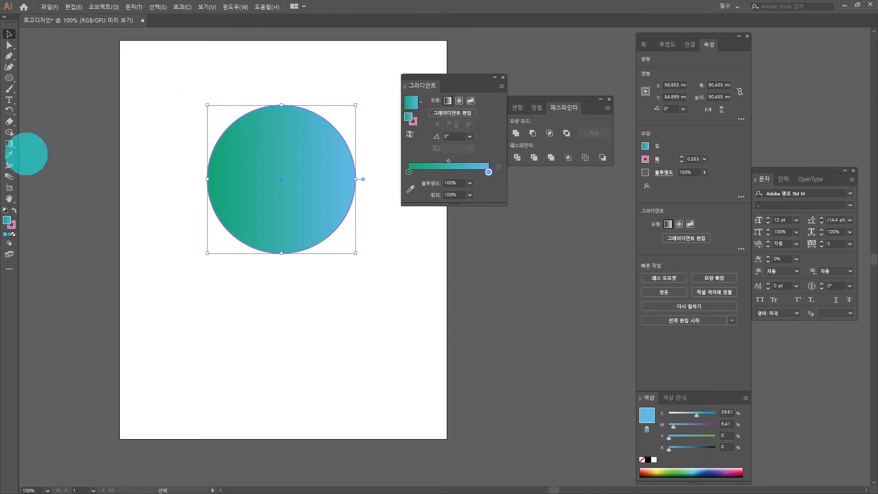
- Redirect the circle's linear gradient diagonally with the Gradient tool, ending at 129° from the lower right toward the upper left
{"action": "left_click", "coordinate": [9, 143]}
{"action": "mouse_move", "coordinate": [228, 115]}
{"action": "left_mouse_down"}
{"action": "mouse_move", "coordinate": [345, 268]}
{"action": "mouse_move", "coordinate": [235, 108]}
{"action": "left_mouse_up"}
{"action": "left_click_drag", "start_coordinate": [378, 241], "coordinate": [291, 148]}
{"action": "left_click_drag", "start_coordinate": [333, 283], "coordinate": [265, 173]}
{"action": "left_click_drag", "start_coordinate": [202, 87], "coordinate": [308, 221]}
{"action": "left_click_drag", "start_coordinate": [368, 257], "coordinate": [263, 128]}
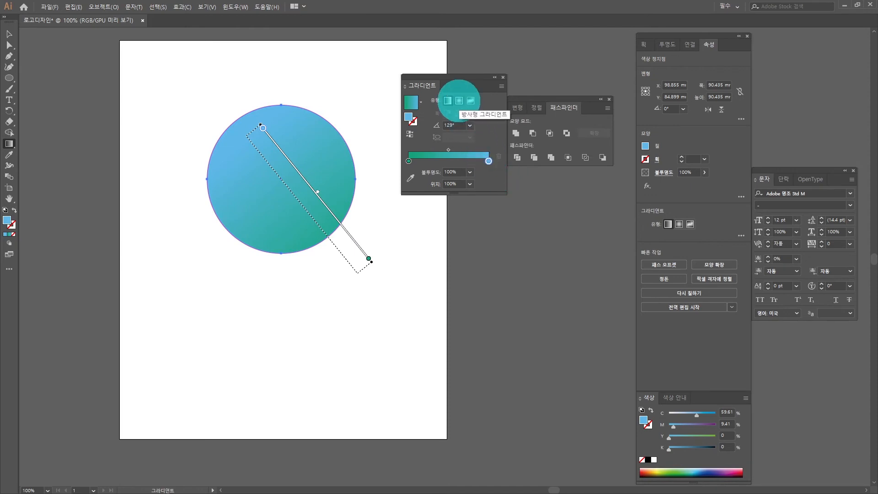
- Change the circle's gradient to radial and redraw it at -48.8° with the green center in the circle's upper left
{"action": "left_click", "coordinate": [459, 100]}
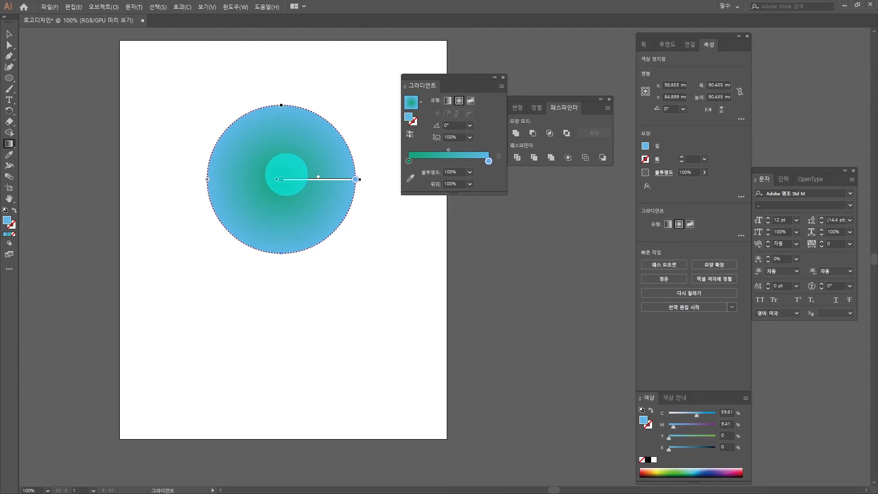
{"action": "left_click_drag", "start_coordinate": [288, 168], "coordinate": [374, 106]}
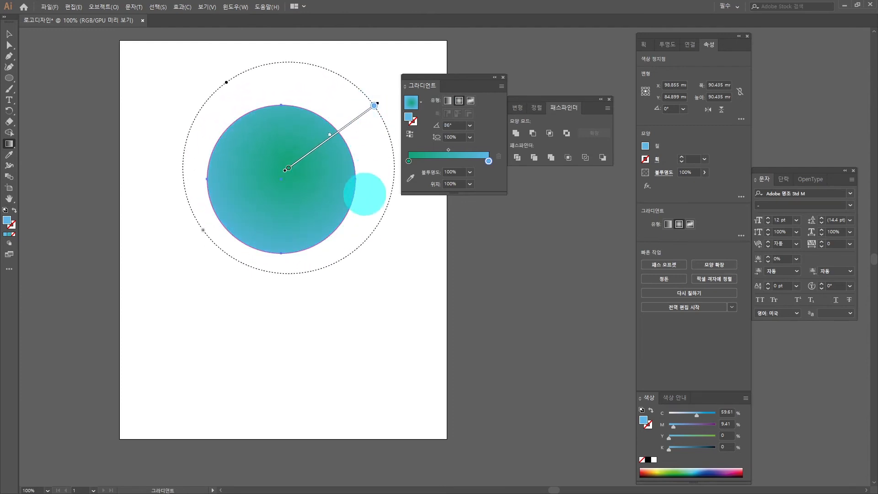
{"action": "left_click_drag", "start_coordinate": [344, 242], "coordinate": [257, 148]}
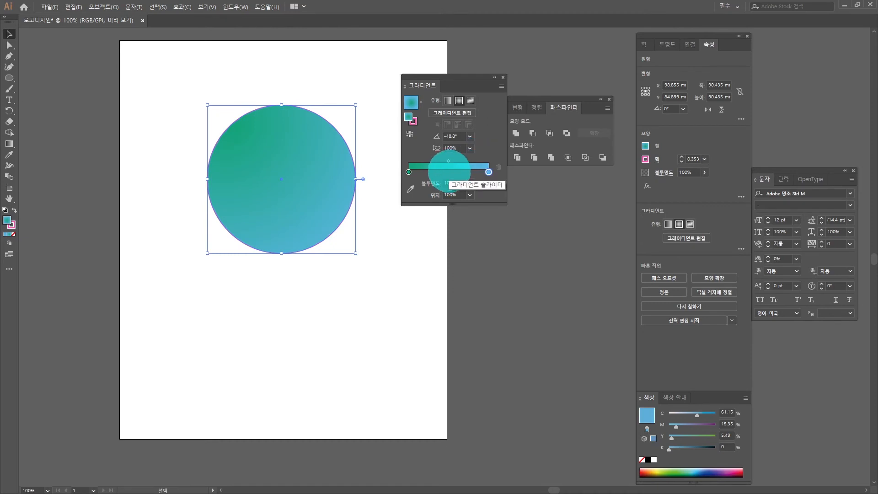
- Add a middle gradient stop at 51.12% and color it purple with C 42.35, M 71.37, Y 0 and K 0
{"action": "left_click", "coordinate": [450, 172]}
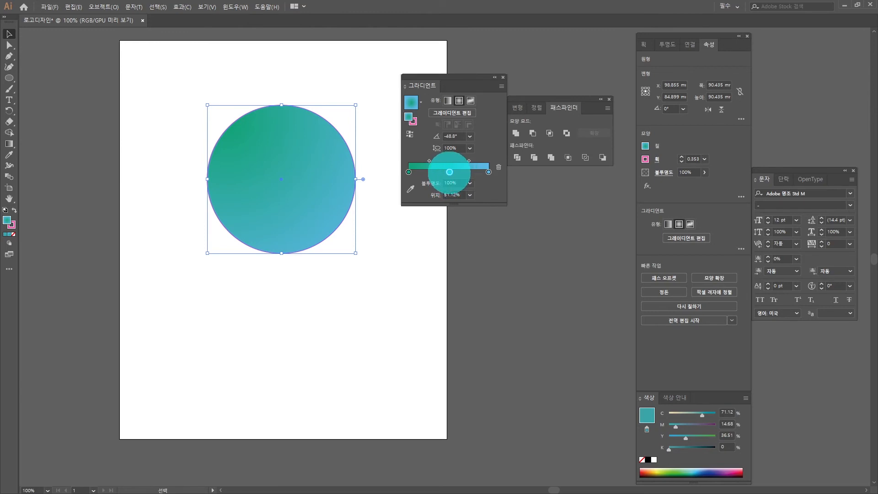
{"action": "double_click", "coordinate": [450, 172]}
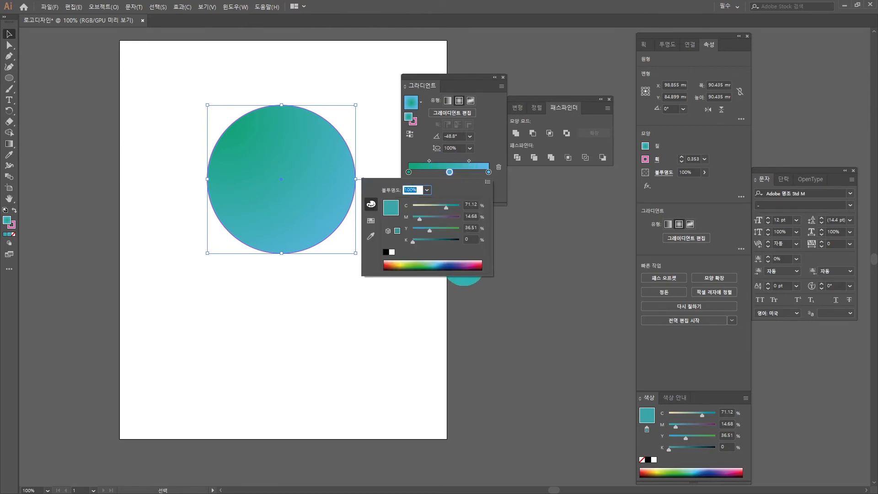
{"action": "left_click", "coordinate": [466, 266]}
{"action": "left_click", "coordinate": [470, 266]}
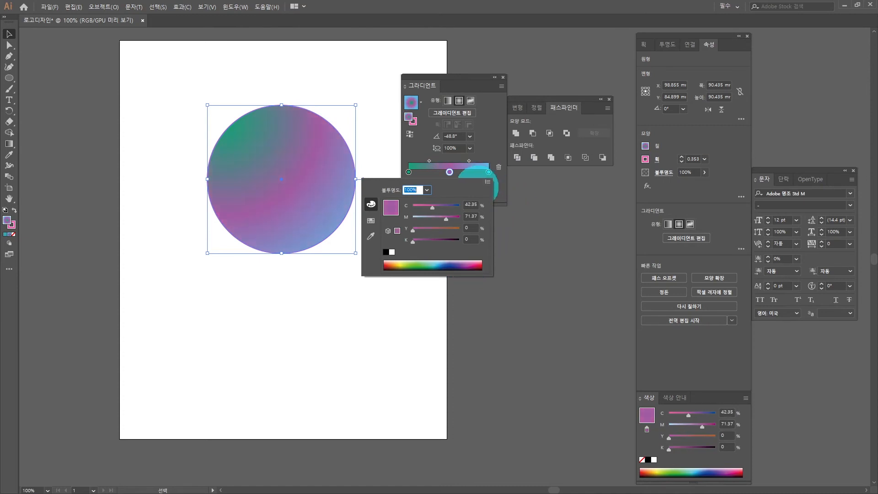
{"action": "key", "text": "Return"}
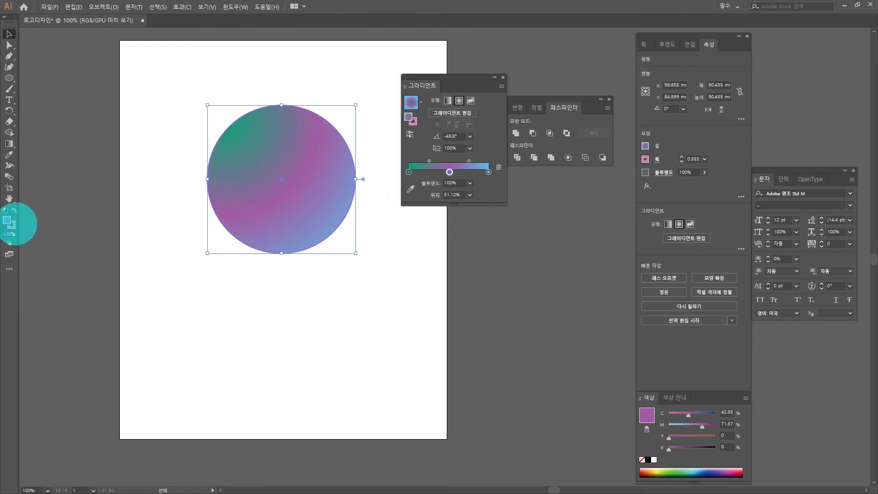
- Remove the circle's pink stroke and deselect the circle
{"action": "left_click", "coordinate": [12, 225]}
{"action": "left_click", "coordinate": [13, 234]}
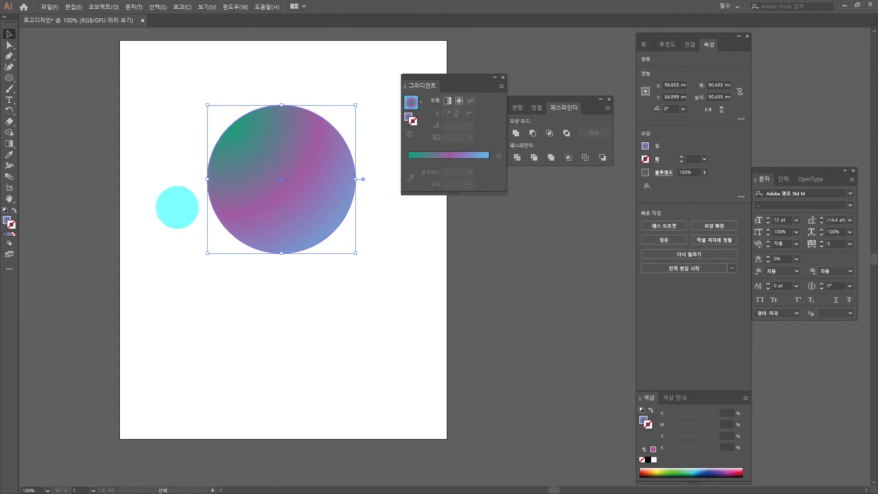
{"action": "left_click", "coordinate": [96, 75]}
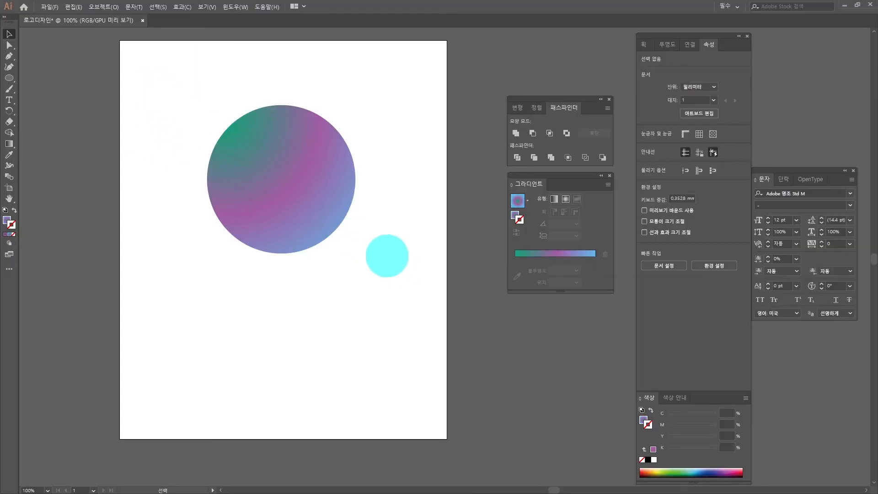
- Open the Drop Shadow effect for the gradient circle and turn on its preview
{"action": "left_click", "coordinate": [339, 219]}
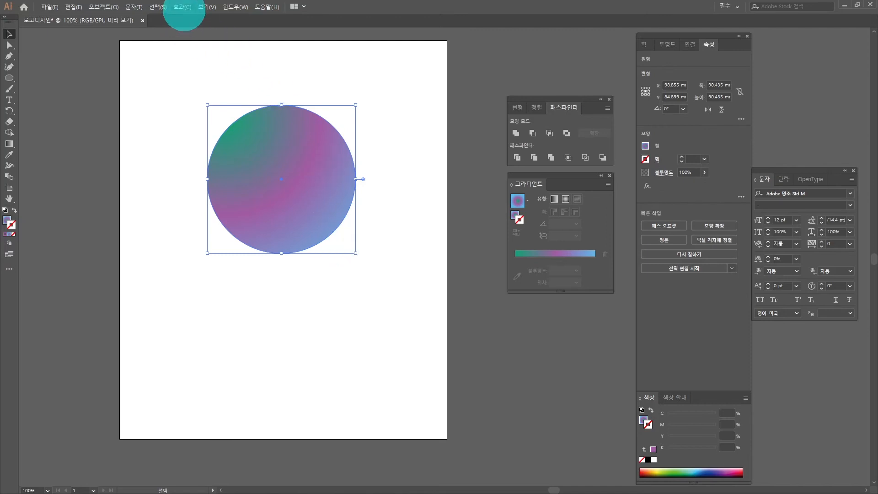
{"action": "left_click", "coordinate": [182, 7]}
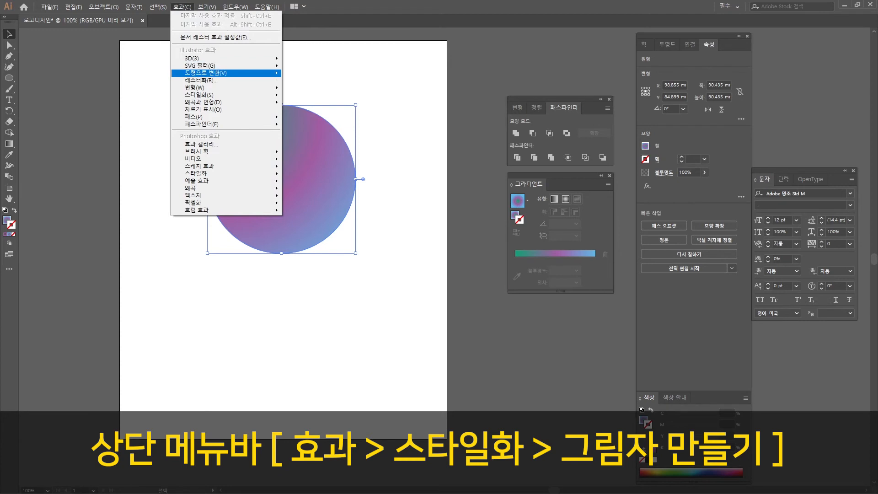
{"action": "mouse_move", "coordinate": [206, 73]}
{"action": "mouse_move", "coordinate": [206, 95]}
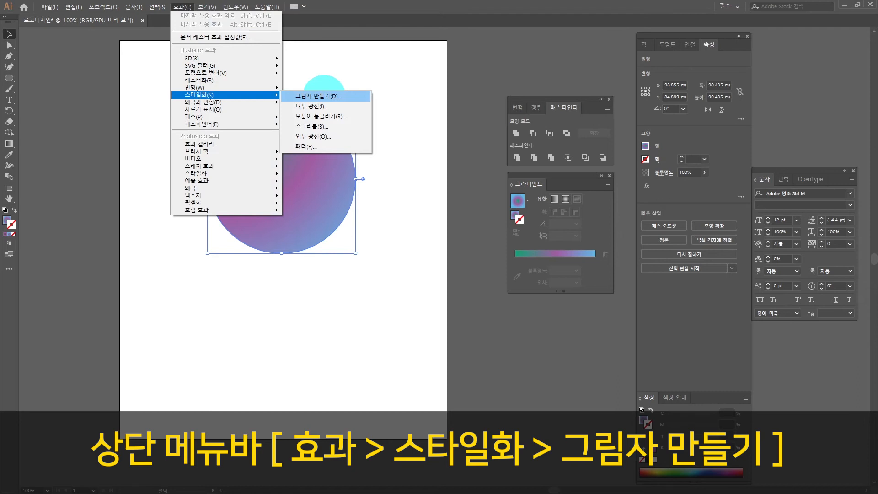
{"action": "left_click", "coordinate": [324, 96]}
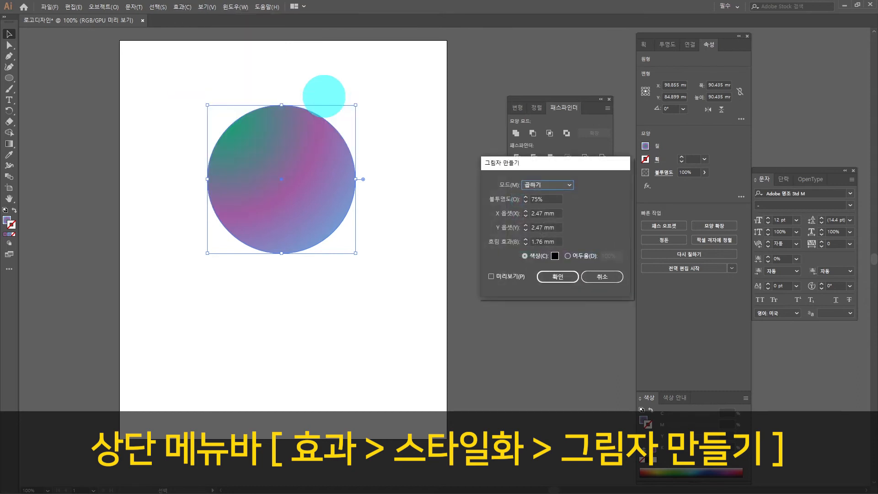
{"action": "left_click_drag", "start_coordinate": [555, 156], "coordinate": [478, 113]}
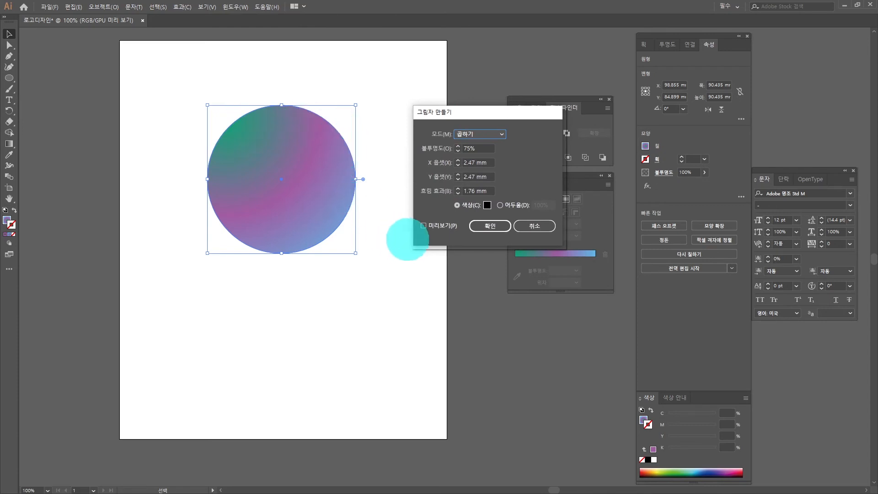
{"action": "left_click", "coordinate": [423, 225]}
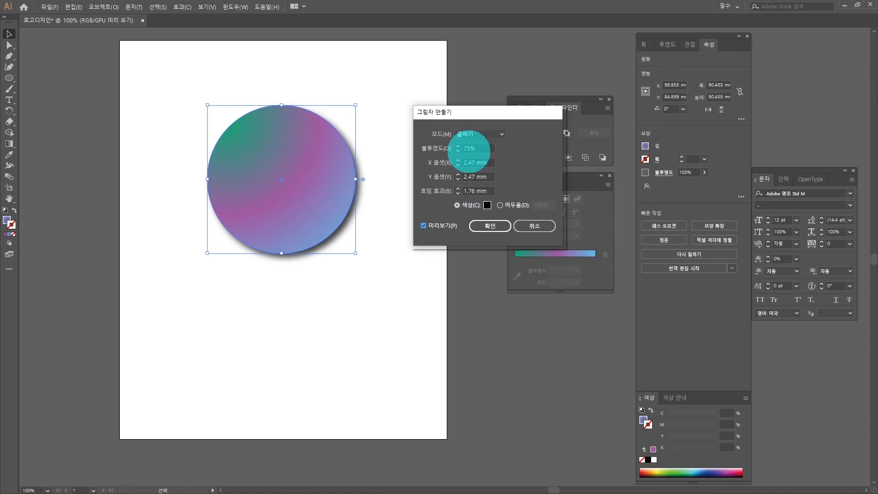
- Set the circle's drop shadow to 50% opacity with X and Y offsets of 5 mm
{"action": "double_click", "coordinate": [468, 149]}
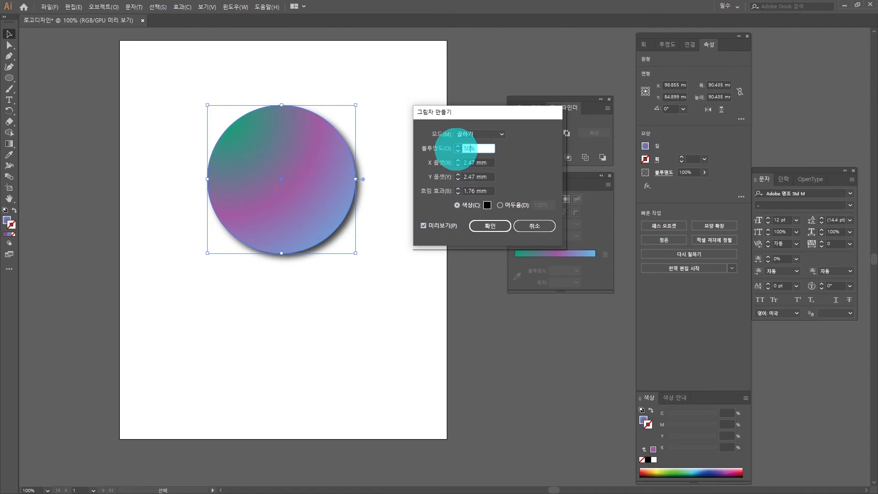
{"action": "left_click", "coordinate": [458, 160]}
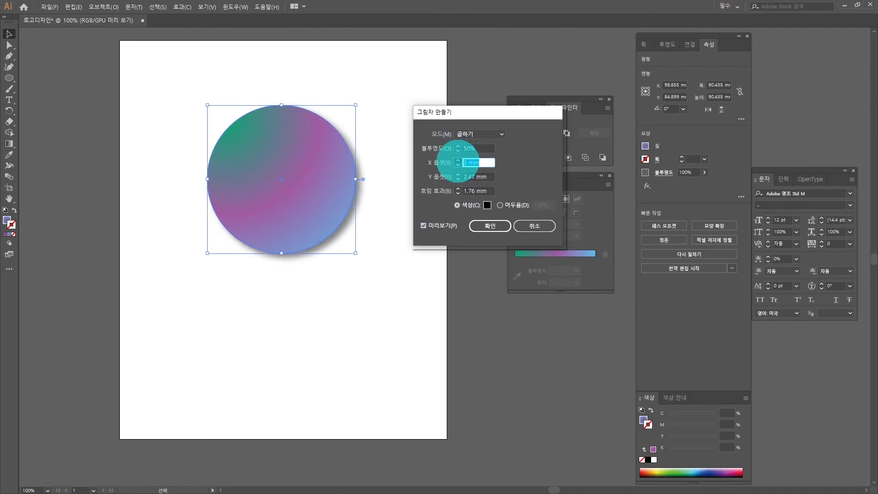
{"action": "left_click", "coordinate": [458, 161]}
{"action": "left_click", "coordinate": [458, 160]}
{"action": "left_click", "coordinate": [458, 174]}
{"action": "left_click", "coordinate": [458, 174]}
{"action": "left_click", "coordinate": [458, 174]}
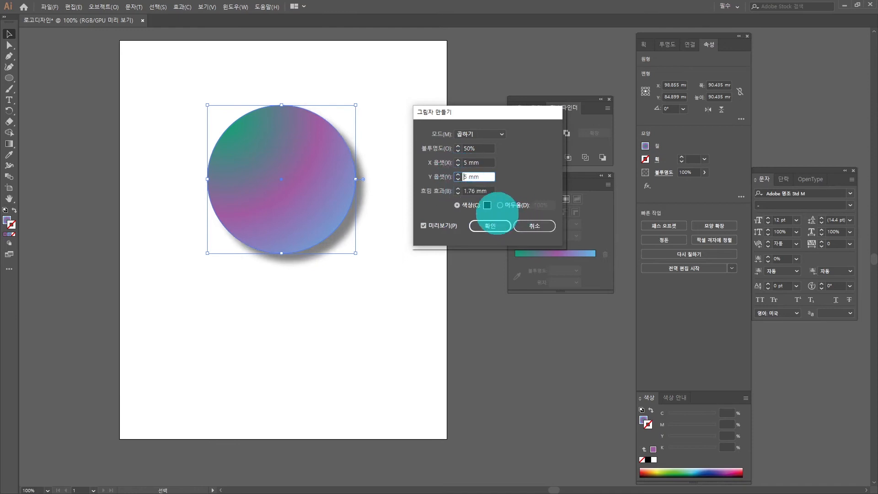
- Change the drop shadow's color to a neutral gray, apply the effect and deselect the circle
{"action": "left_click", "coordinate": [487, 205]}
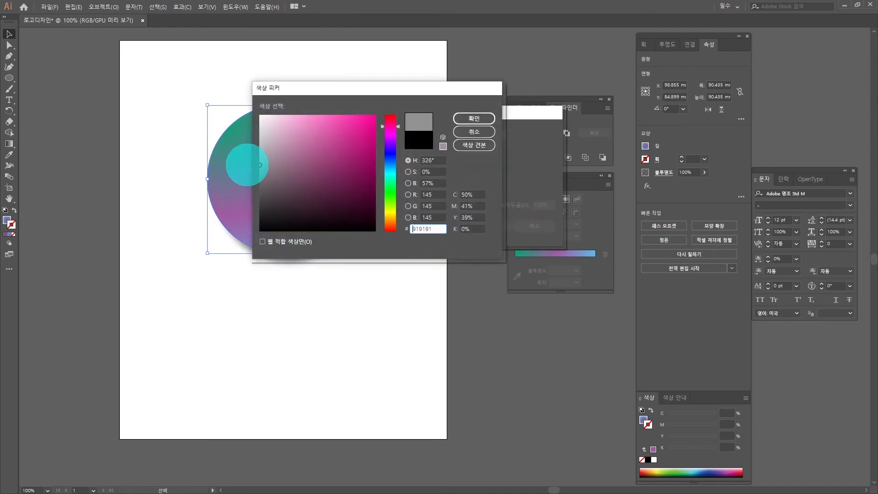
{"action": "left_click", "coordinate": [256, 192]}
{"action": "left_click", "coordinate": [483, 122]}
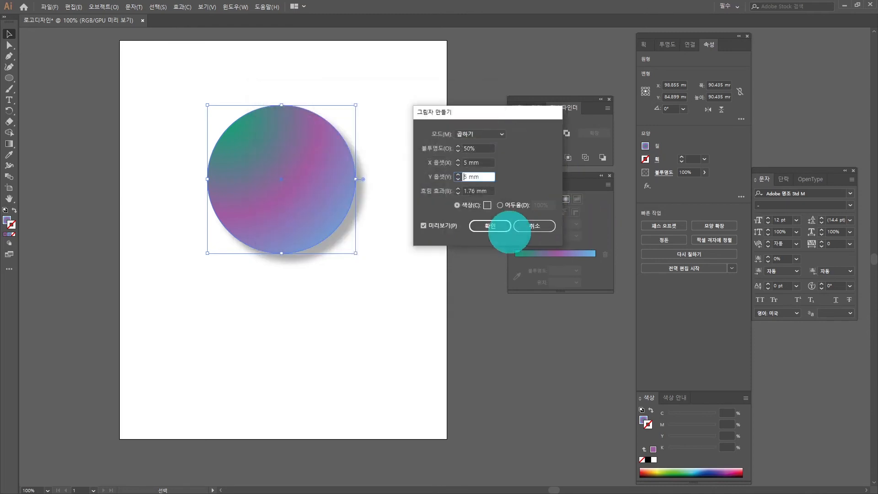
{"action": "left_click", "coordinate": [490, 225]}
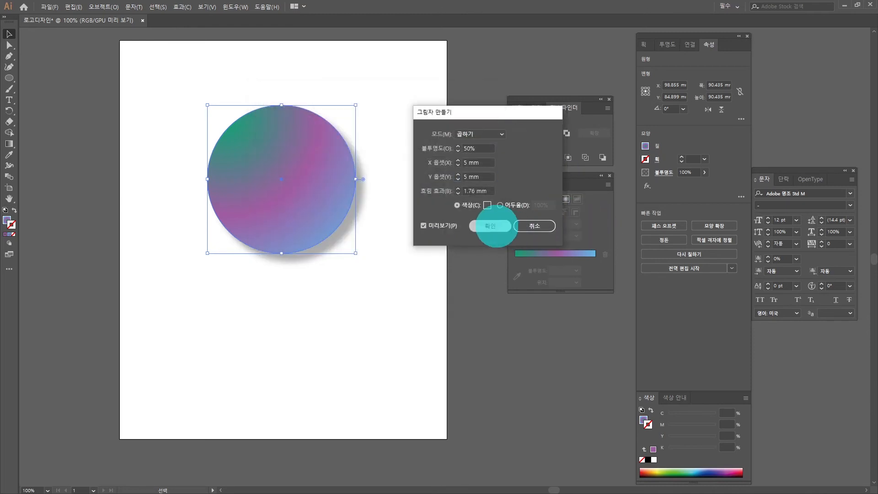
{"action": "left_click", "coordinate": [424, 234]}
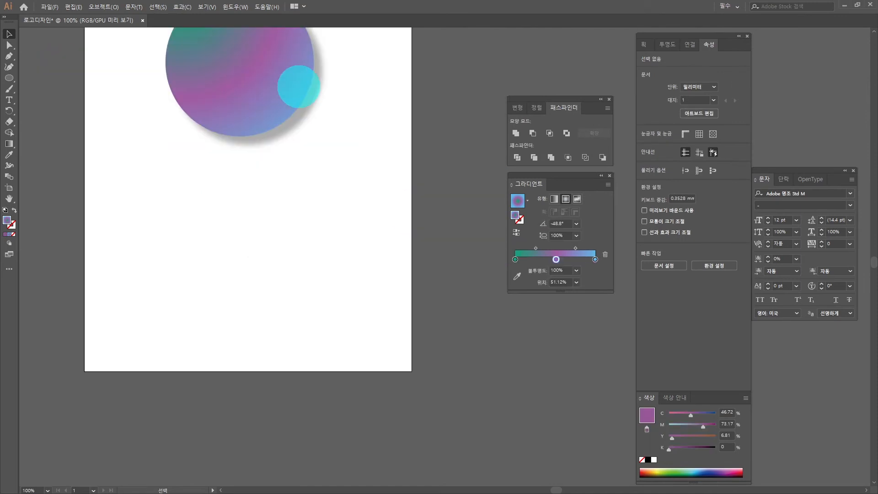
- Duplicate the gradient circle straight below the original and remove the drop shadow effect from the copy
{"action": "left_click", "coordinate": [286, 78]}
{"action": "left_click_drag", "start_coordinate": [288, 76], "coordinate": [288, 257]}
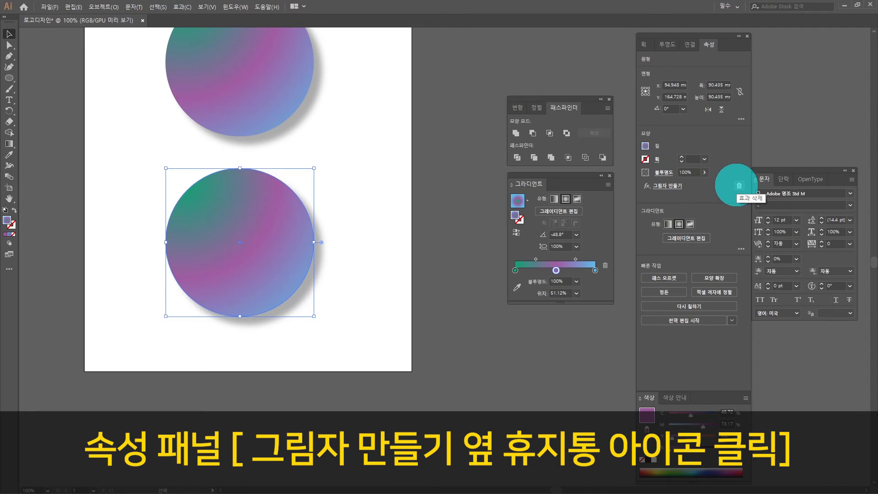
{"action": "left_click", "coordinate": [740, 185]}
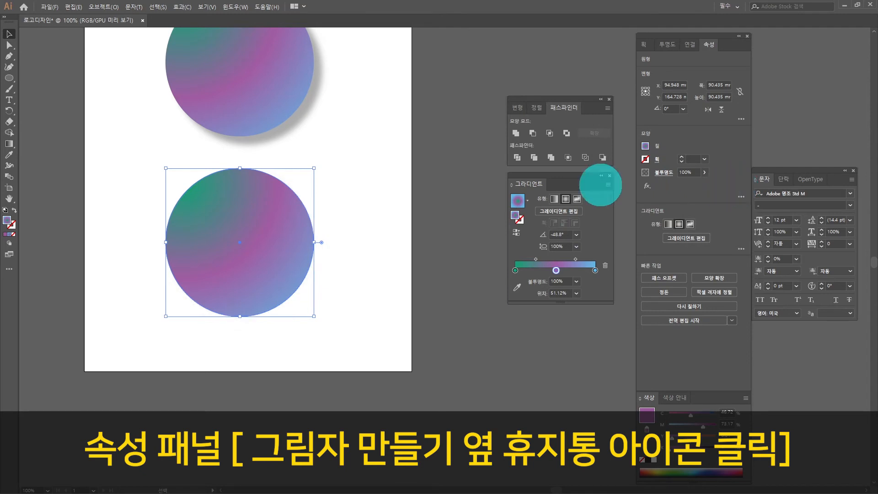
- Draw a flat ellipse about 57.5 × 10.9 mm beneath the lower circle and fill it with gray #7F7F7F
{"action": "left_click", "coordinate": [10, 78]}
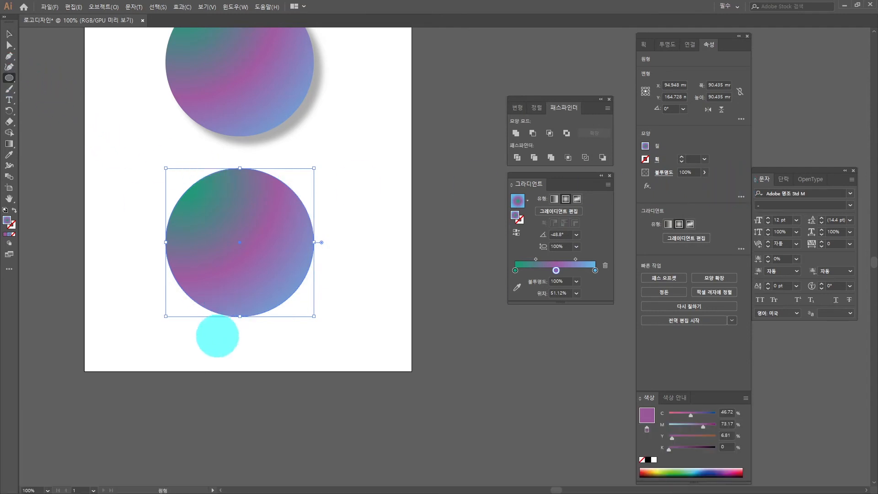
{"action": "left_click_drag", "start_coordinate": [196, 330], "coordinate": [292, 348]}
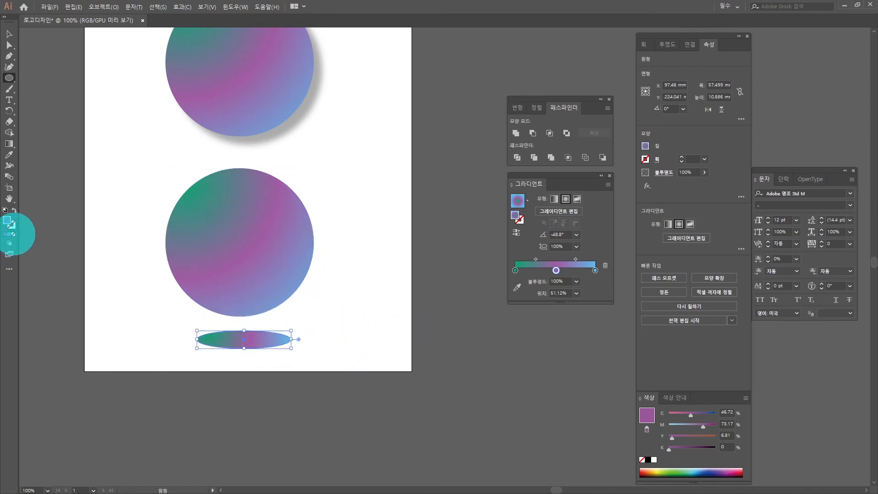
{"action": "left_click", "coordinate": [14, 234]}
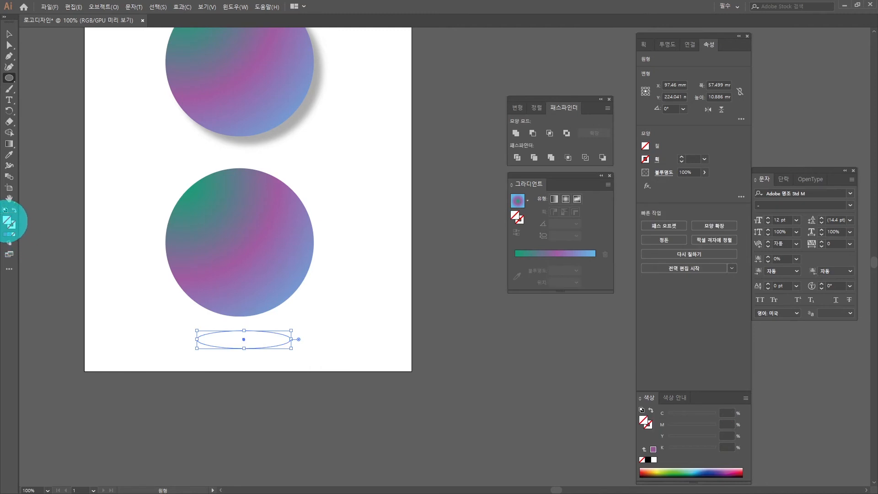
{"action": "double_click", "coordinate": [10, 222]}
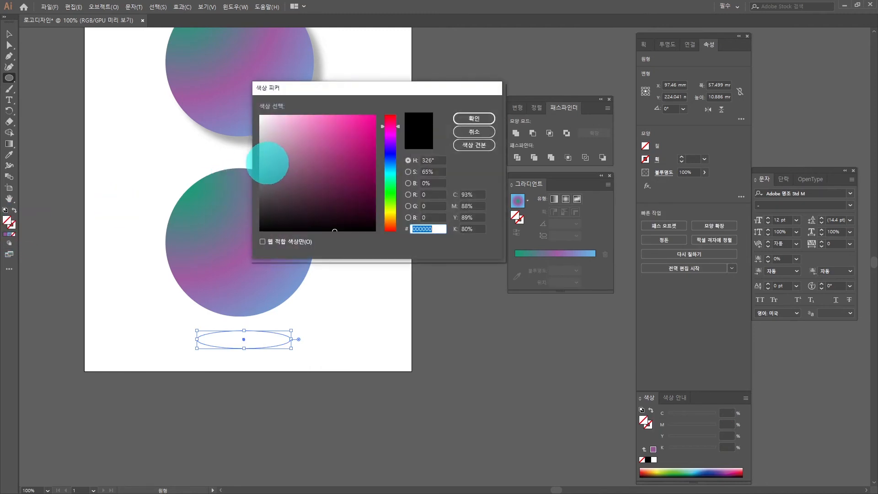
{"action": "left_click", "coordinate": [260, 167]}
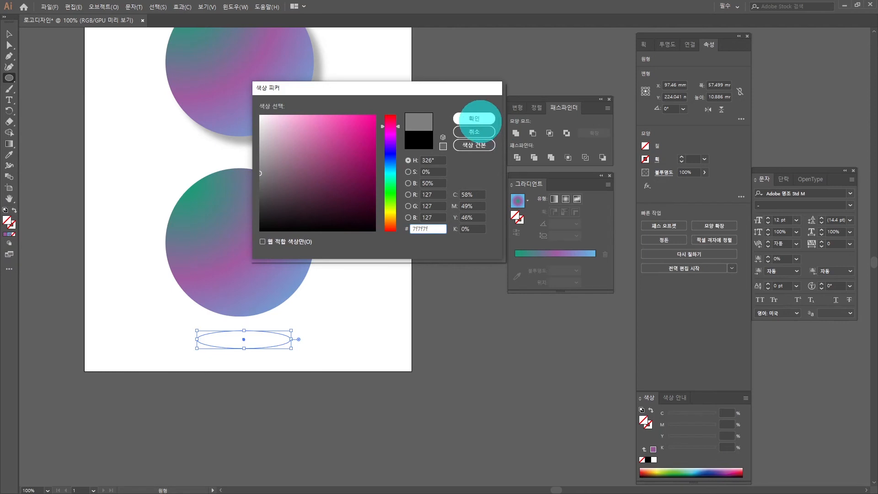
{"action": "left_click", "coordinate": [475, 119]}
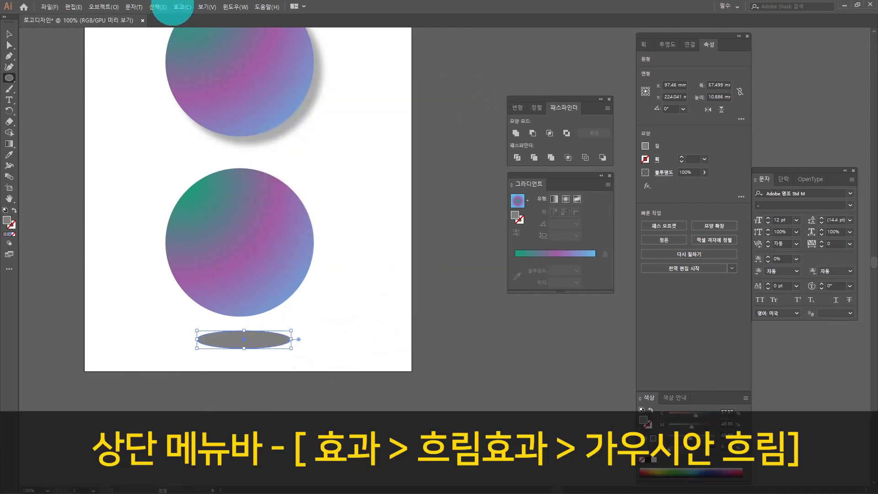
- Apply a Gaussian Blur with a radius of 50.1 pixels to the gray ellipse
{"action": "left_click", "coordinate": [176, 7]}
{"action": "mouse_move", "coordinate": [213, 209]}
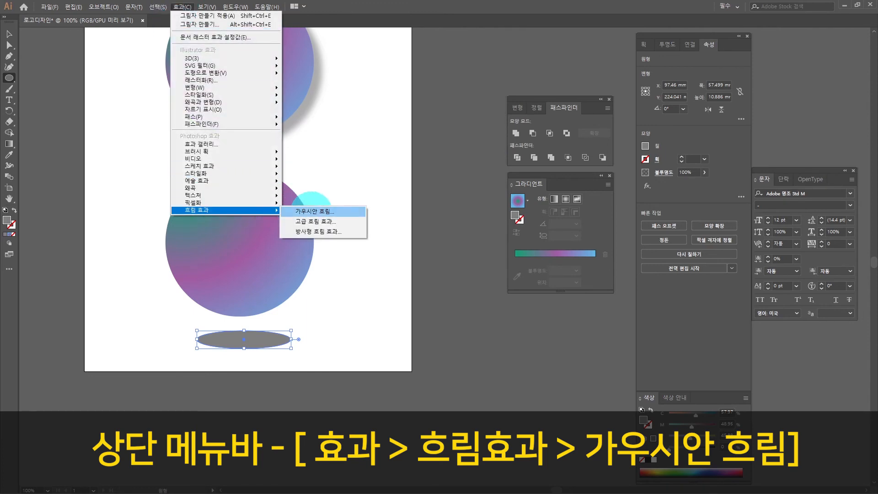
{"action": "left_click", "coordinate": [315, 211]}
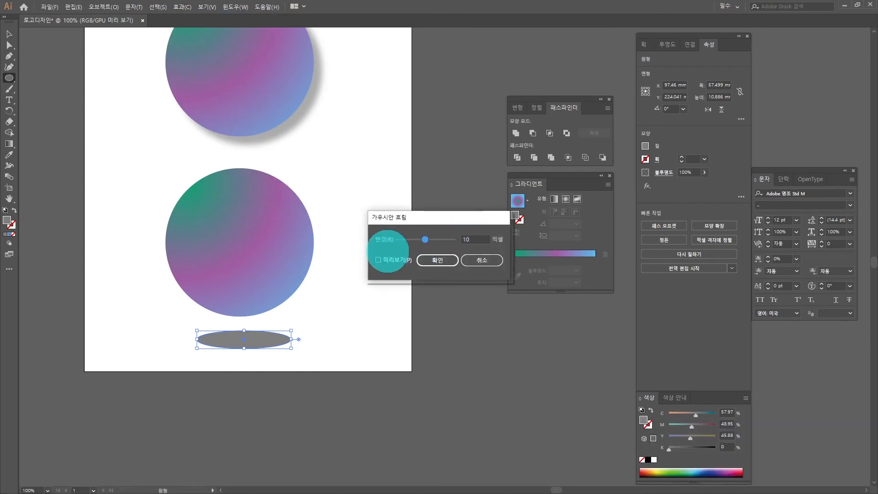
{"action": "left_click", "coordinate": [378, 260]}
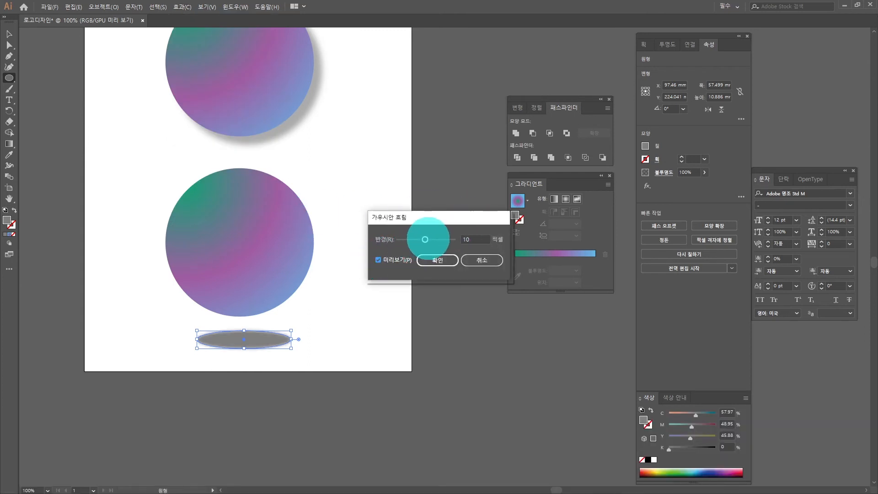
{"action": "left_click_drag", "start_coordinate": [425, 240], "coordinate": [438, 239]}
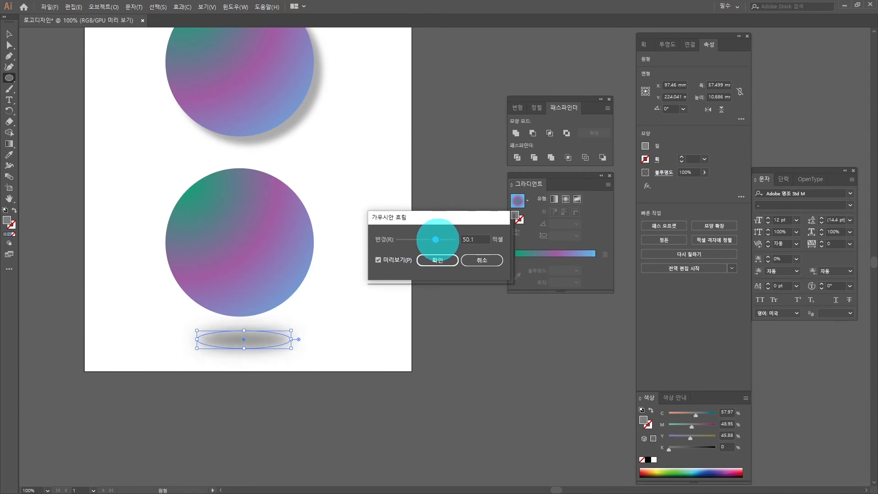
{"action": "left_click", "coordinate": [438, 260]}
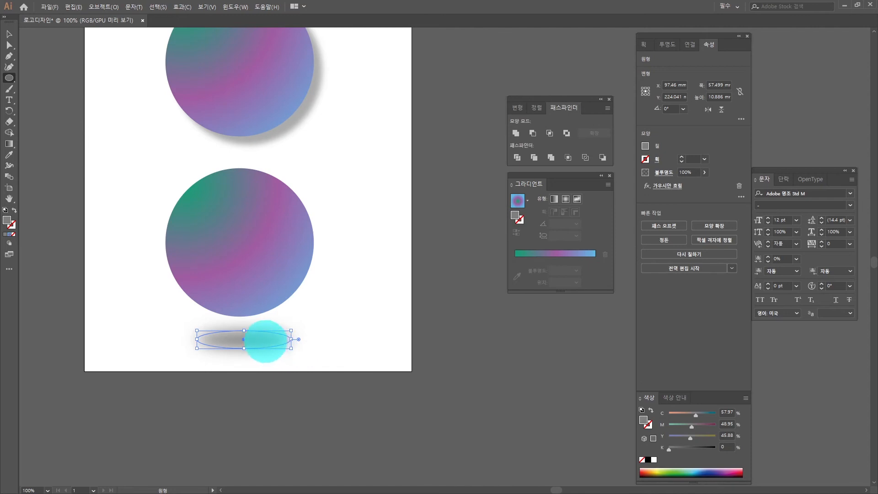
- Move the blurred ellipse up onto the lower circle's bottom edge, centered horizontally under the circle, and deselect it
{"action": "left_click", "coordinate": [9, 34]}
{"action": "left_click", "coordinate": [385, 341]}
{"action": "left_click_drag", "start_coordinate": [386, 340], "coordinate": [276, 318]}
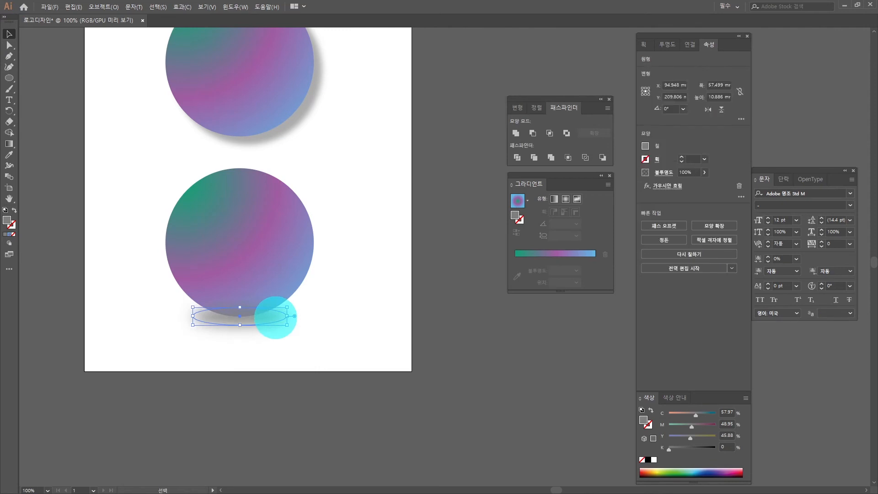
{"action": "left_click", "coordinate": [451, 351]}
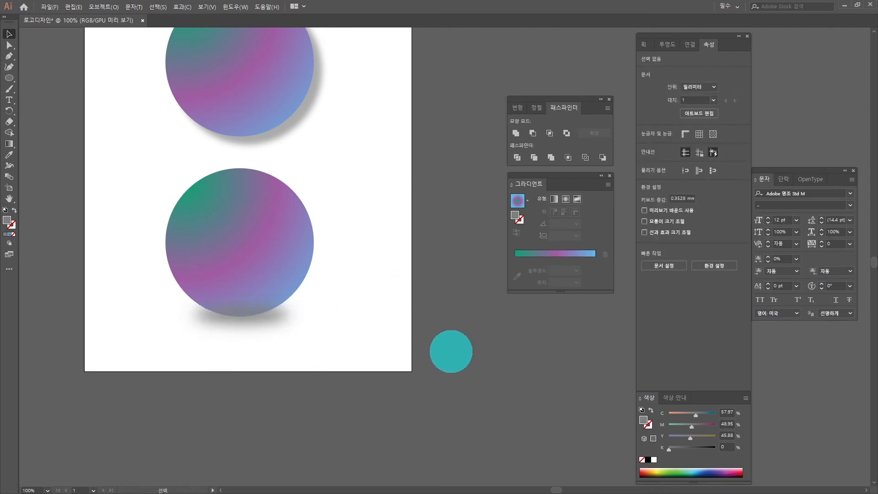
- Bring the lower gradient circle to the front of the blurred ellipse and deselect it
{"action": "left_click", "coordinate": [306, 243]}
{"action": "right_click", "coordinate": [290, 221]}
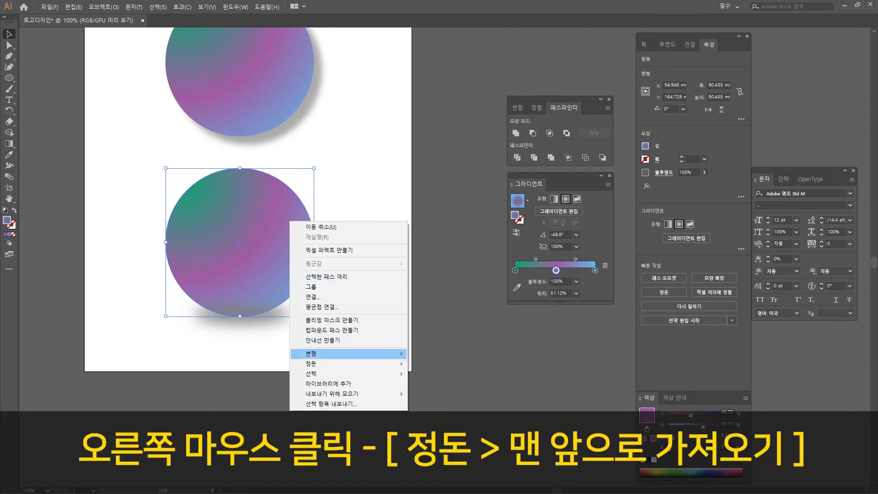
{"action": "mouse_move", "coordinate": [320, 353]}
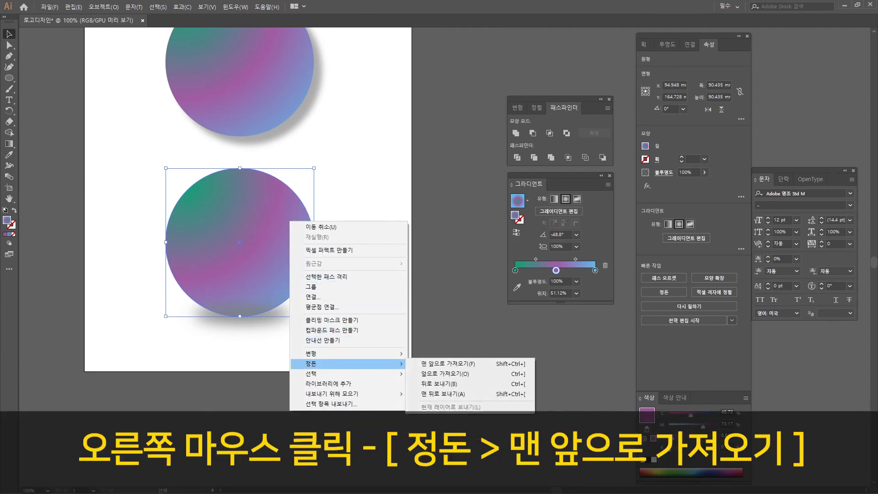
{"action": "left_click", "coordinate": [430, 364]}
{"action": "left_click", "coordinate": [425, 329]}
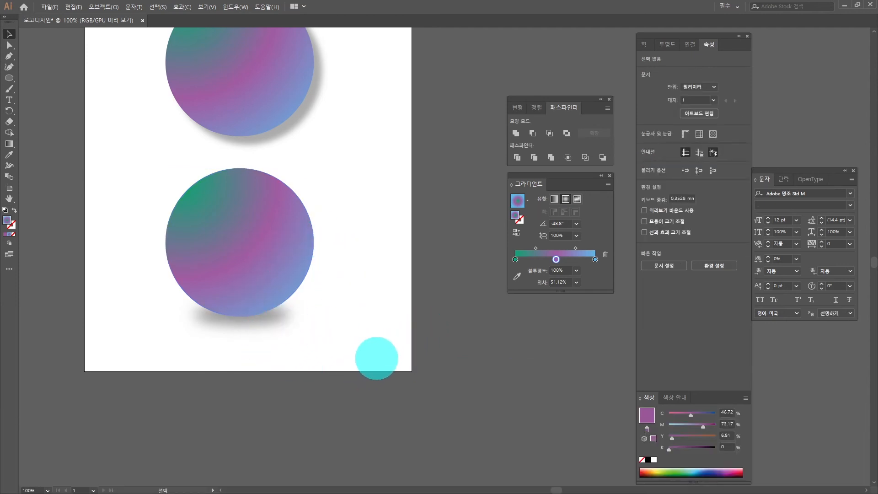
- Stretch the blurred ellipse to a height of about 15.6 mm, keeping it at the lower circle's bottom edge
{"action": "left_click", "coordinate": [281, 315]}
{"action": "left_click_drag", "start_coordinate": [242, 323], "coordinate": [271, 317]}
{"action": "left_click", "coordinate": [324, 324]}
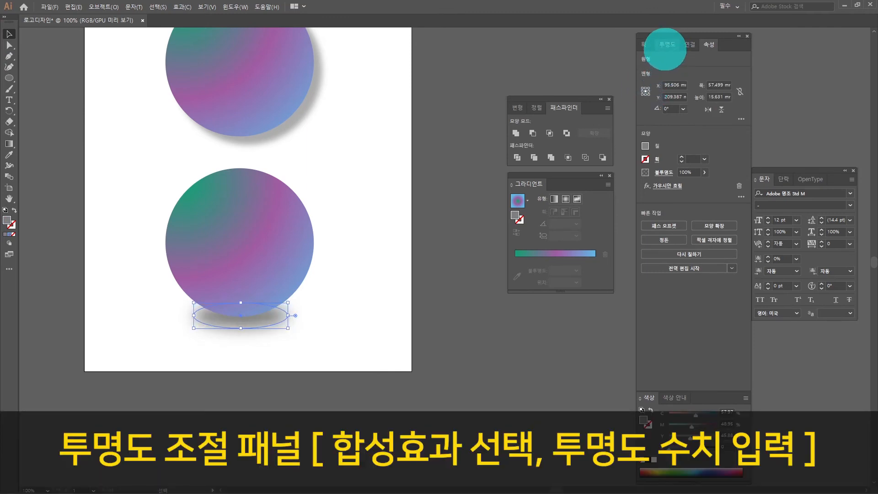
- Set the blurred ellipse's blending mode to Multiply
{"action": "left_click", "coordinate": [666, 46]}
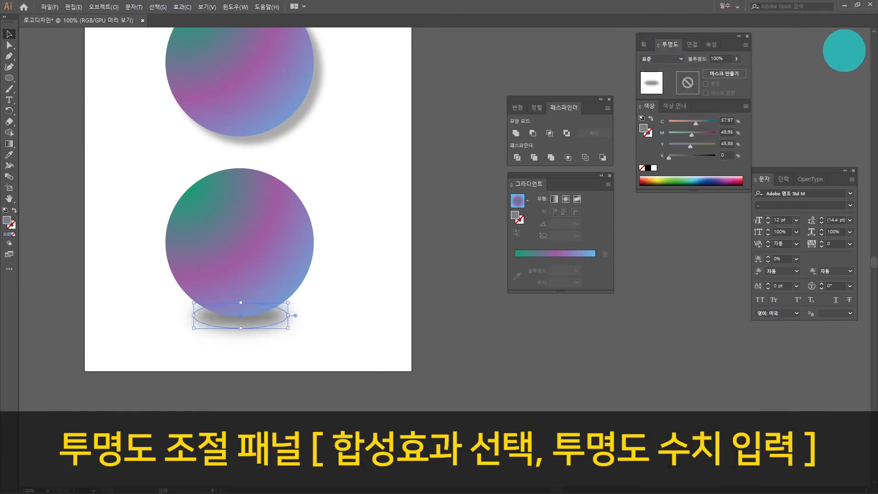
{"action": "left_click", "coordinate": [681, 58]}
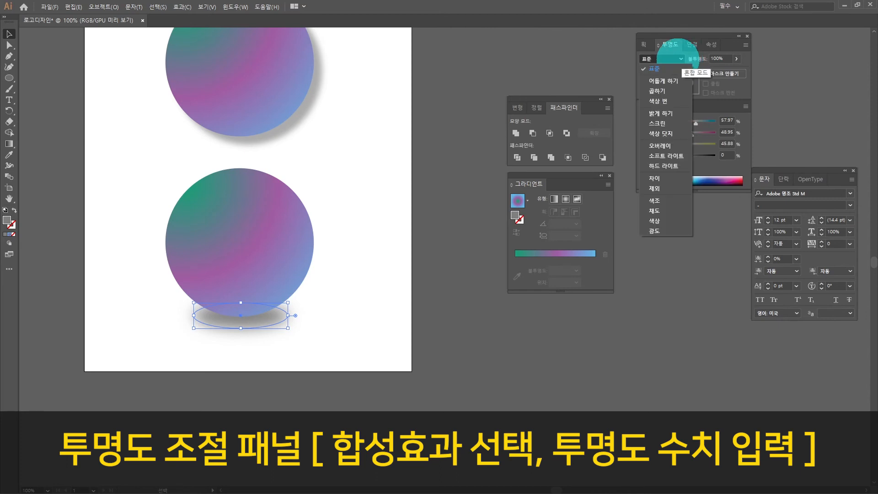
{"action": "left_click", "coordinate": [663, 91]}
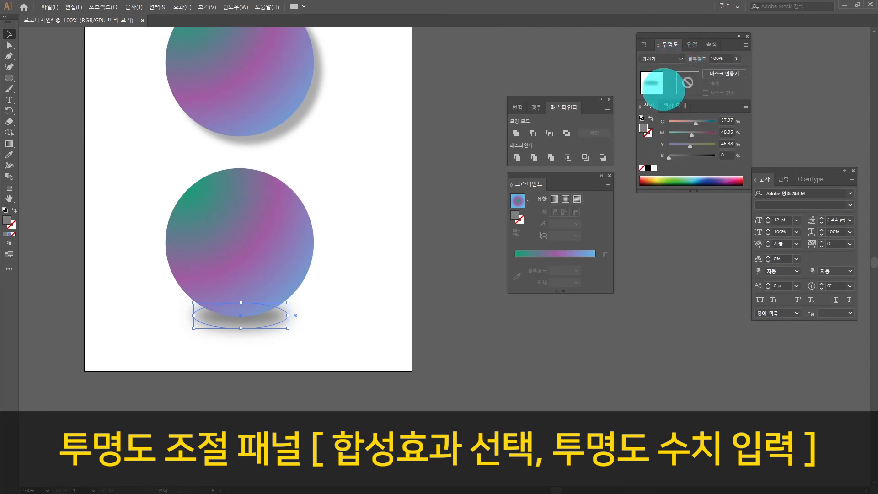
- Set the blurred ellipse's opacity to 50%
{"action": "left_click", "coordinate": [712, 58]}
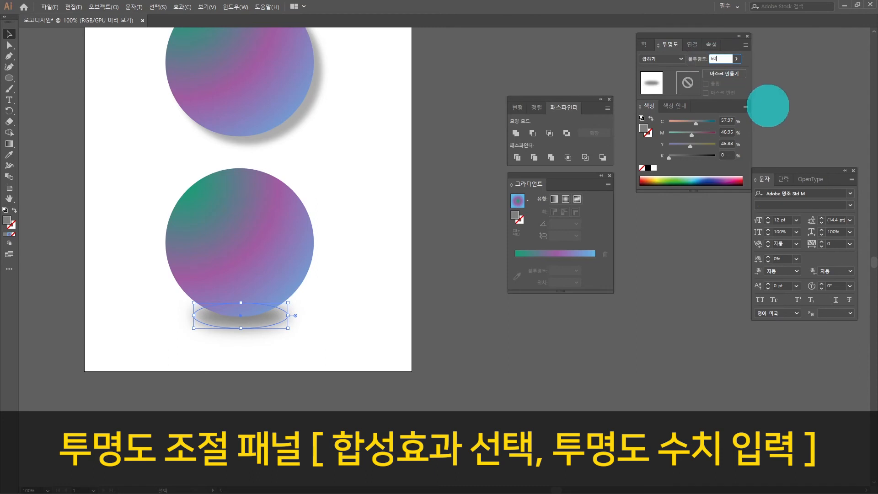
{"action": "type", "text": "50"}
{"action": "key", "text": "Return"}
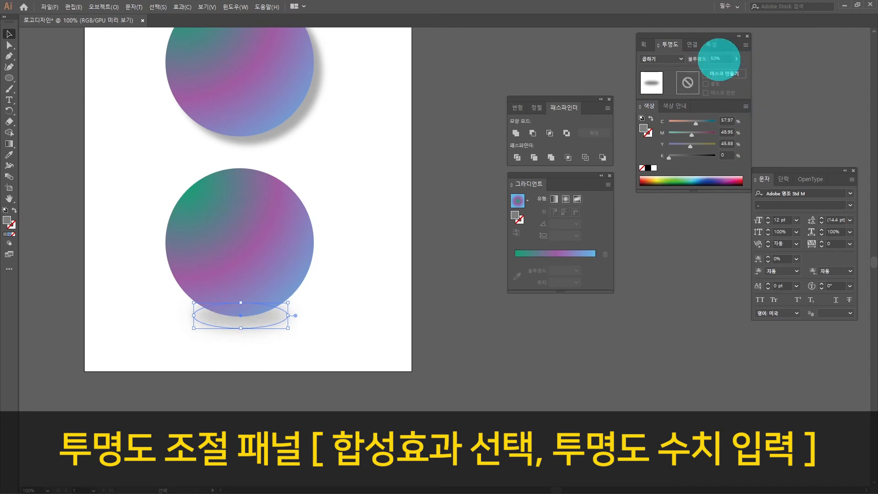
- Set the blurred ellipse's opacity to 70%
{"action": "left_click", "coordinate": [711, 58]}
{"action": "type", "text": "70"}
{"action": "key", "text": "Return"}
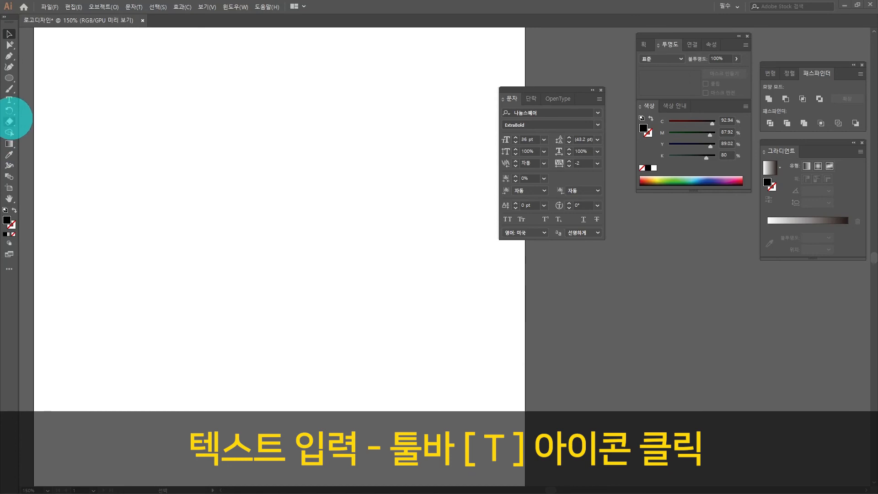
- Add the point text "DESIGN" on the upper part of the artboard, enlarge it proportionally to about 85 pt and center it
{"action": "left_click", "coordinate": [9, 100]}
{"action": "left_click", "coordinate": [165, 167]}
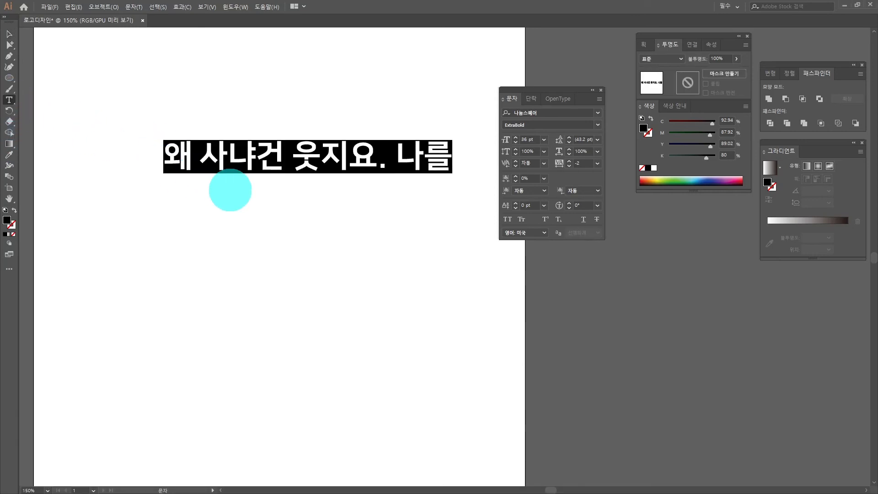
{"action": "type", "text": "DESIGN"}
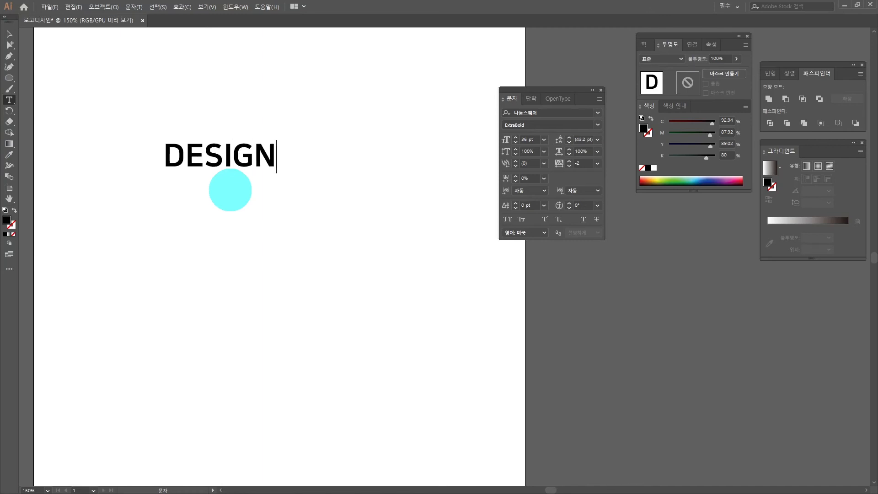
{"action": "left_click", "coordinate": [8, 33]}
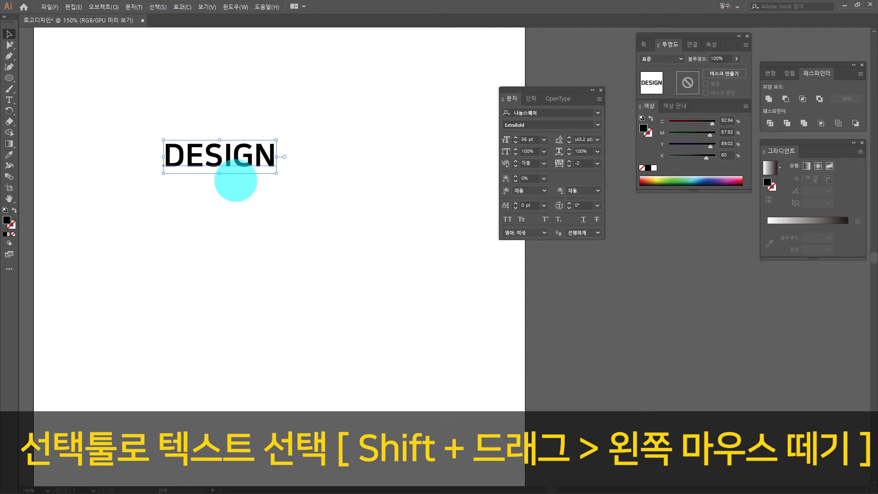
{"action": "left_click_drag", "start_coordinate": [276, 173], "coordinate": [432, 216]}
{"action": "left_click_drag", "start_coordinate": [400, 160], "coordinate": [377, 149]}
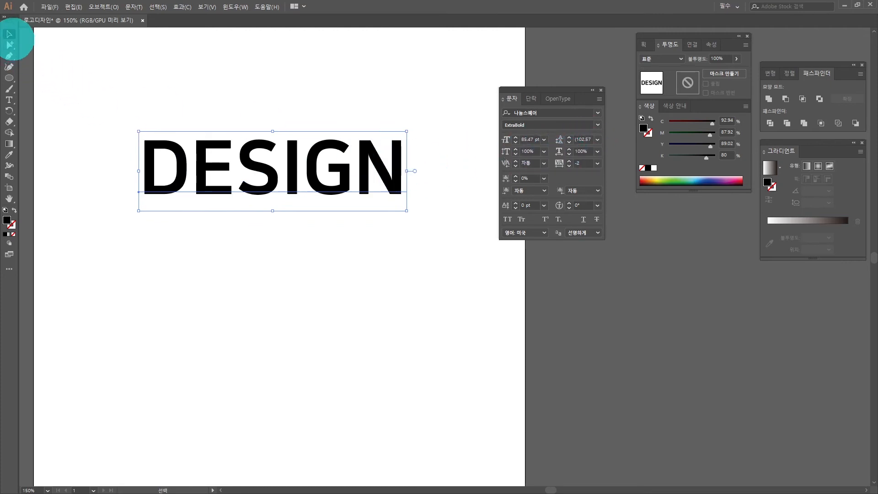
- Fill the DESIGN text with bright pink (#ff45b4) and convert it to outlines
{"action": "double_click", "coordinate": [9, 221]}
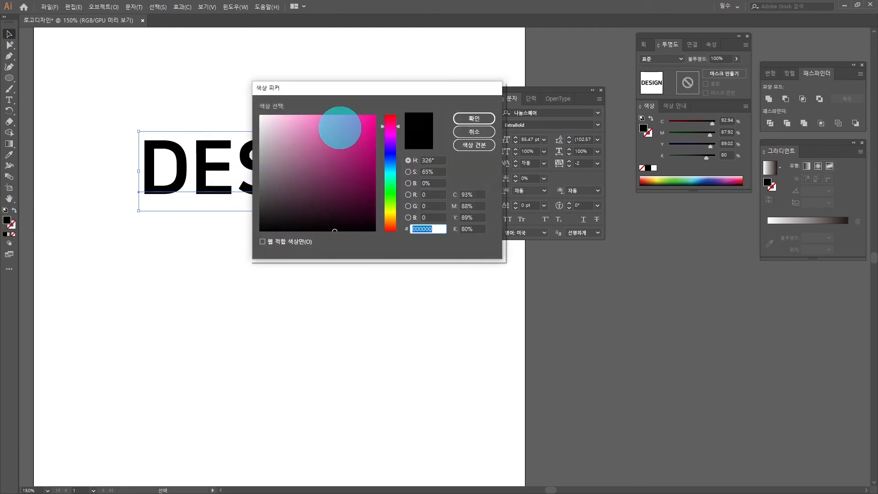
{"action": "left_click", "coordinate": [341, 121]}
{"action": "left_click", "coordinate": [474, 118]}
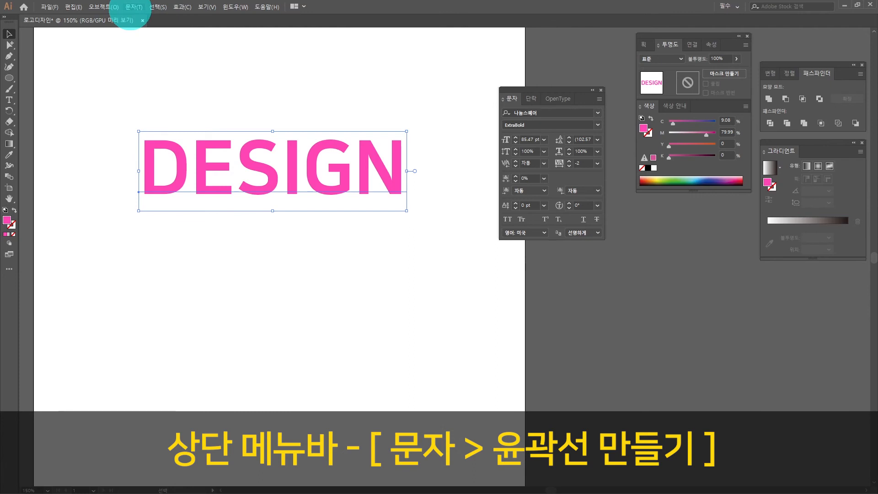
{"action": "left_click", "coordinate": [132, 8]}
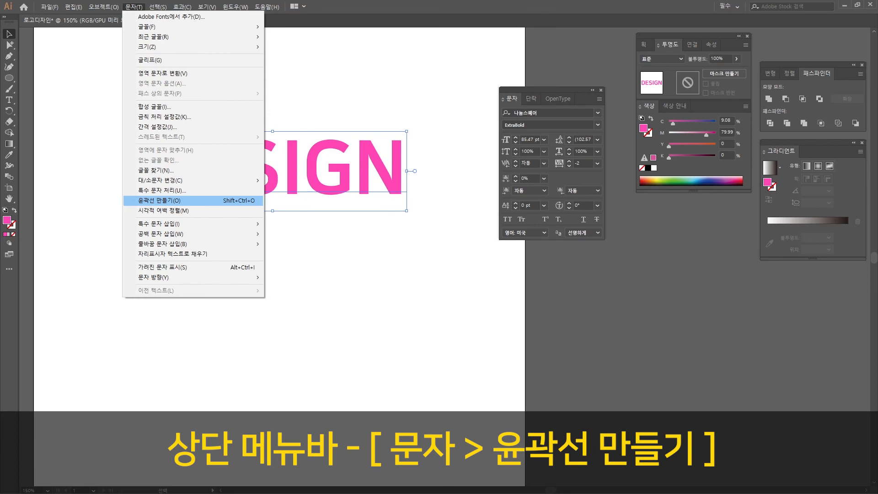
{"action": "left_click", "coordinate": [161, 200]}
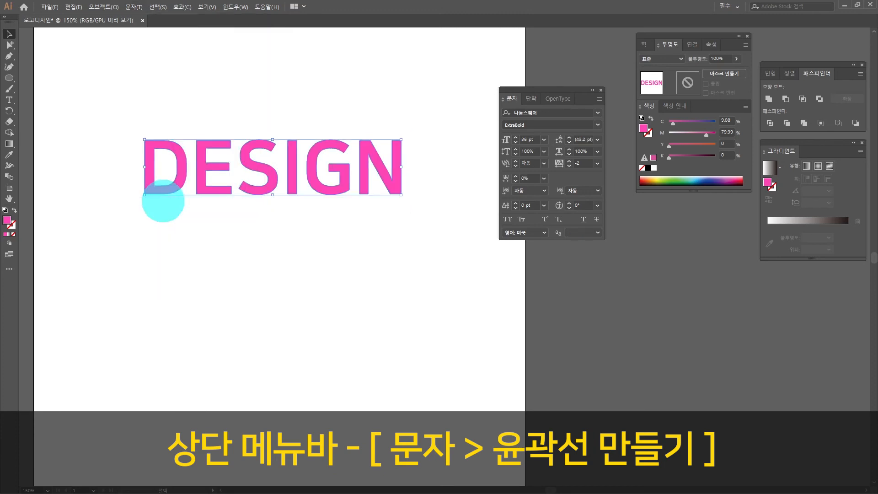
- Try pulling single top corner anchor points of the outlined D and I outward, undo the distortions and deselect
{"action": "left_click_drag", "start_coordinate": [10, 44], "coordinate": [37, 44]}
{"action": "left_click", "coordinate": [133, 126]}
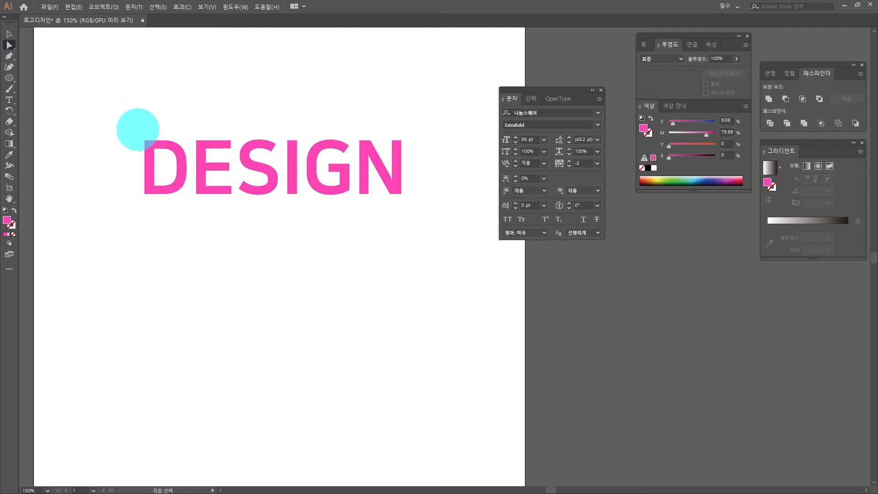
{"action": "left_click_drag", "start_coordinate": [144, 141], "coordinate": [133, 124]}
{"action": "left_click_drag", "start_coordinate": [222, 101], "coordinate": [302, 131]}
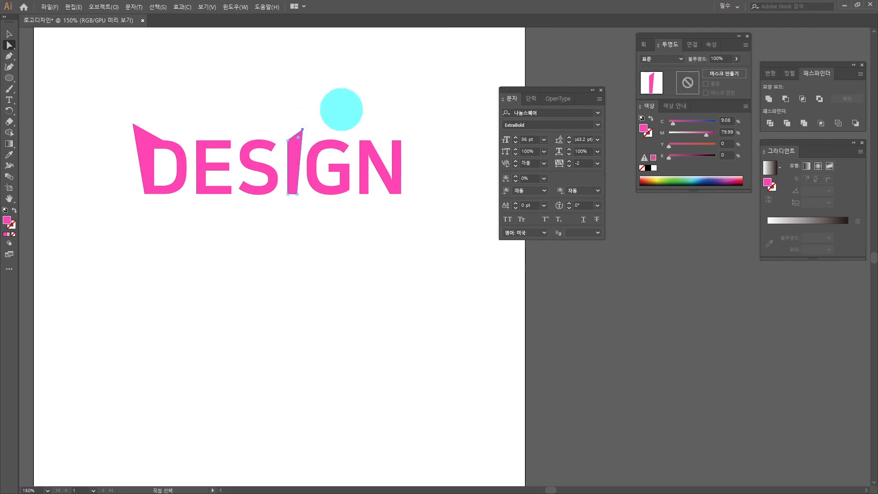
{"action": "left_click", "coordinate": [357, 108]}
{"action": "key", "text": "ctrl+z"}
{"action": "key", "text": "ctrl+z"}
{"action": "key", "text": "ctrl+z"}
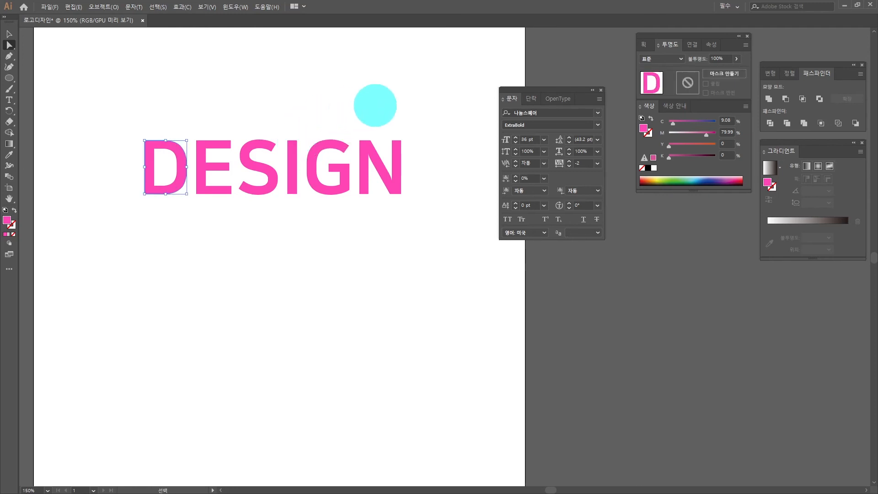
{"action": "left_click", "coordinate": [43, 75]}
- Draw a slanted straight path across the whole DESIGN word with the Pen tool and divide the letters along it with Pathfinder Divide
{"action": "left_click", "coordinate": [9, 56]}
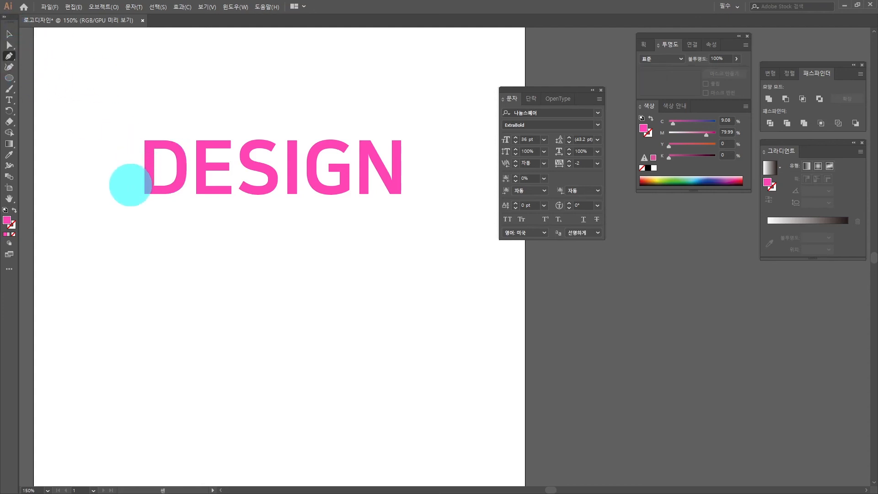
{"action": "left_click", "coordinate": [131, 184]}
{"action": "left_click", "coordinate": [431, 154]}
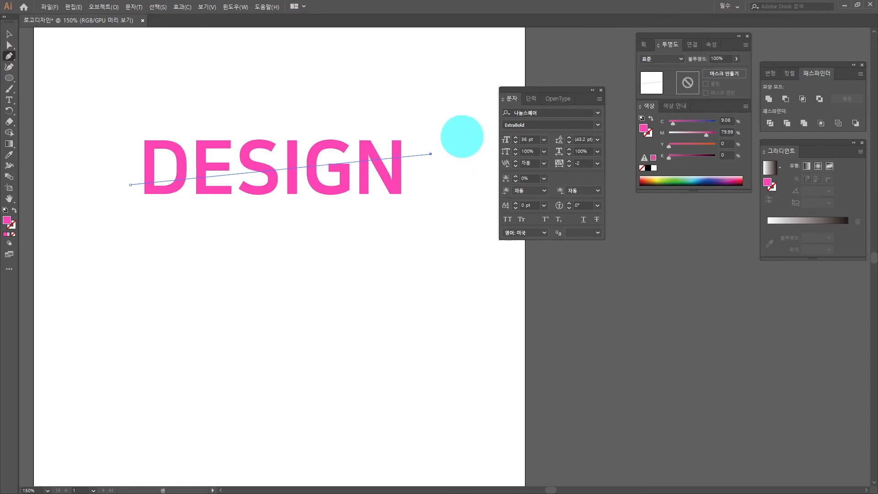
{"action": "left_click", "coordinate": [9, 34]}
{"action": "left_click_drag", "start_coordinate": [109, 90], "coordinate": [447, 230]}
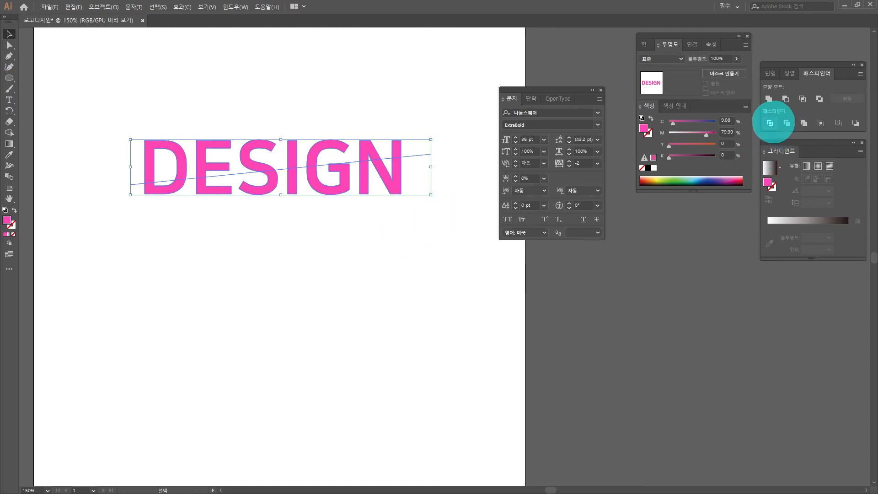
{"action": "left_click", "coordinate": [770, 123]}
- Recolor the upper pieces of all six divided letters to a darker magenta (about C 25, M 93, Y 4, K 0)
{"action": "left_click", "coordinate": [9, 44]}
{"action": "left_click", "coordinate": [124, 82]}
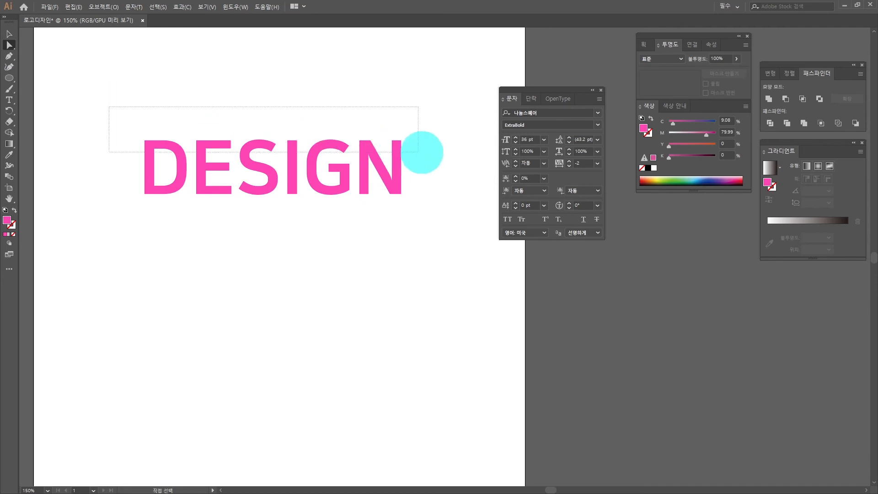
{"action": "left_click", "coordinate": [149, 158]}
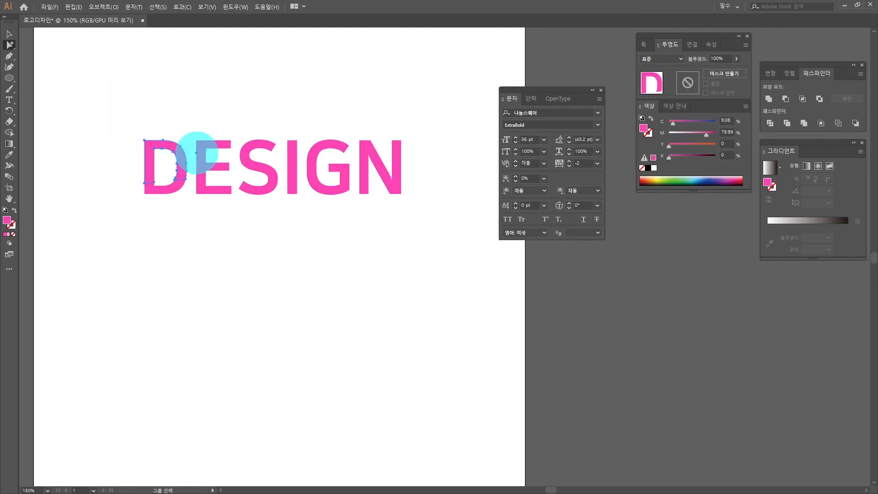
{"action": "left_click", "coordinate": [200, 153], "text": "shift"}
{"action": "left_click", "coordinate": [241, 151], "text": "shift"}
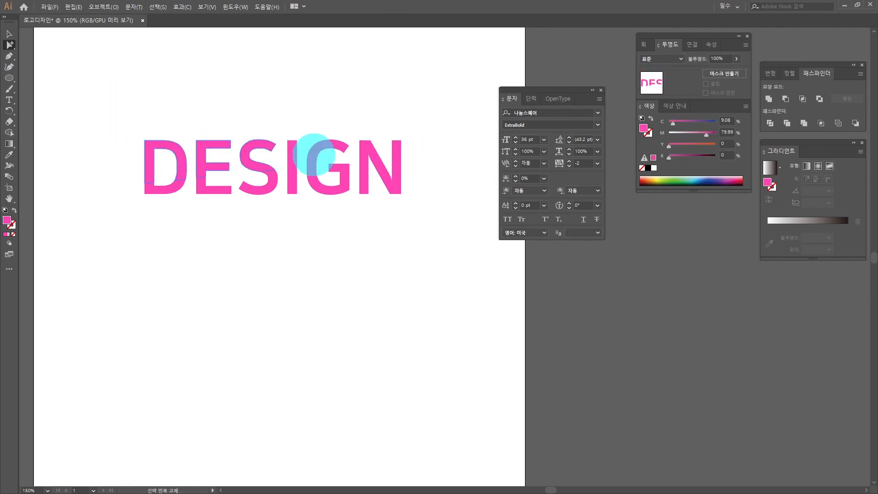
{"action": "left_click", "coordinate": [291, 151], "text": "shift"}
{"action": "left_click", "coordinate": [317, 151], "text": "shift"}
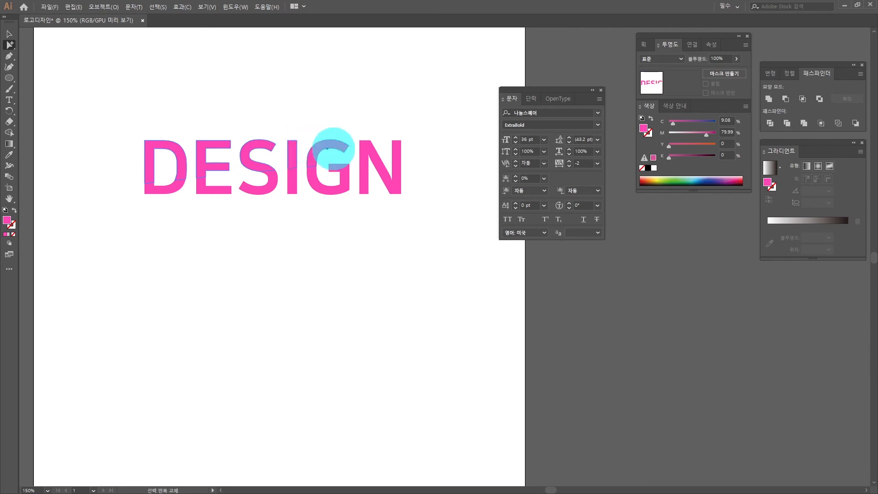
{"action": "left_click", "coordinate": [364, 147], "text": "shift"}
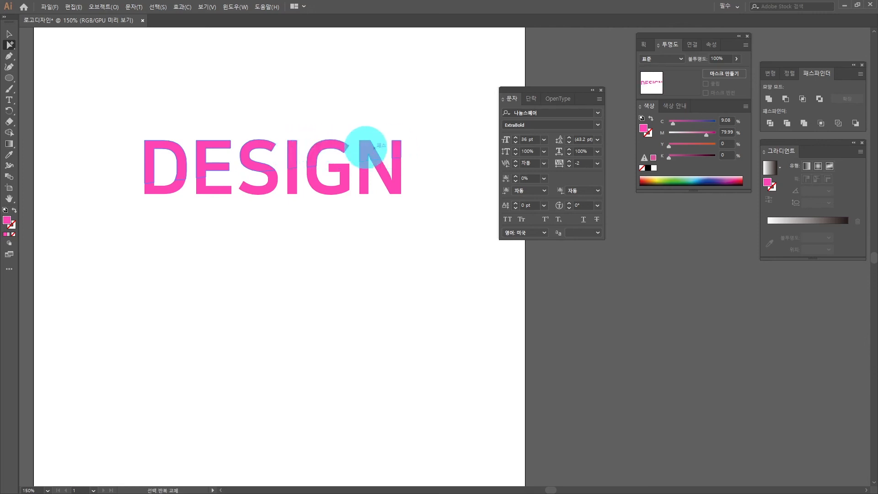
{"action": "double_click", "coordinate": [7, 221]}
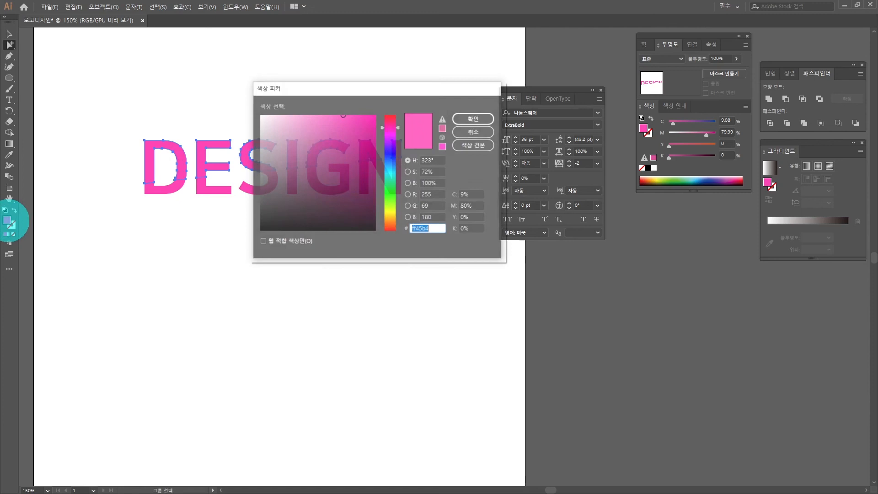
{"action": "left_click", "coordinate": [358, 132]}
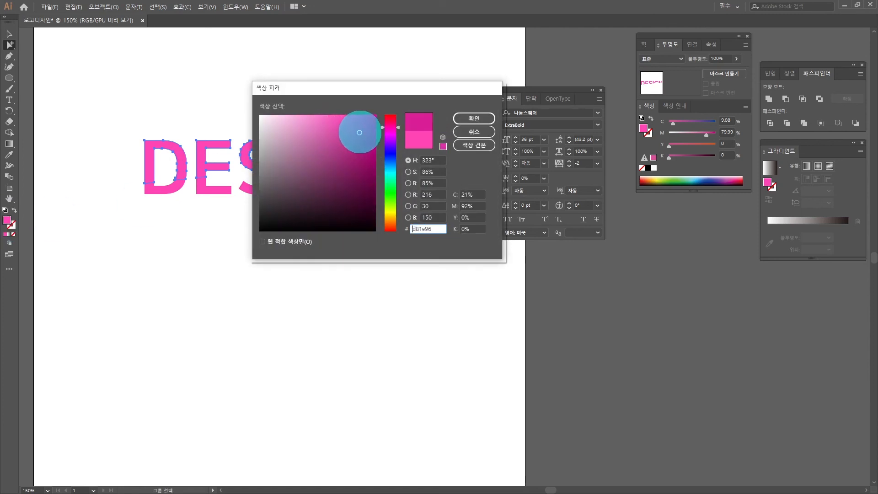
{"action": "left_click", "coordinate": [467, 117]}
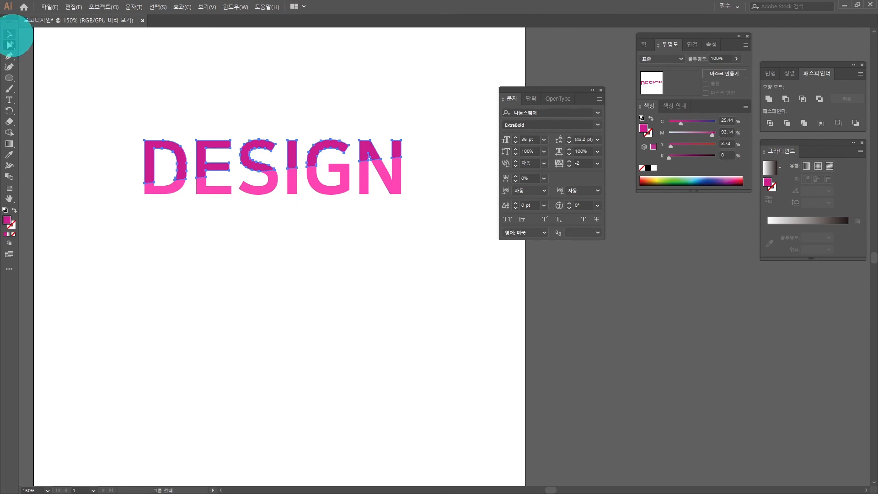
- Nudge the dark magenta upper letter pieces slightly up and to the left of the lower pieces, and deselect them
{"action": "left_click", "coordinate": [9, 33]}
{"action": "key", "text": "Up"}
{"action": "key", "text": "Up"}
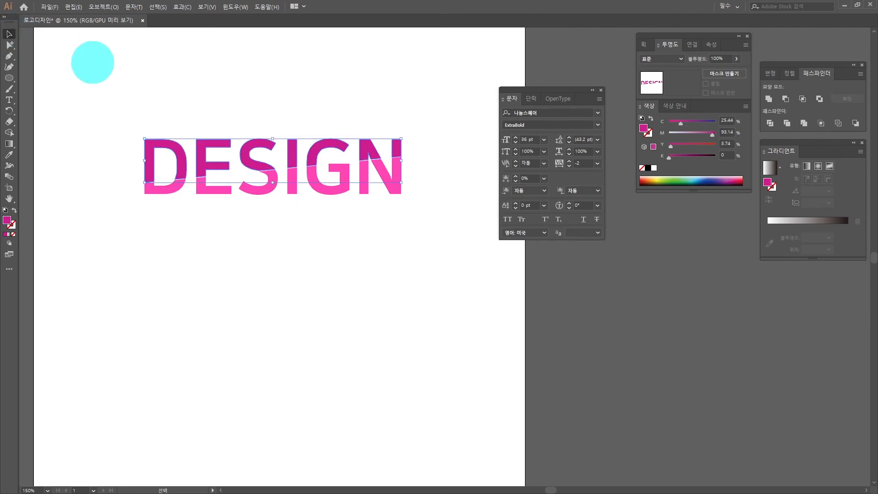
{"action": "key", "text": "shift+Left"}
{"action": "left_click", "coordinate": [271, 106]}
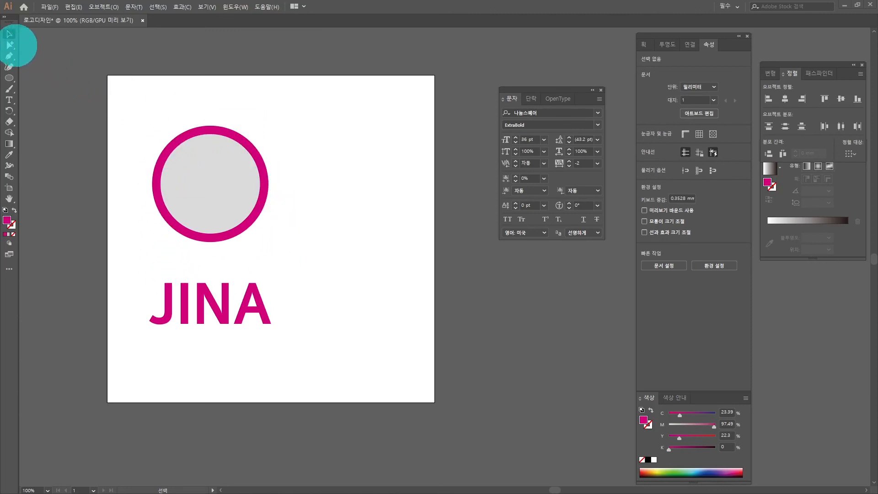
- Try duplicating the ringed gray circle to its right and shrinking the copy, undo the scaling and delete the copy
{"action": "left_click", "coordinate": [209, 177]}
{"action": "left_click_drag", "start_coordinate": [233, 185], "coordinate": [366, 185]}
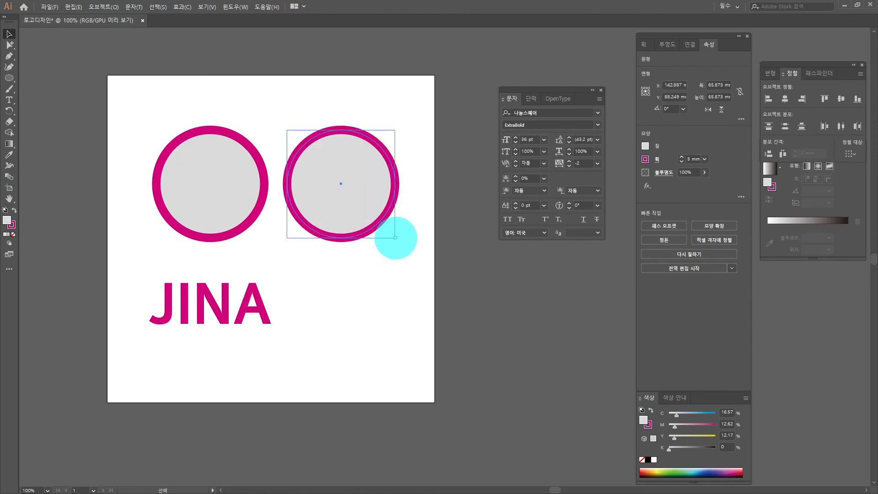
{"action": "left_click_drag", "start_coordinate": [396, 237], "coordinate": [389, 234]}
{"action": "mouse_move", "coordinate": [371, 216]}
{"action": "left_mouse_down"}
{"action": "mouse_move", "coordinate": [355, 204]}
{"action": "mouse_move", "coordinate": [363, 205]}
{"action": "left_mouse_up"}
{"action": "left_click", "coordinate": [460, 215]}
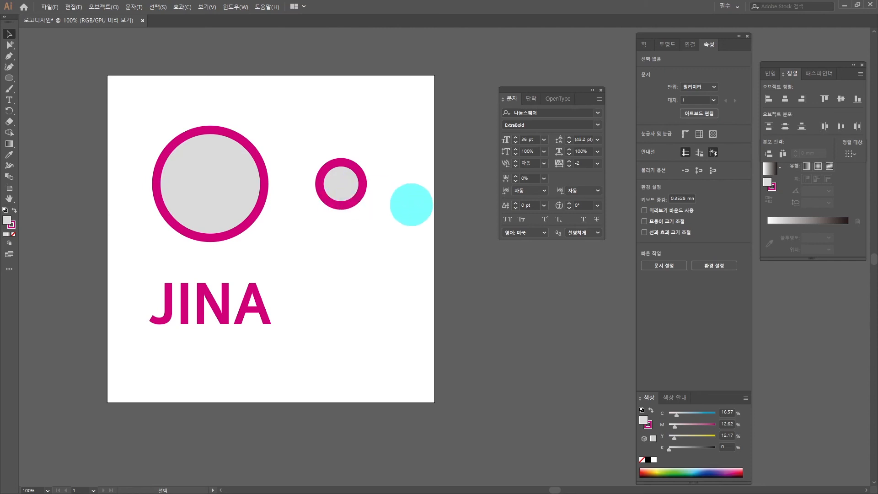
{"action": "key", "text": "ctrl+z"}
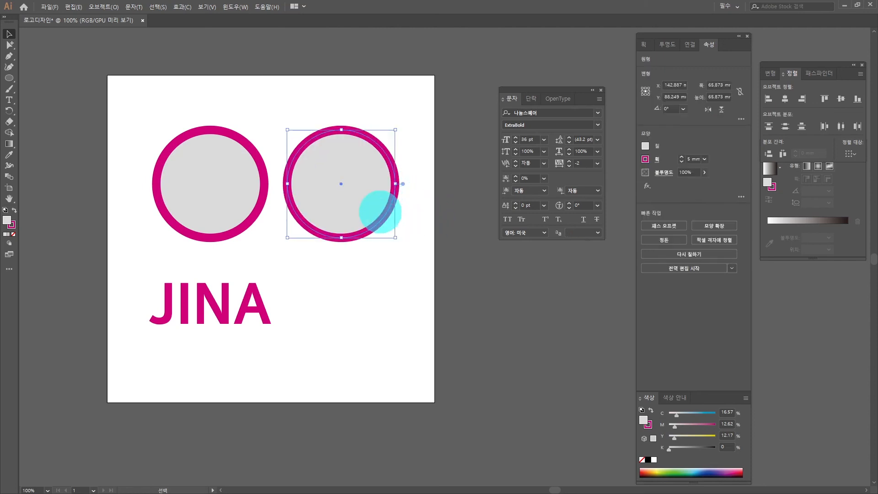
{"action": "key", "text": "Delete"}
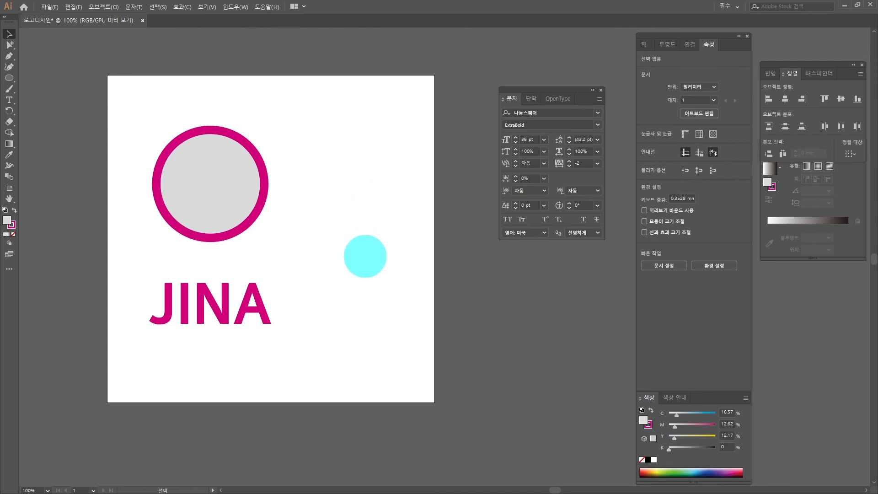
- Convert the gray circle's magenta stroke to outlines with Outline Stroke and place a copy of the circle to its right
{"action": "left_click_drag", "start_coordinate": [304, 259], "coordinate": [109, 75]}
{"action": "left_click", "coordinate": [103, 7]}
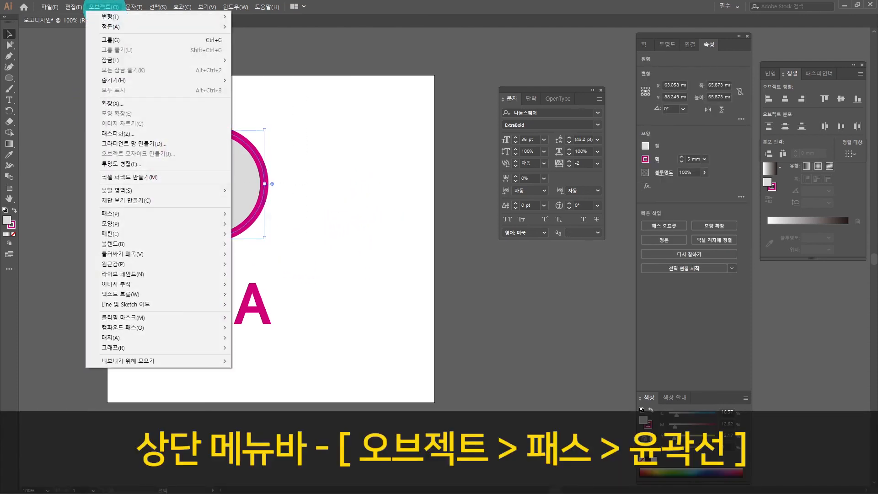
{"action": "mouse_move", "coordinate": [114, 214]}
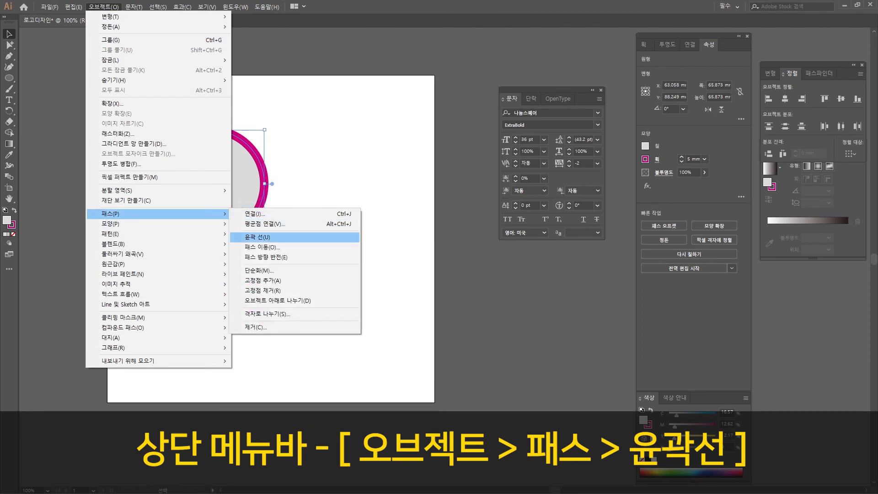
{"action": "left_click", "coordinate": [256, 237]}
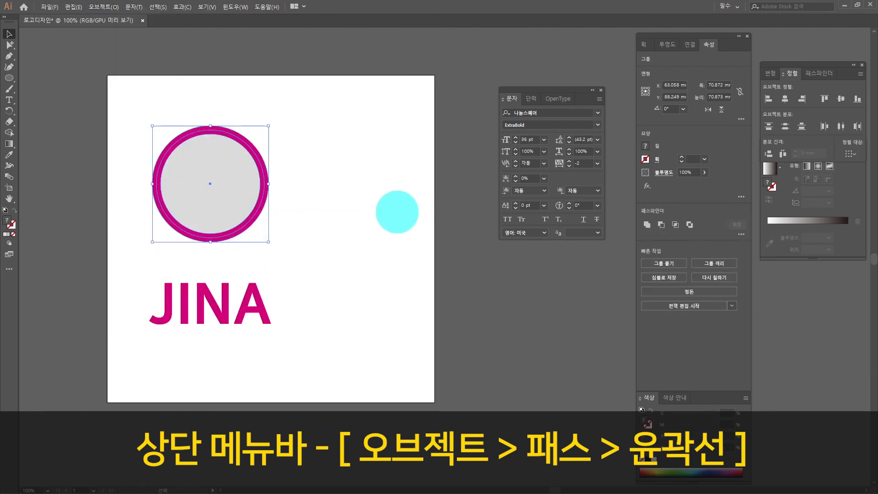
{"action": "left_click_drag", "start_coordinate": [258, 169], "coordinate": [394, 170]}
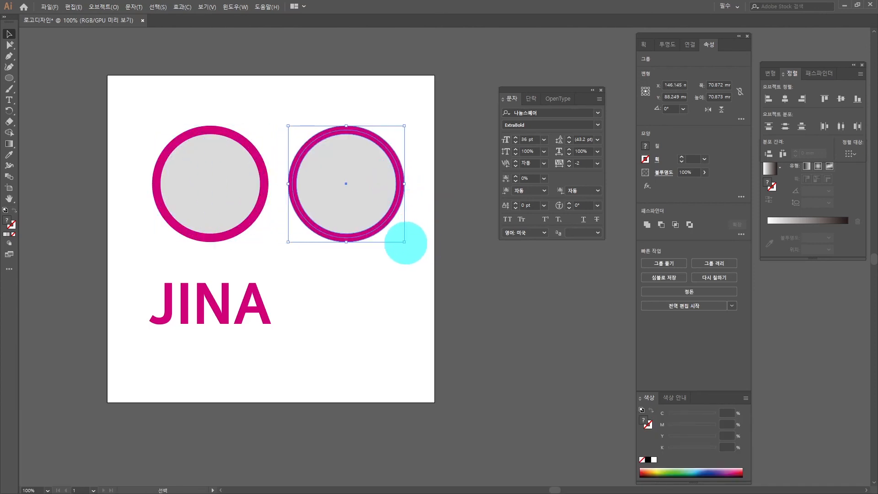
- Scale the outlined circle copy down proportionally about its center to roughly a quarter of its size and deselect it
{"action": "left_click_drag", "start_coordinate": [404, 241], "coordinate": [361, 198]}
{"action": "left_click", "coordinate": [447, 211]}
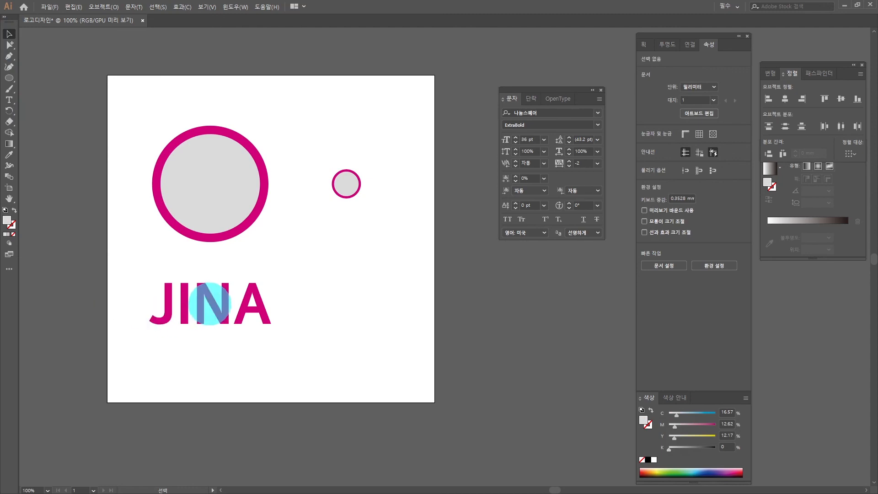
- Duplicate the magenta text under the large circle straight to its right and convert the copy to outlines with Create Outlines
{"action": "left_click", "coordinate": [222, 305]}
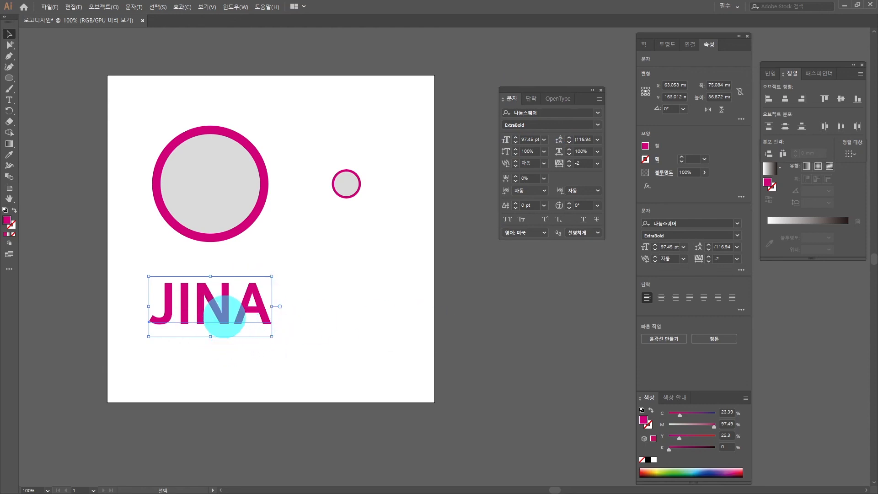
{"action": "left_click_drag", "start_coordinate": [224, 316], "coordinate": [370, 319]}
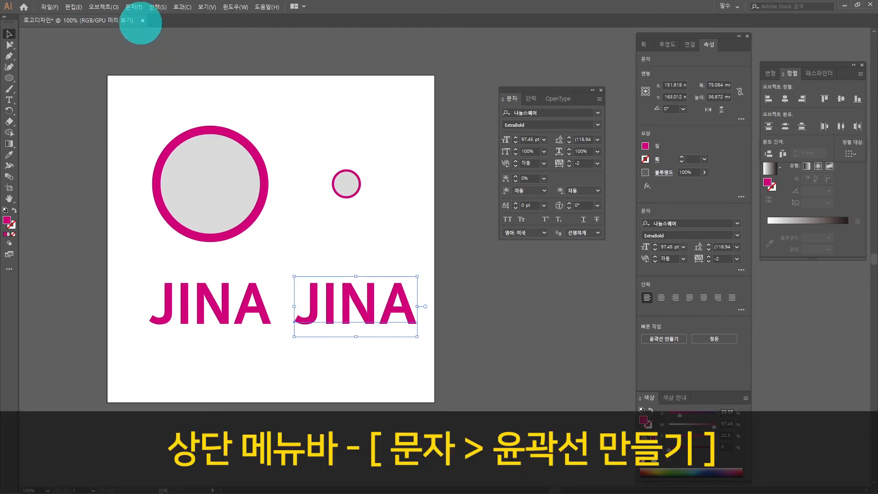
{"action": "left_click", "coordinate": [133, 6]}
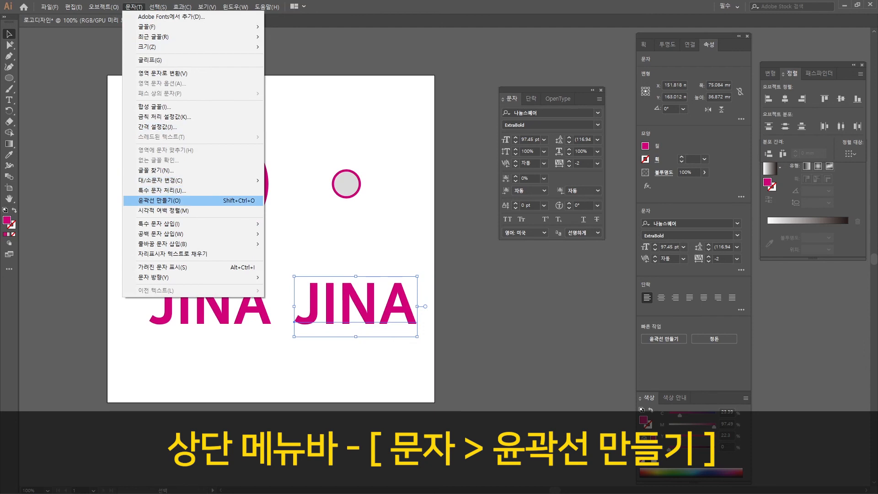
{"action": "left_click", "coordinate": [176, 201]}
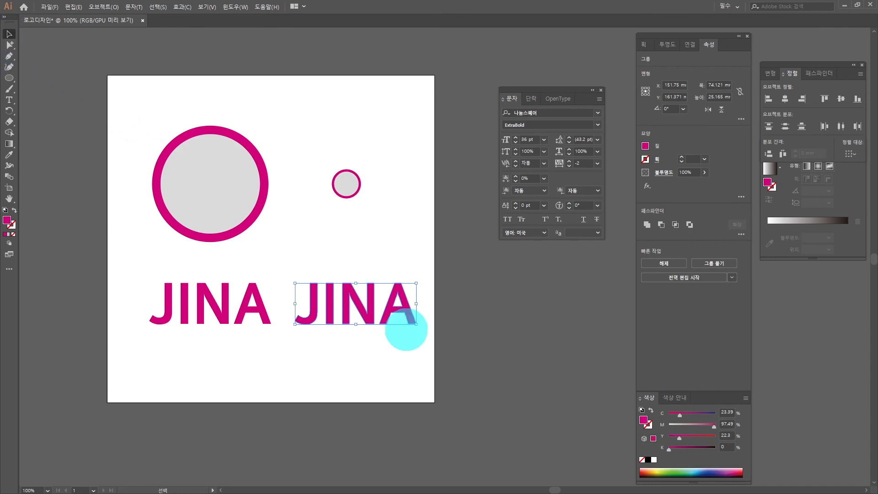
- Shrink the outlined text copy proportionally about its center to about 33 × 11 mm
{"action": "left_click_drag", "start_coordinate": [415, 323], "coordinate": [389, 299]}
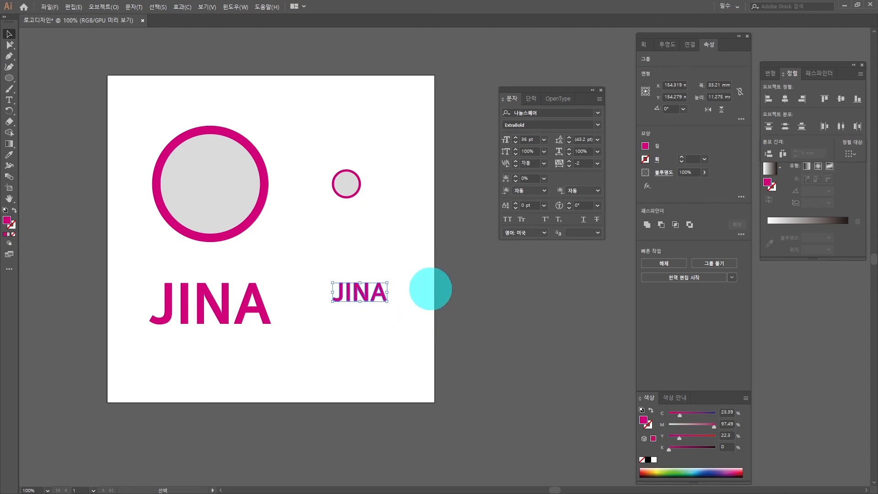
{"action": "left_click_drag", "start_coordinate": [395, 226], "coordinate": [314, 144]}
{"action": "left_click_drag", "start_coordinate": [409, 345], "coordinate": [314, 257]}
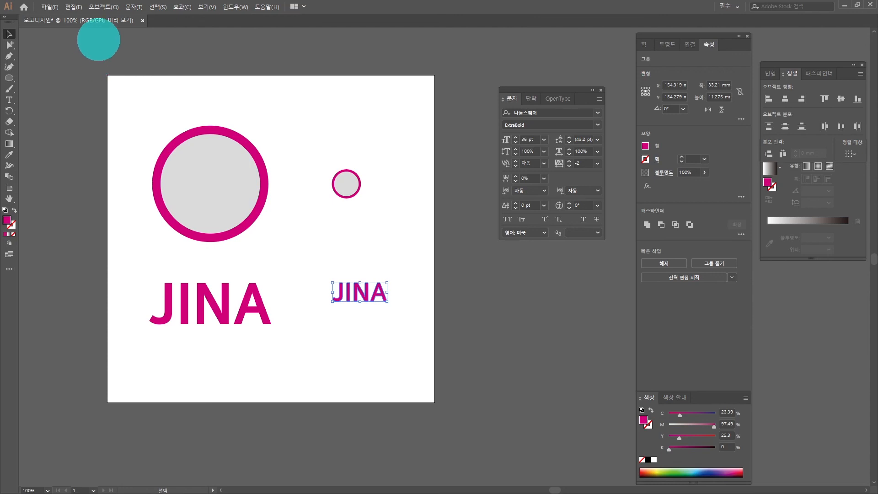
- Save the document under the new name 로고디자인_ouline in Adobe Illustrator (*.AI) format
{"action": "left_click", "coordinate": [48, 7]}
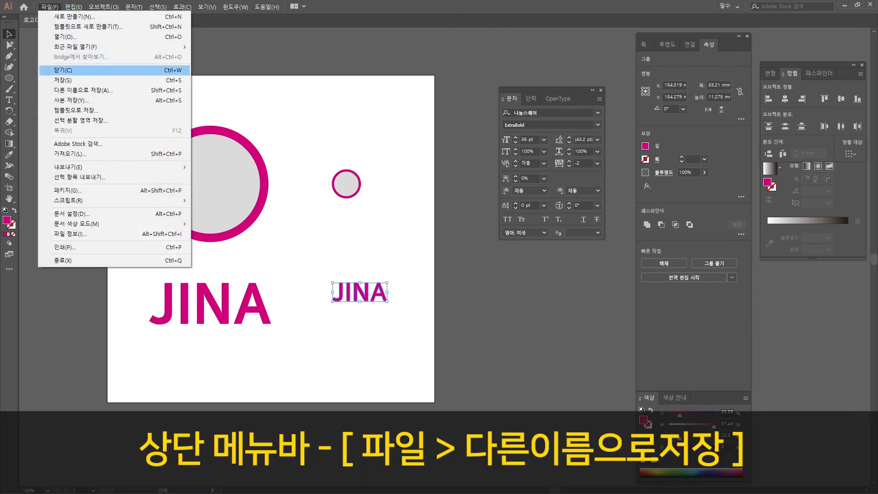
{"action": "left_click", "coordinate": [78, 90]}
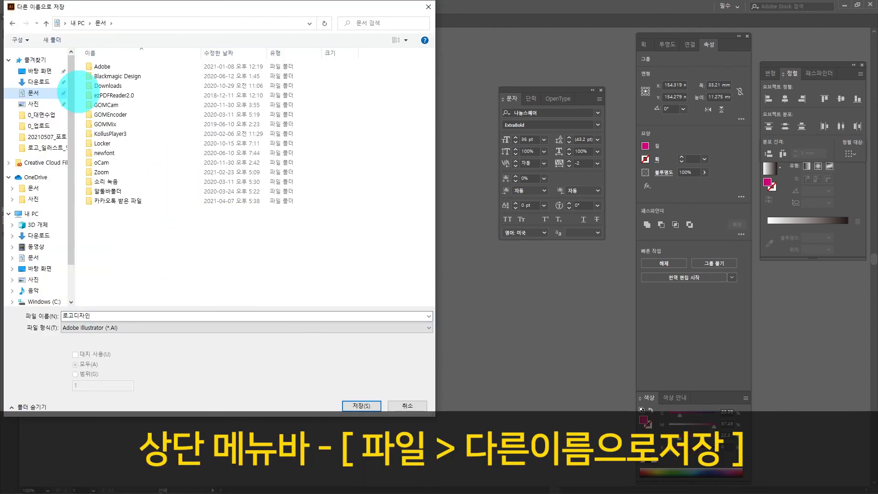
{"action": "left_click", "coordinate": [149, 316]}
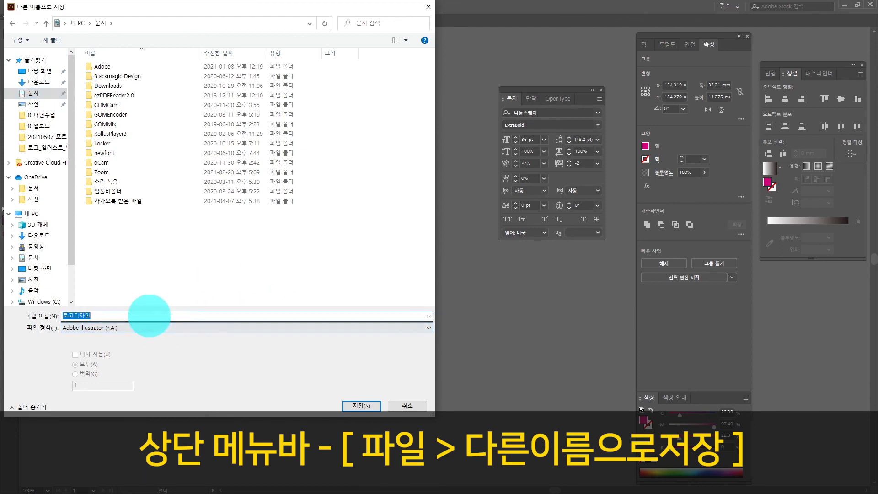
{"action": "left_click", "coordinate": [185, 316]}
{"action": "type", "text": "_ouline"}
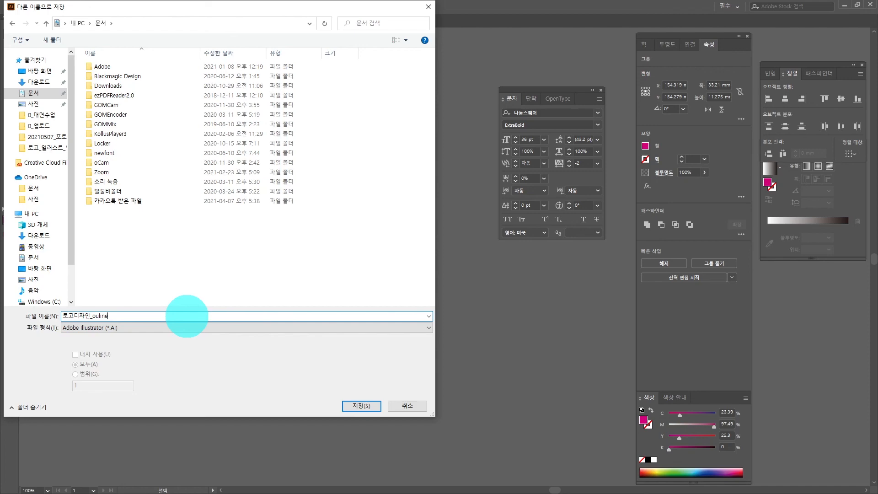
{"action": "left_click", "coordinate": [361, 406]}
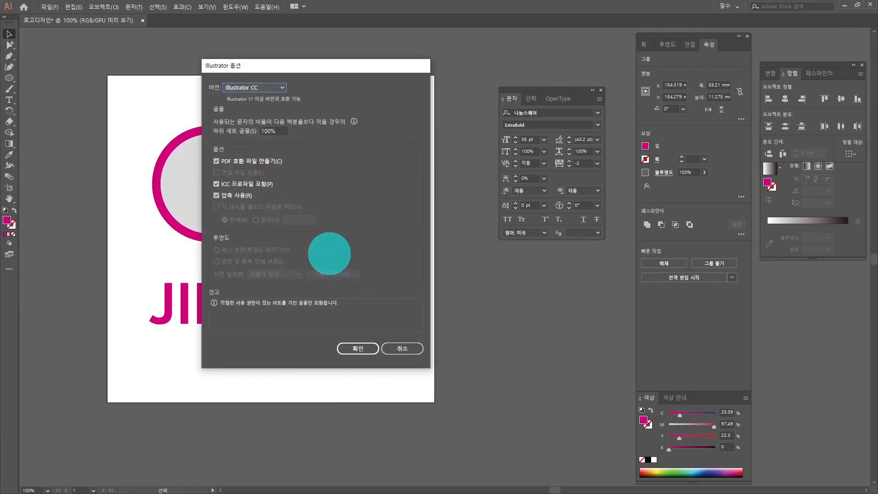
- Set the saved file's version to Illustrator CS6 and confirm the save options
{"action": "left_click", "coordinate": [282, 88]}
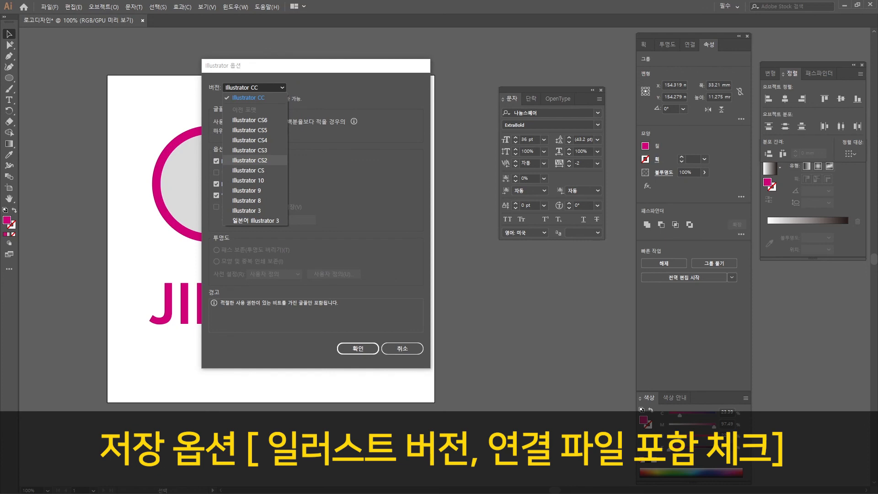
{"action": "left_click", "coordinate": [250, 120]}
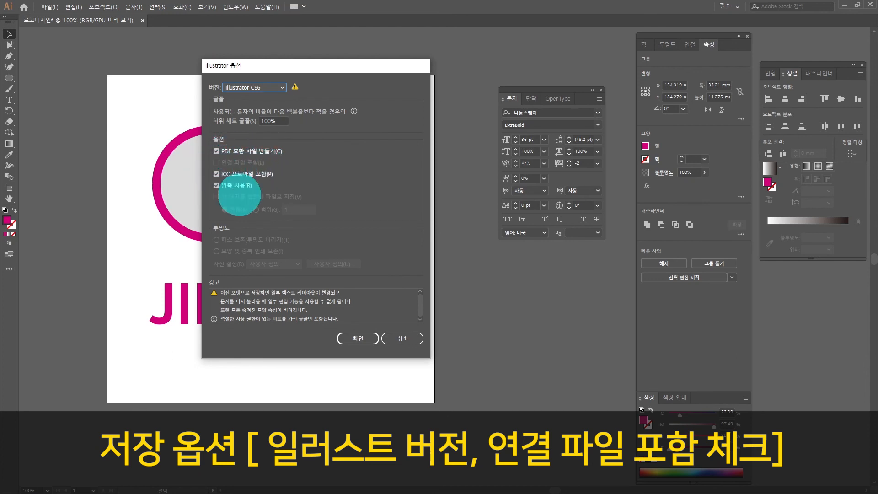
{"action": "left_click", "coordinate": [363, 339]}
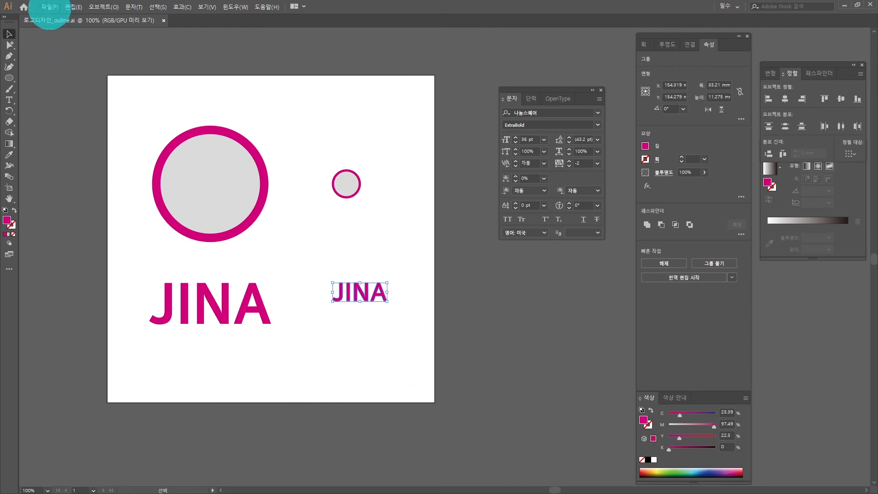
- Export the artwork in JPEG (*.JPG) format under the file name 로고디자인_ouline
{"action": "left_click", "coordinate": [50, 7]}
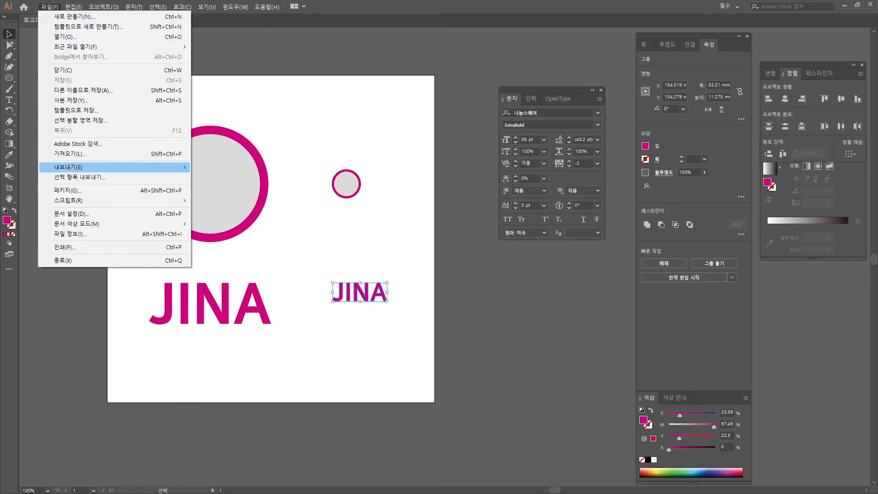
{"action": "mouse_move", "coordinate": [178, 167]}
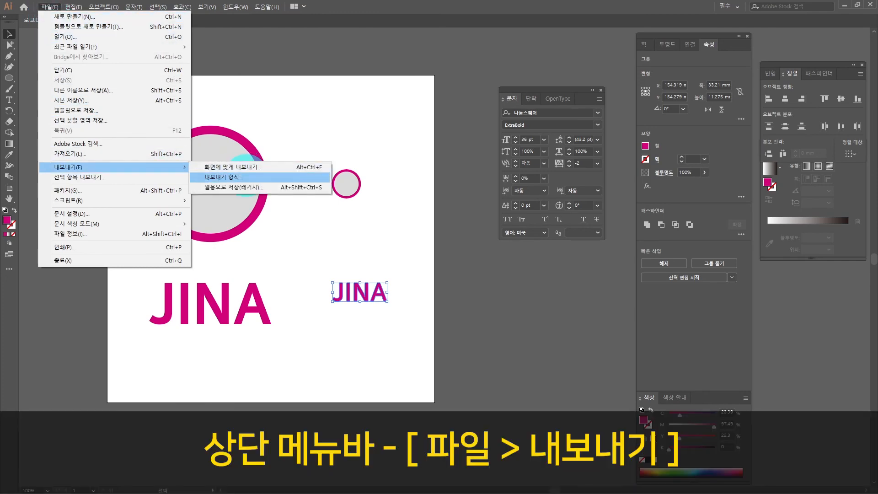
{"action": "left_click", "coordinate": [243, 177]}
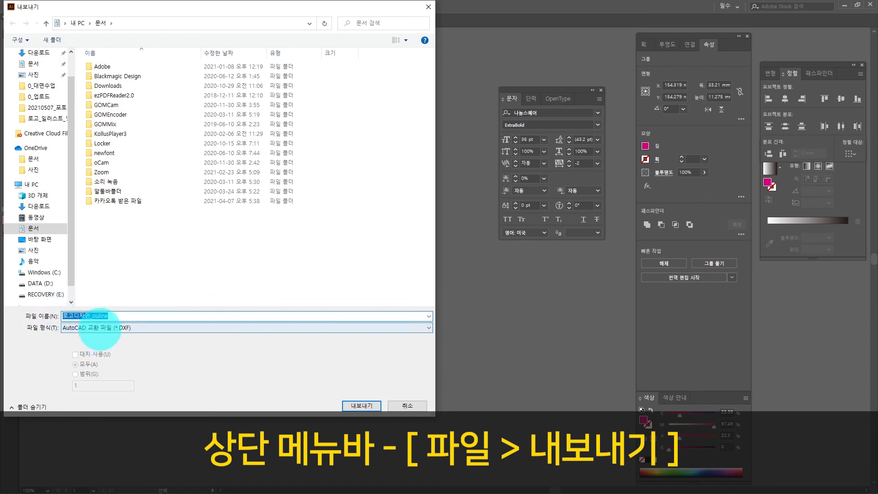
{"action": "left_click", "coordinate": [165, 328]}
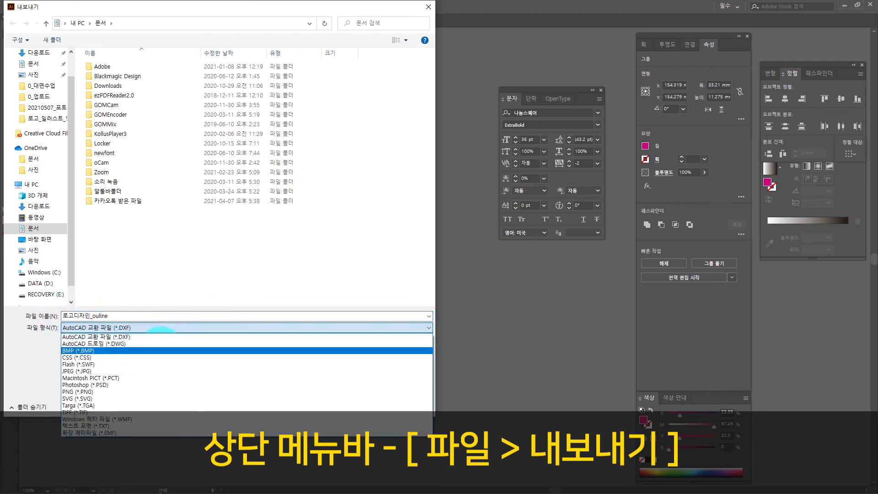
{"action": "left_click", "coordinate": [330, 371]}
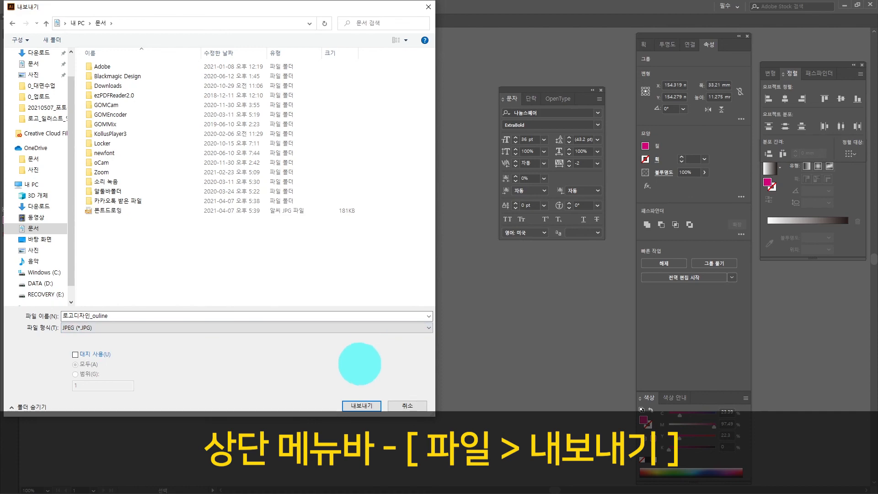
{"action": "left_click", "coordinate": [362, 406]}
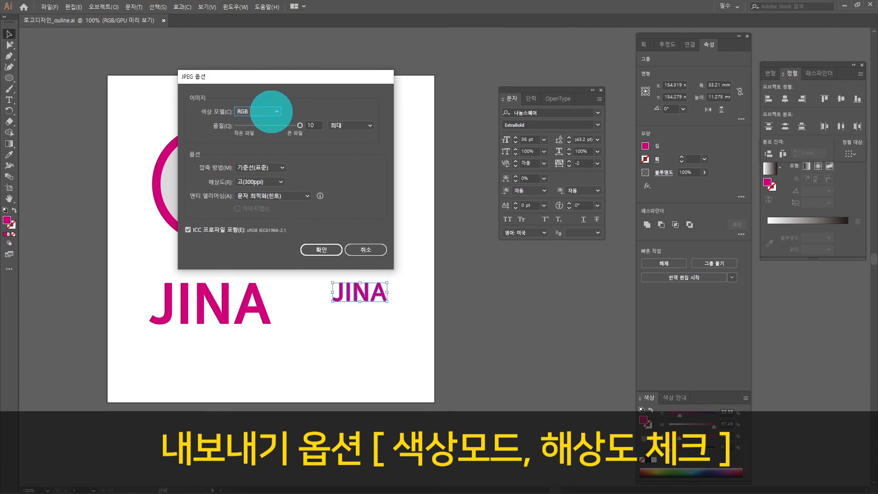
- Complete the JPEG export with the RGB color model and High (300ppi) resolution, and return from the image viewer to Illustrator
{"action": "left_click", "coordinate": [271, 111]}
{"action": "left_click", "coordinate": [243, 114]}
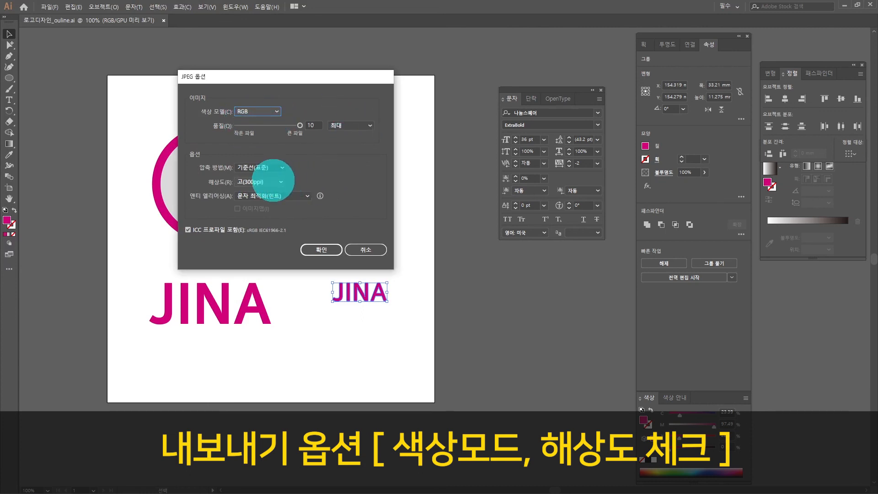
{"action": "left_click", "coordinate": [274, 181]}
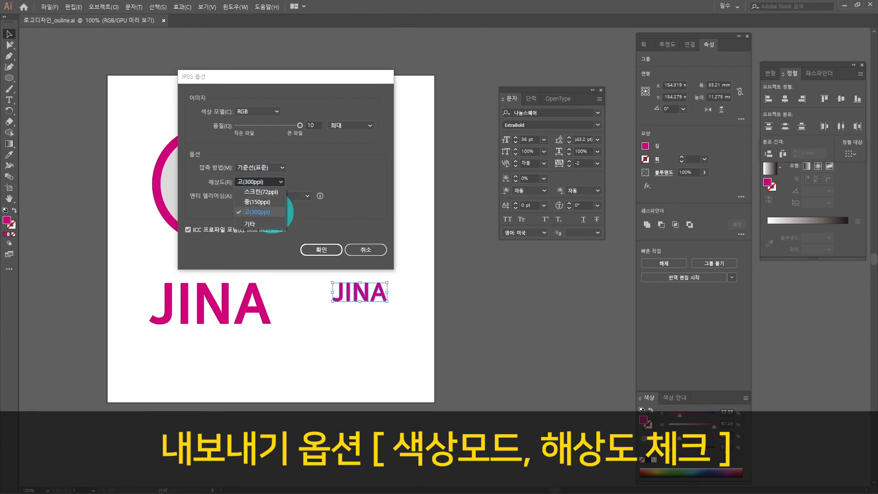
{"action": "left_click", "coordinate": [273, 212]}
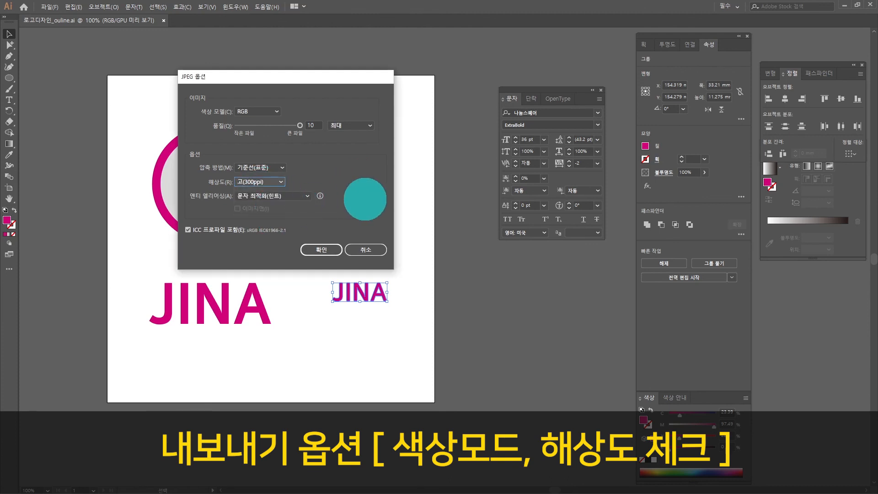
{"action": "left_click", "coordinate": [322, 250]}
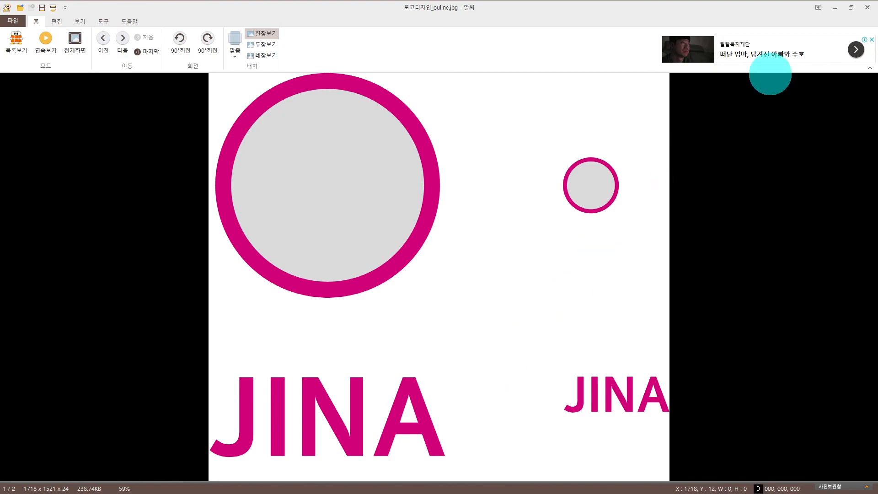
{"action": "left_click", "coordinate": [835, 7]}
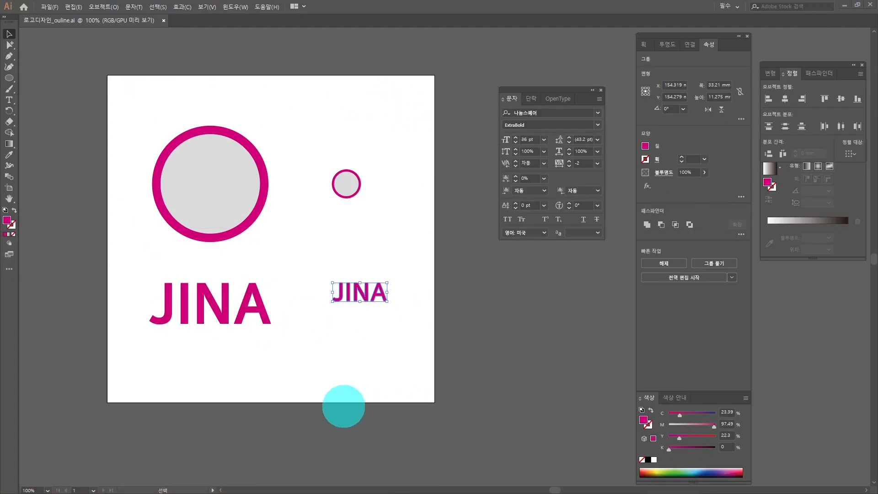
- Draw a rectangle of about 200 × 200 mm covering the whole artboard and fill it with white (#ffffff)
{"action": "left_click_drag", "start_coordinate": [9, 78], "coordinate": [39, 78]}
{"action": "left_click_drag", "start_coordinate": [107, 71], "coordinate": [190, 173]}
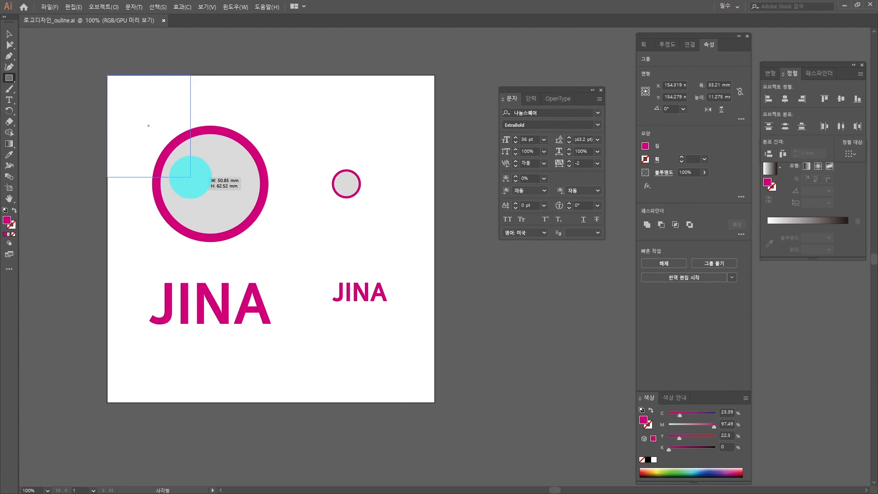
{"action": "left_click_drag", "start_coordinate": [191, 178], "coordinate": [435, 403]}
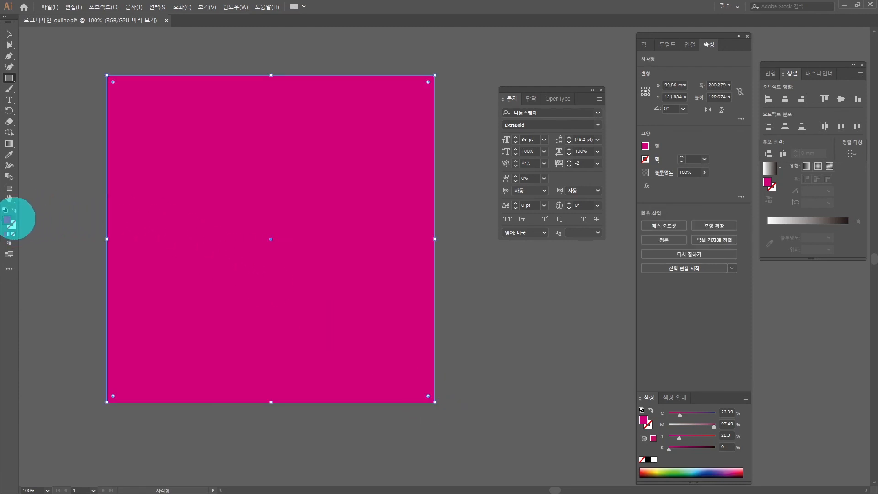
{"action": "double_click", "coordinate": [7, 221]}
{"action": "left_click_drag", "start_coordinate": [290, 131], "coordinate": [247, 108]}
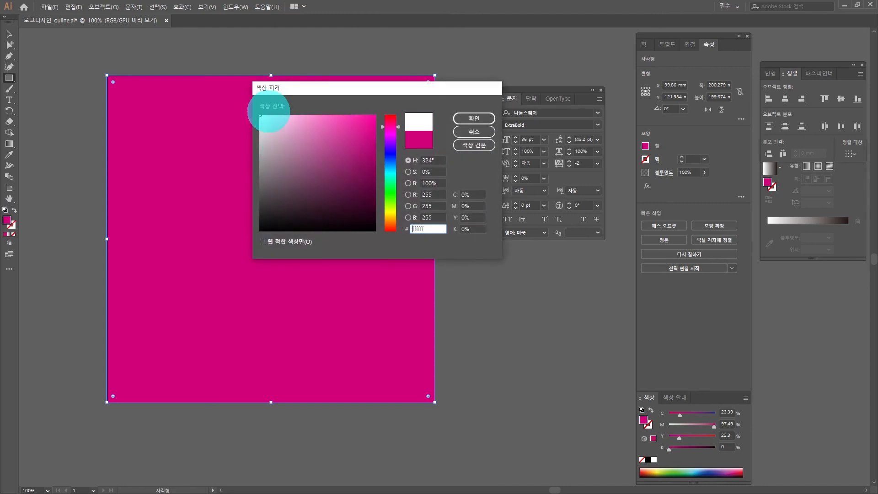
{"action": "left_click", "coordinate": [475, 119]}
- Send the white background rectangle to the back behind all the artwork and deselect it
{"action": "right_click", "coordinate": [297, 149]}
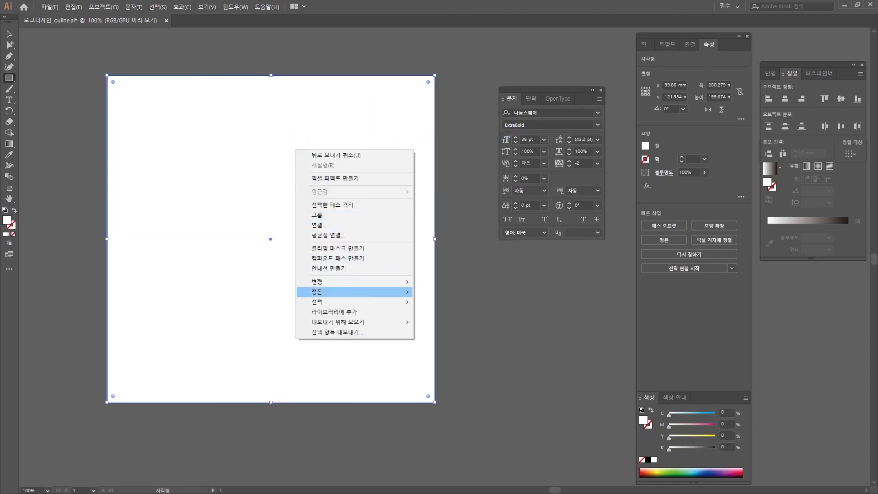
{"action": "mouse_move", "coordinate": [347, 281]}
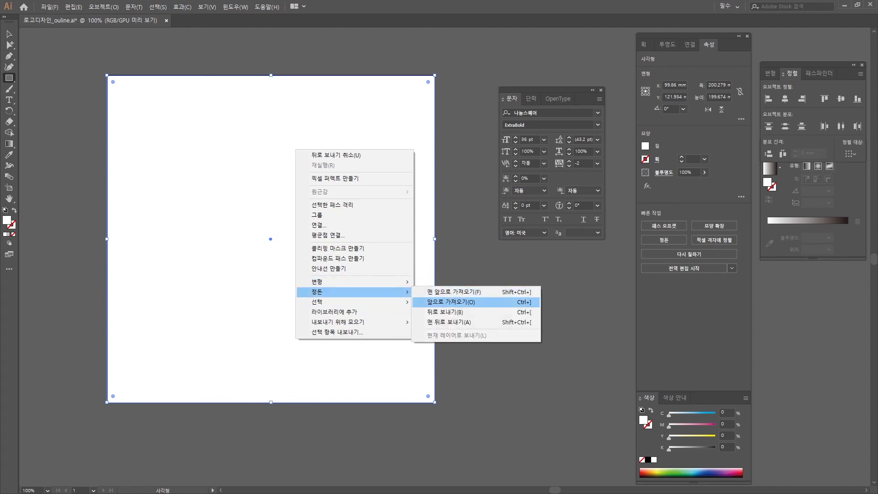
{"action": "left_click", "coordinate": [458, 322]}
{"action": "left_click", "coordinate": [520, 314]}
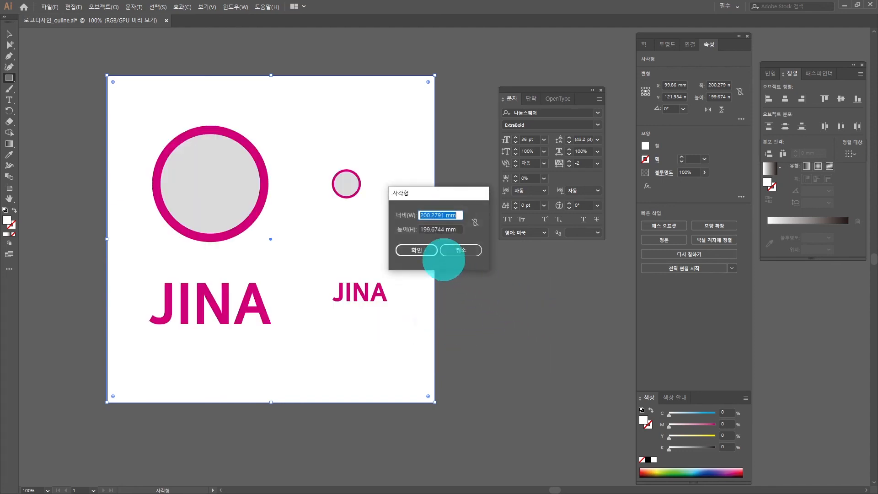
{"action": "left_click", "coordinate": [460, 250]}
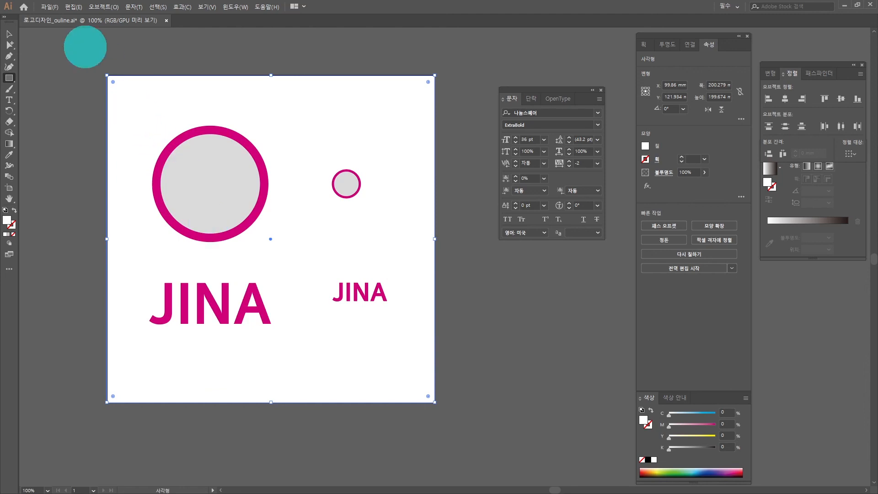
{"action": "left_click", "coordinate": [9, 34]}
{"action": "left_click", "coordinate": [62, 54]}
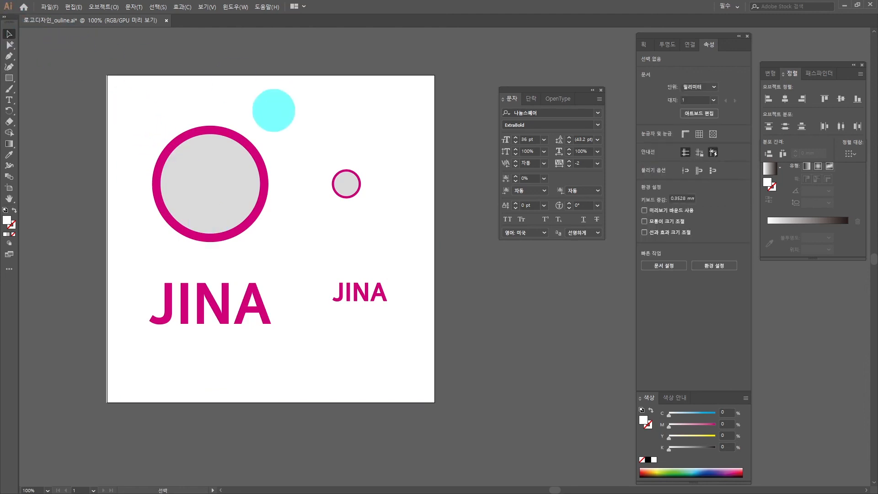
- Export the artwork with its white background as JPEG (*.JPG), overwriting the existing 로고디자인_ouline file in the documents folder
{"action": "left_click", "coordinate": [49, 6]}
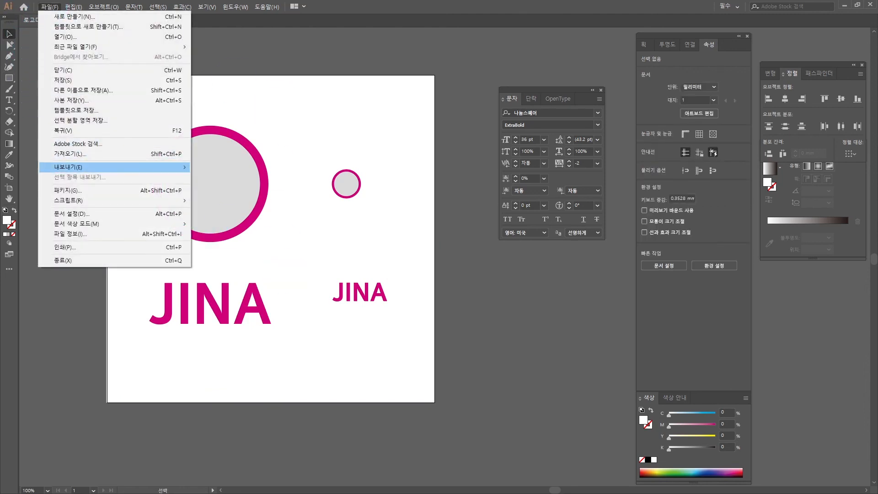
{"action": "mouse_move", "coordinate": [69, 167]}
{"action": "left_click", "coordinate": [302, 177]}
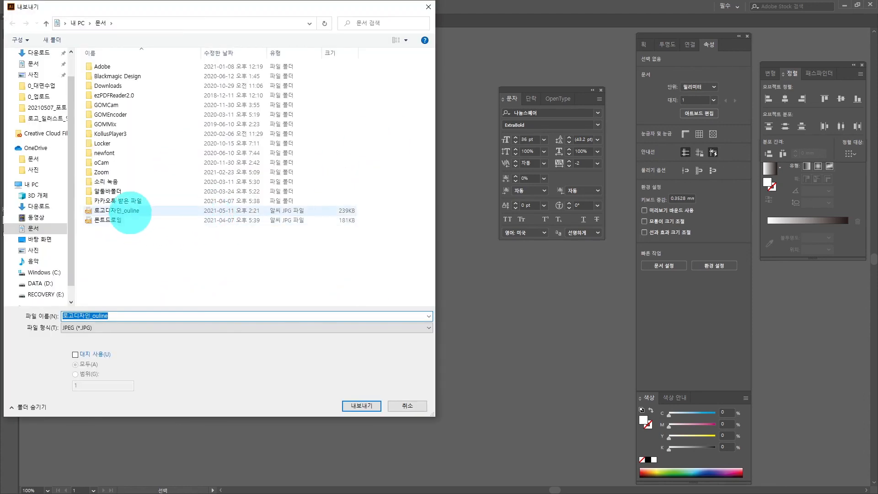
{"action": "left_click", "coordinate": [144, 211]}
{"action": "left_click", "coordinate": [192, 327]}
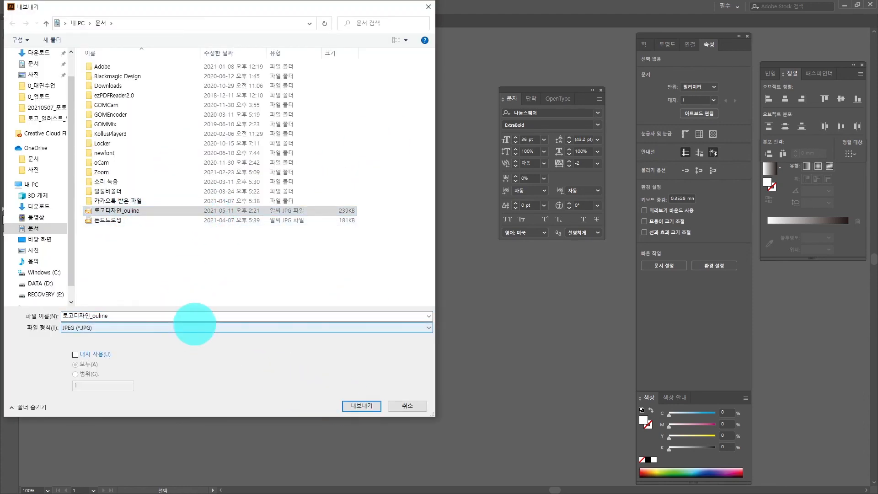
{"action": "left_click", "coordinate": [206, 371]}
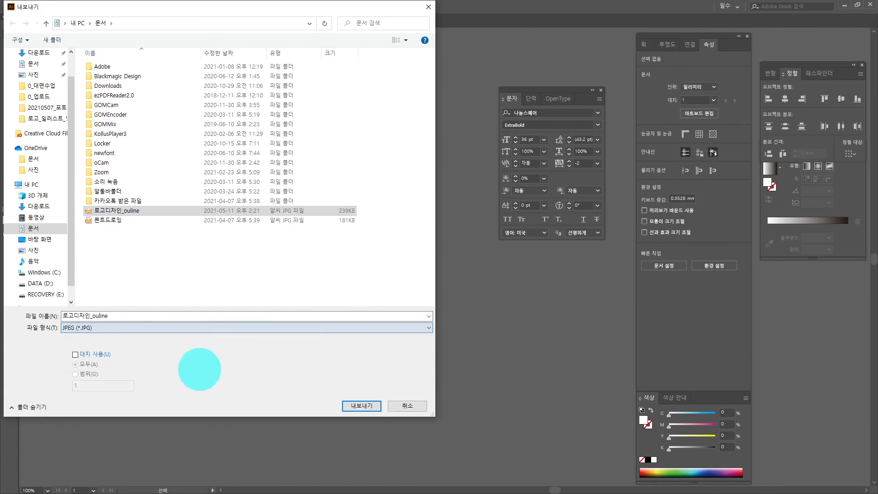
{"action": "left_click", "coordinate": [361, 406]}
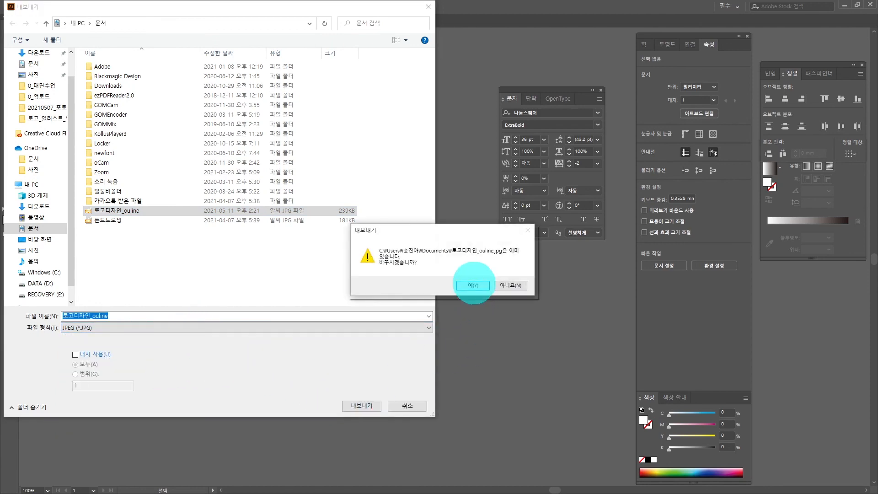
{"action": "left_click", "coordinate": [473, 285]}
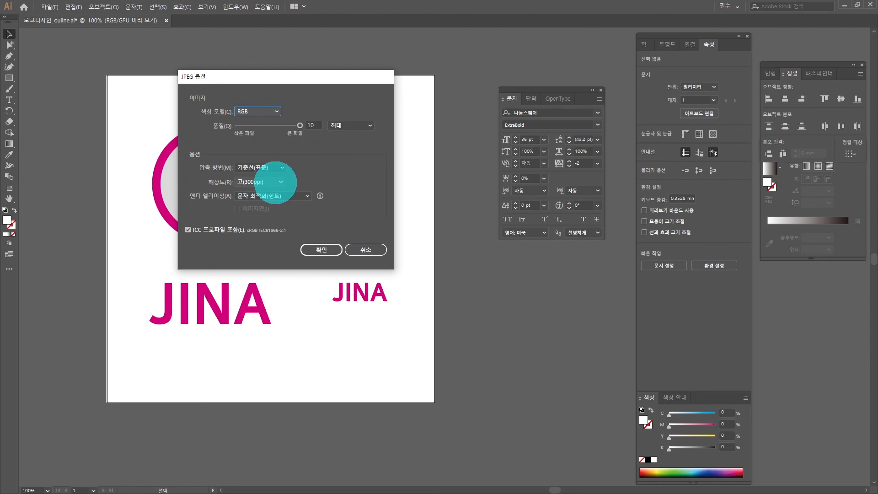
- Complete the JPEG export at High (300ppi) resolution
{"action": "left_click", "coordinate": [276, 182]}
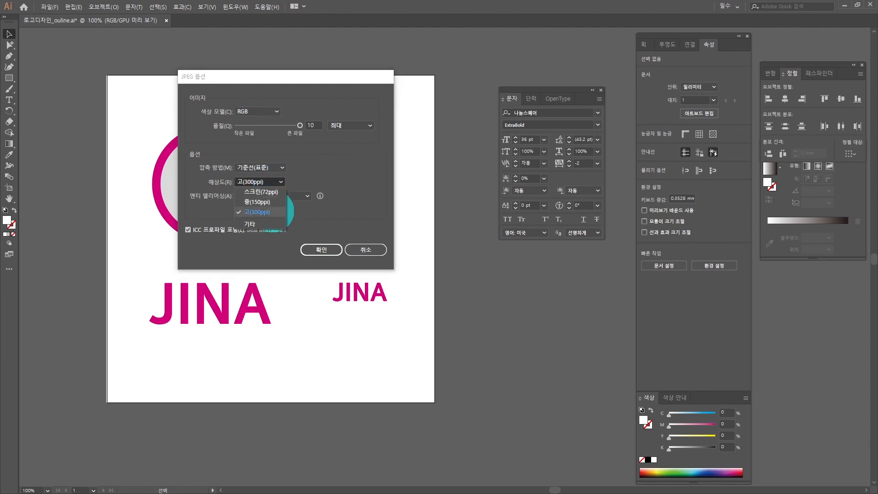
{"action": "left_click", "coordinate": [272, 212]}
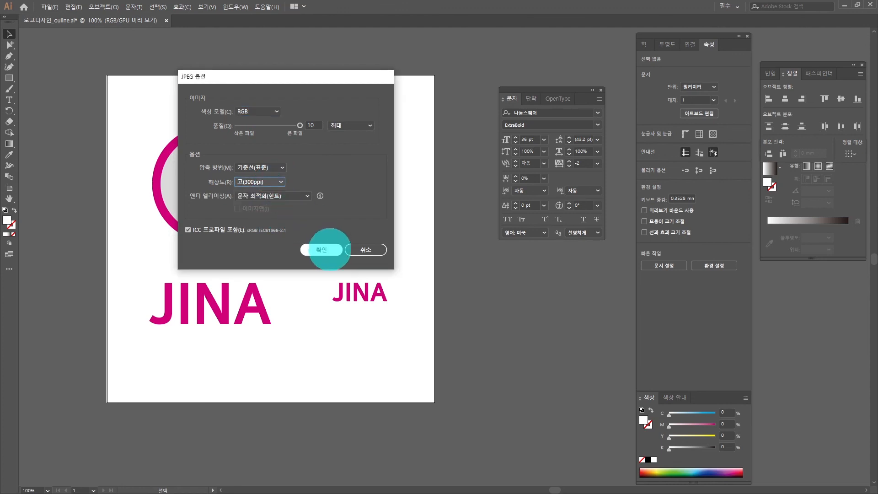
{"action": "left_click", "coordinate": [328, 249]}
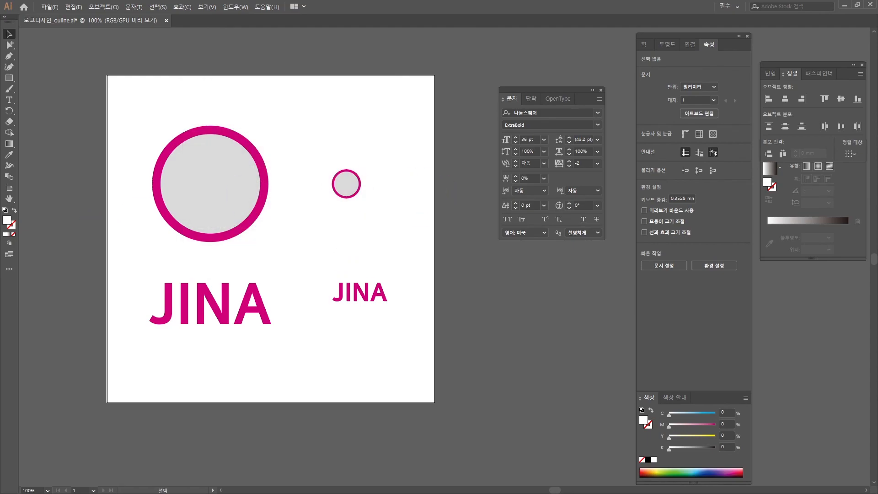